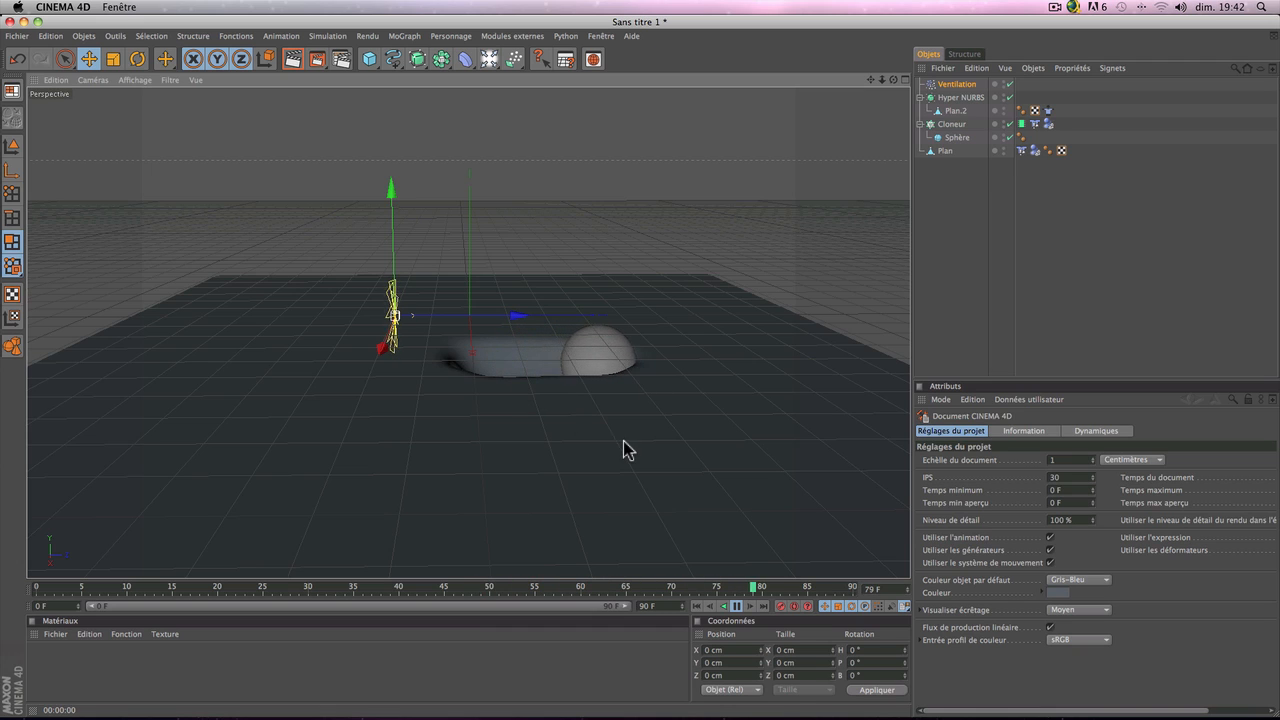
Step: Stop the ball simulation, rewind it to frame 0 and create a new empty document
{"action": "left_click", "coordinate": [735, 607]}
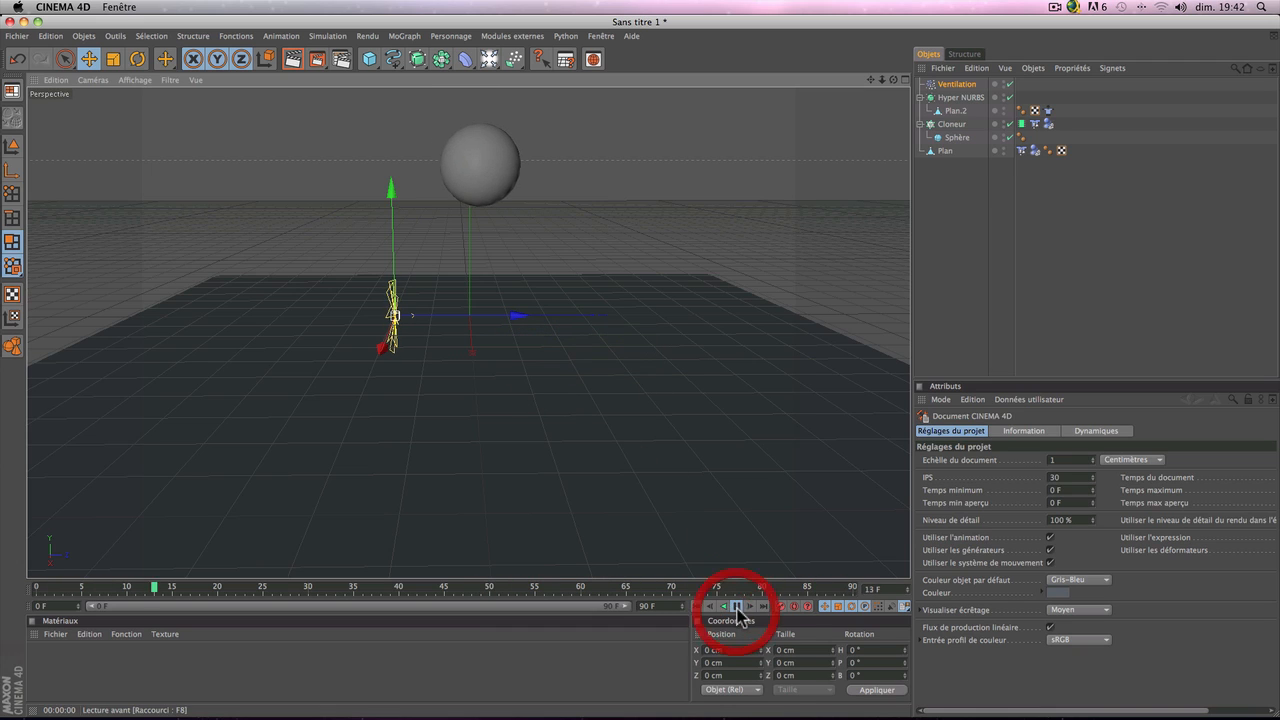
{"action": "left_click", "coordinate": [699, 607]}
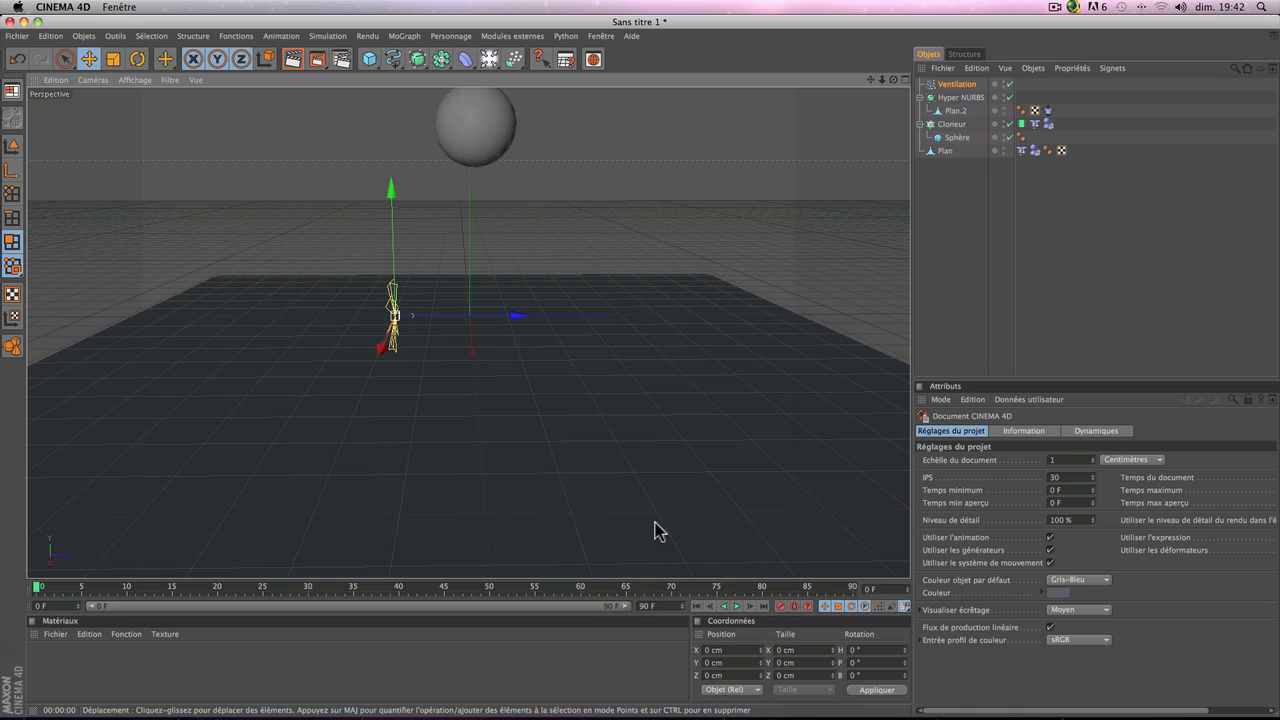
{"action": "left_click", "coordinate": [20, 34]}
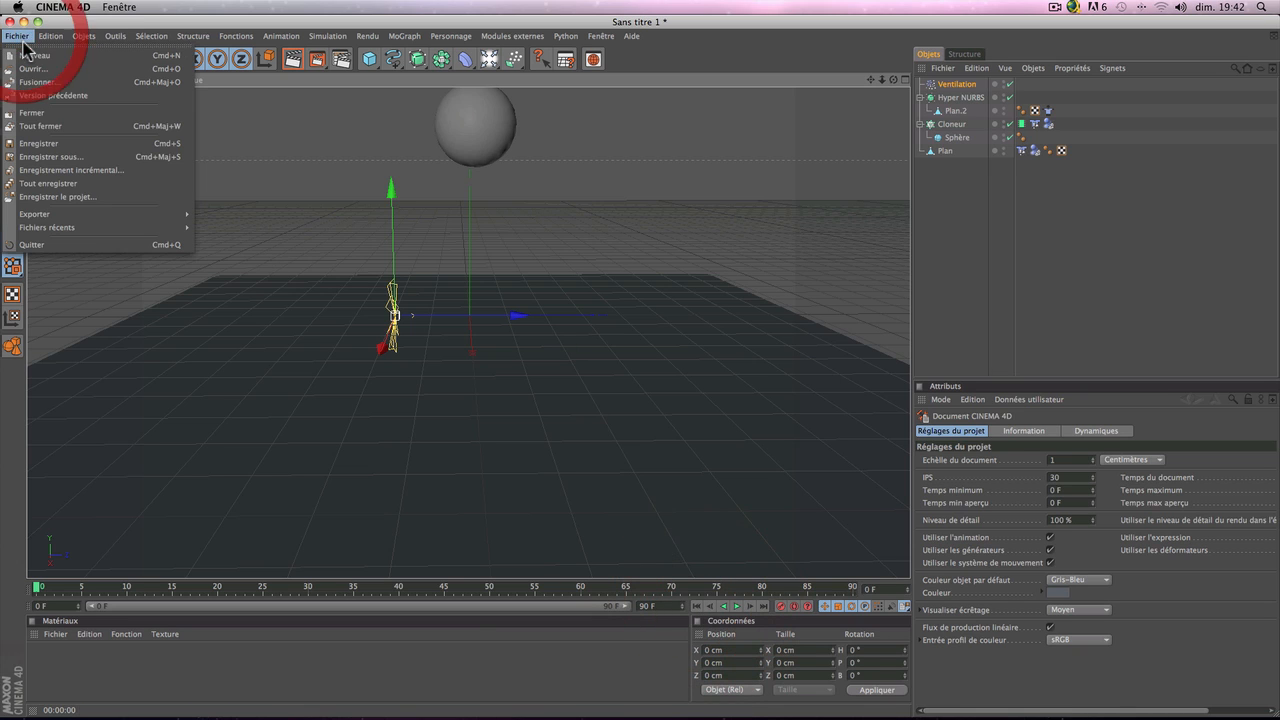
{"action": "left_click", "coordinate": [25, 48]}
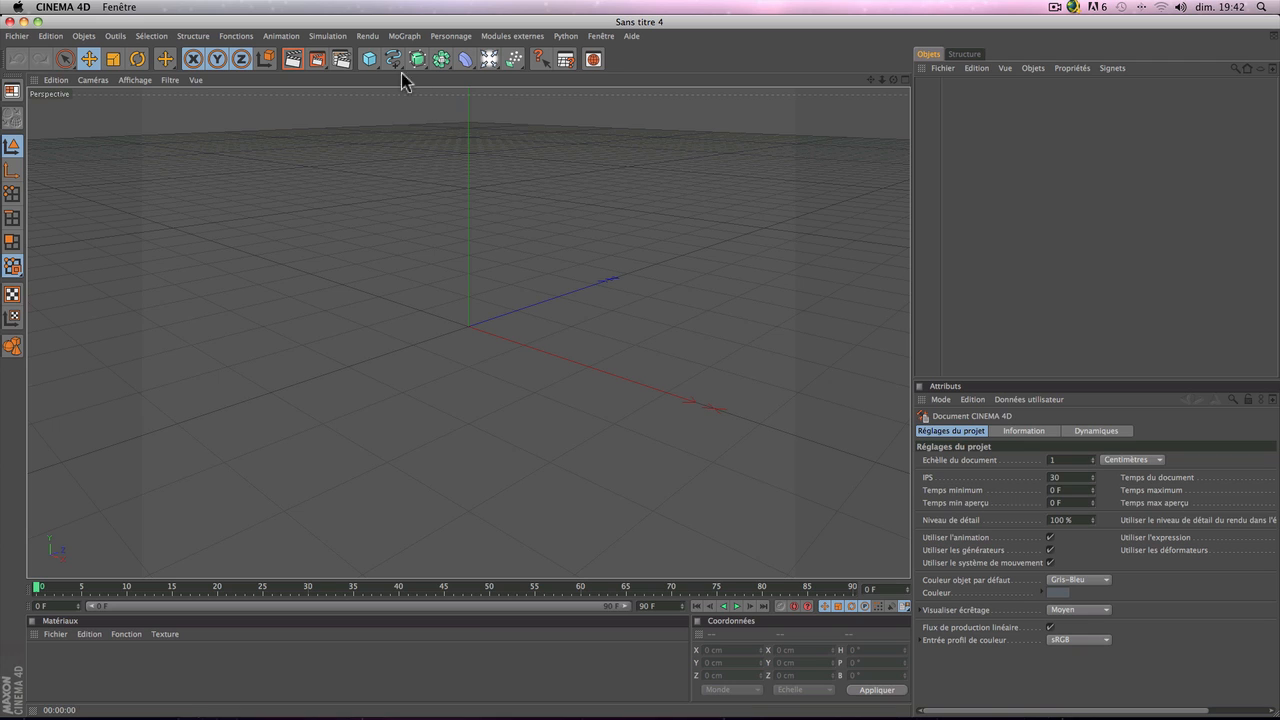
Step: Add a Plan (plane) primitive to the scene and rename it "sol"
{"action": "left_click_drag", "start_coordinate": [369, 59], "coordinate": [508, 96]}
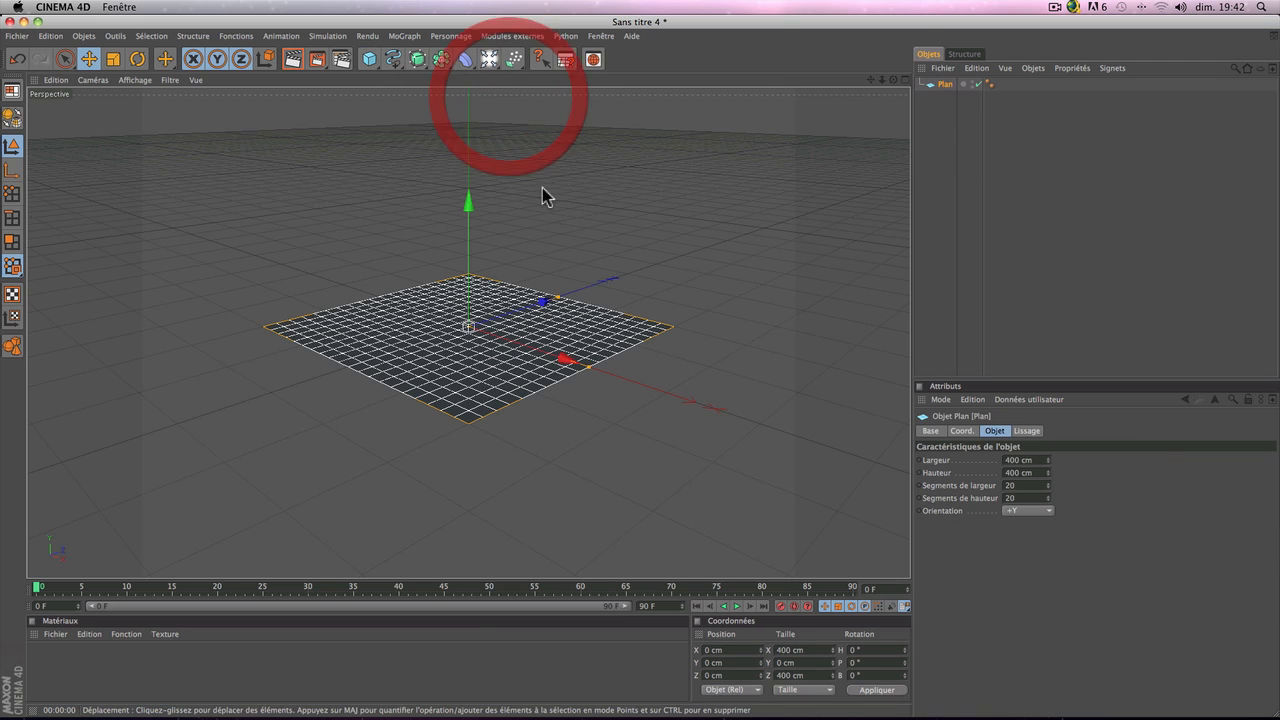
{"action": "double_click", "coordinate": [945, 84]}
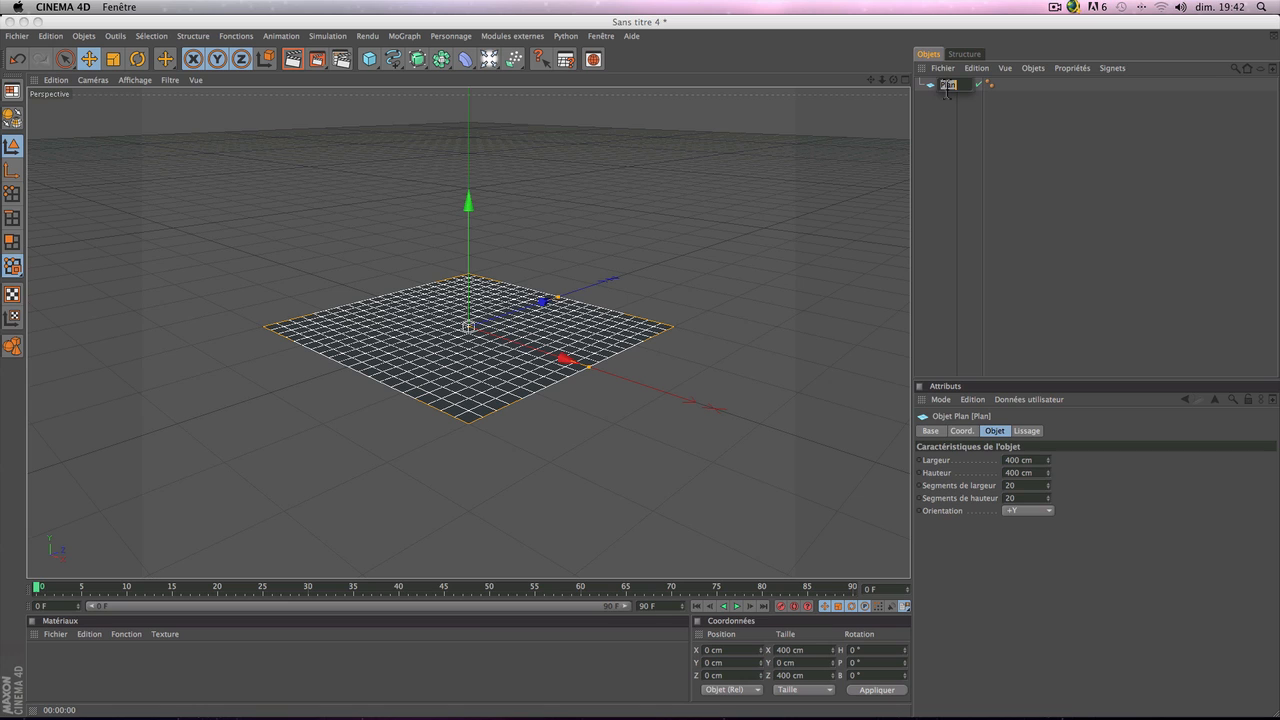
{"action": "type", "text": "sol"}
{"action": "key", "text": "Return"}
Step: Duplicate the sol plane by copy and paste, and rename the copy "sous-sol"
{"action": "right_click", "coordinate": [947, 86]}
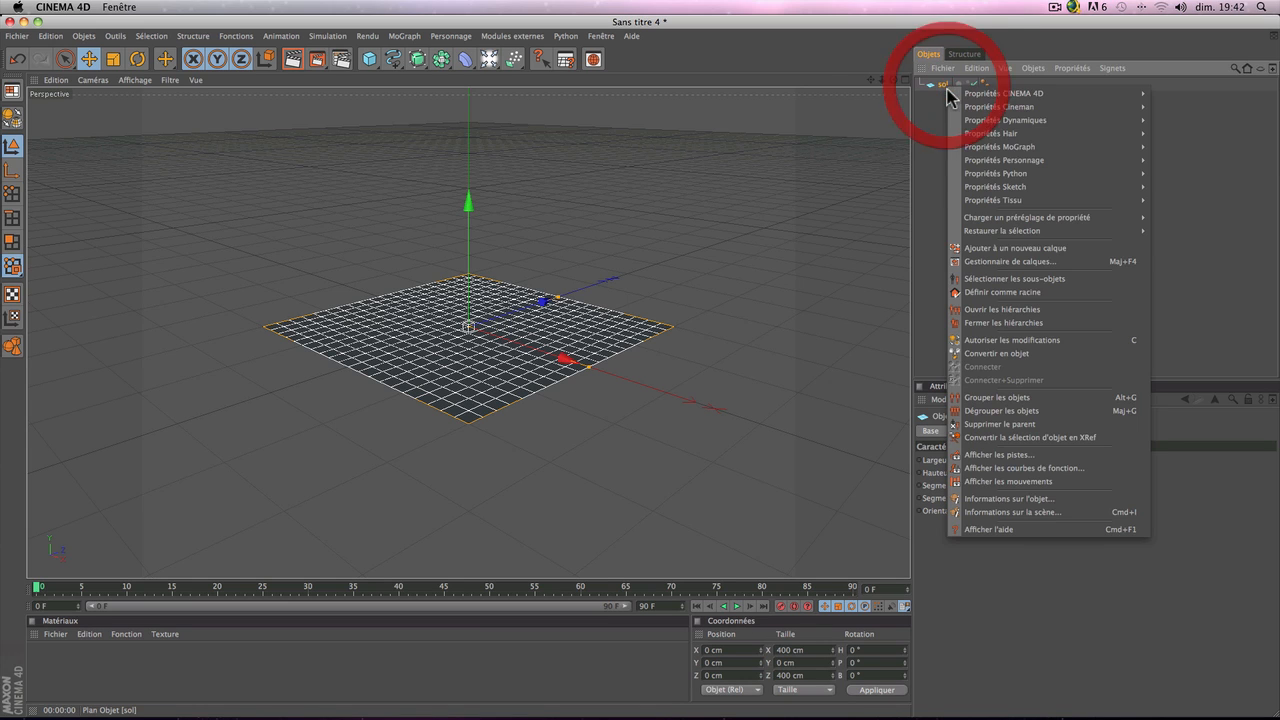
{"action": "left_click", "coordinate": [937, 87]}
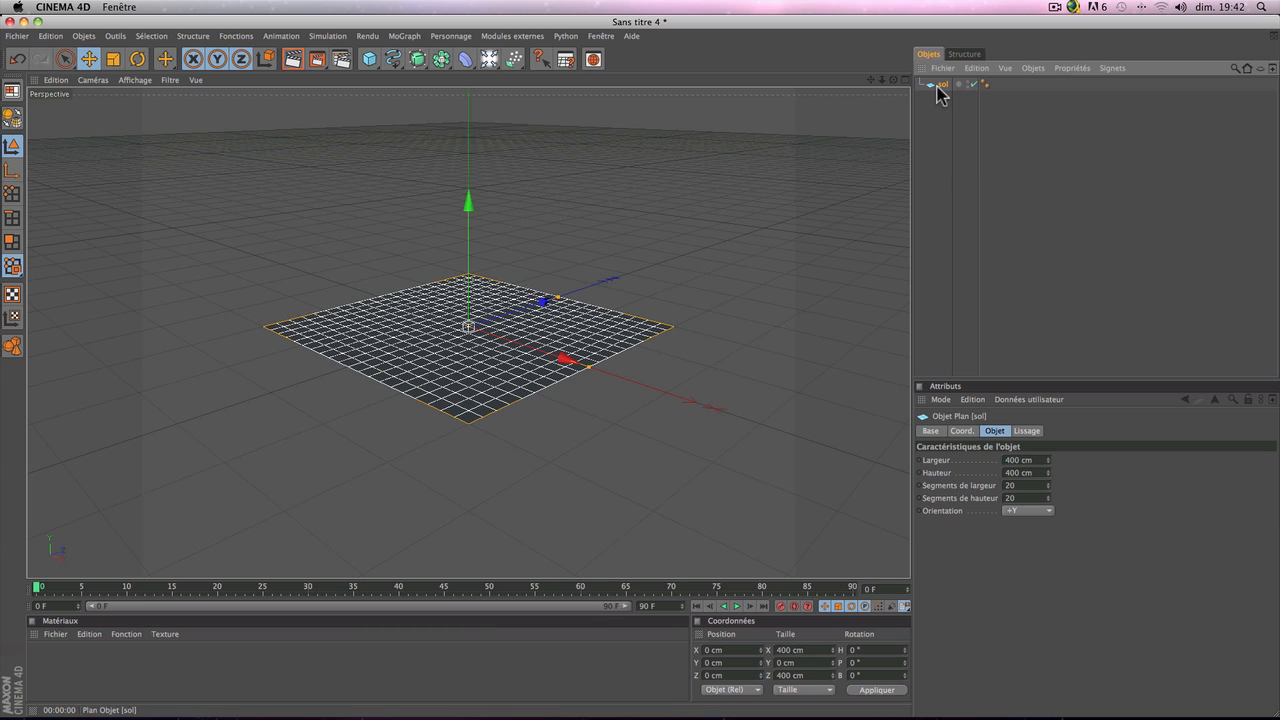
{"action": "key", "text": "super+v"}
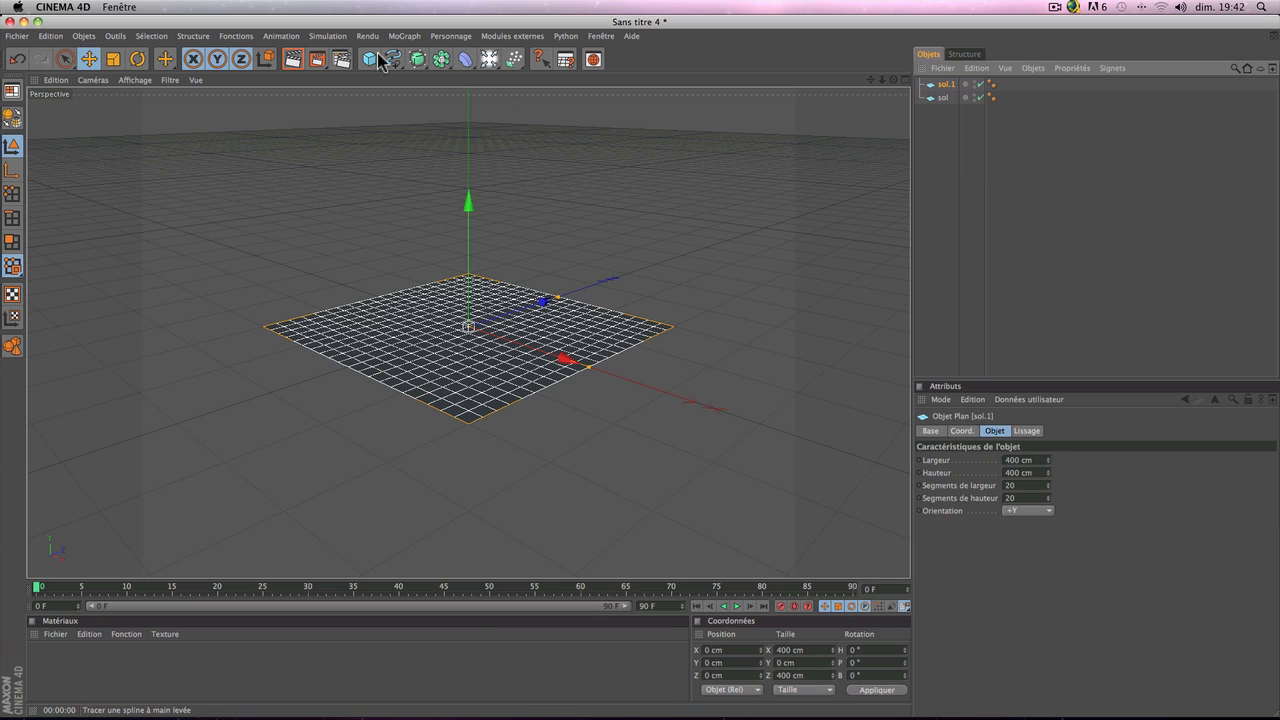
{"action": "left_click", "coordinate": [51, 36]}
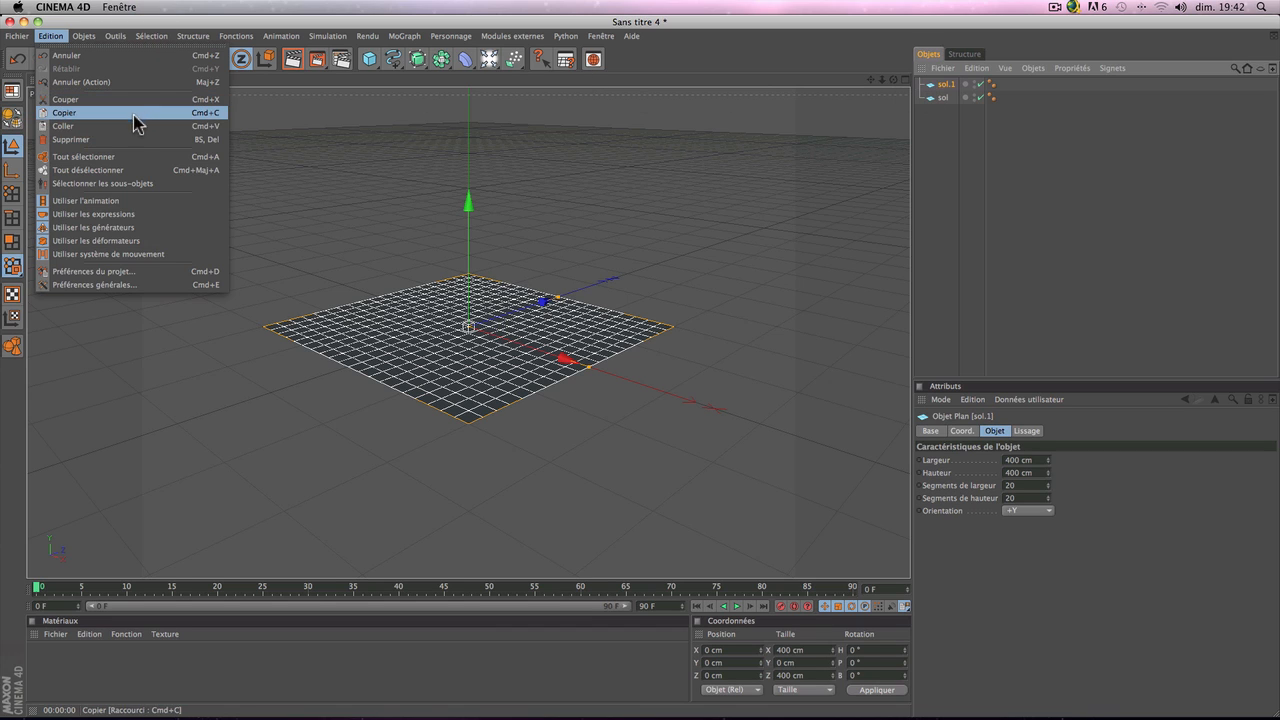
{"action": "left_click", "coordinate": [955, 210]}
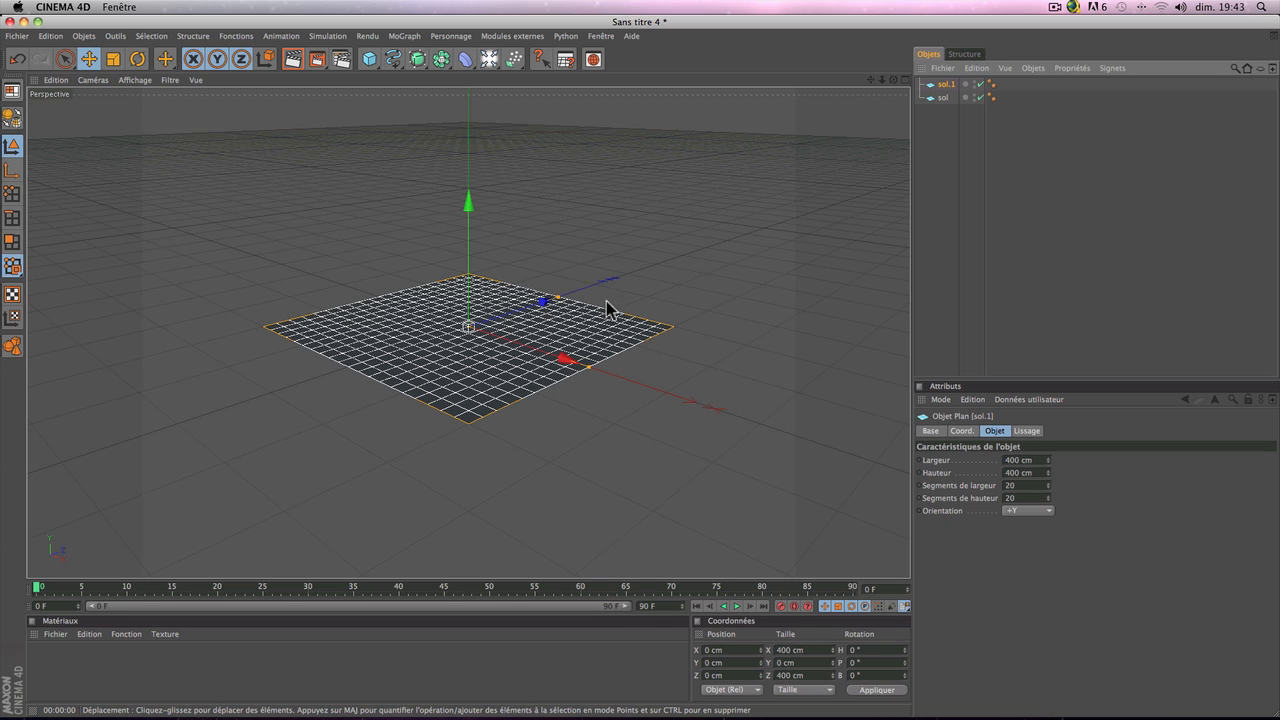
{"action": "left_click", "coordinate": [954, 87]}
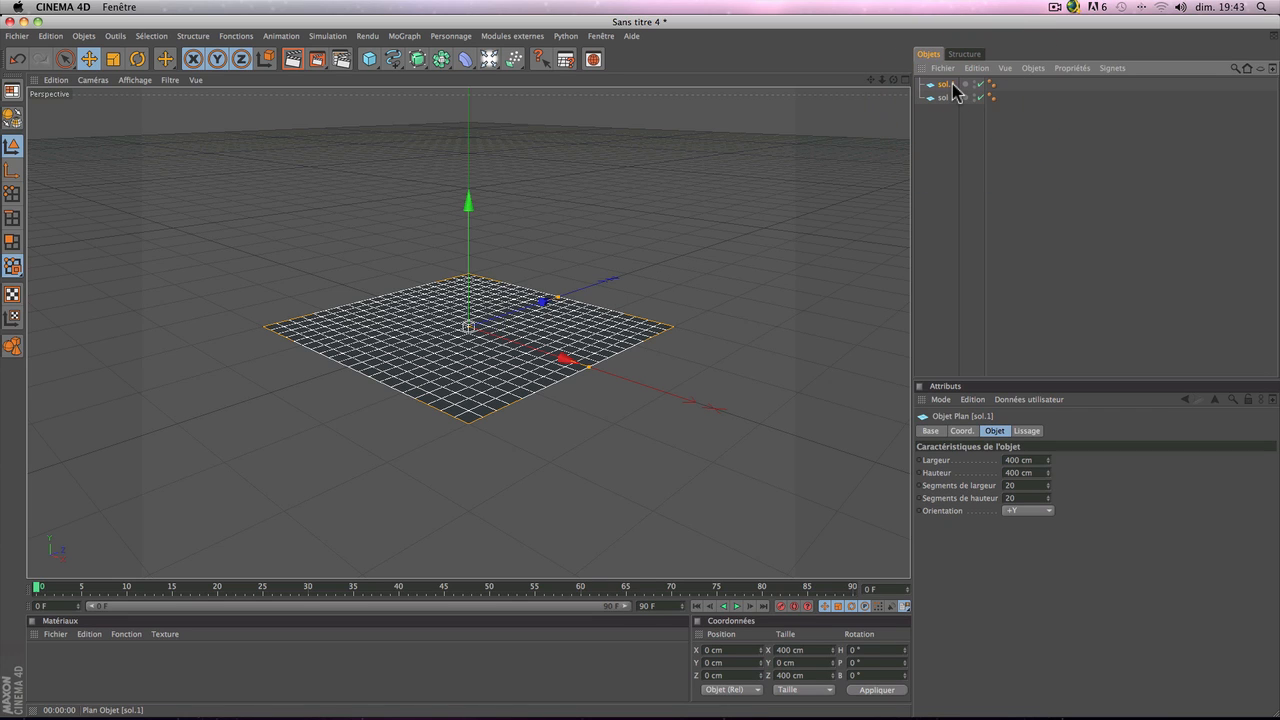
{"action": "double_click", "coordinate": [954, 86]}
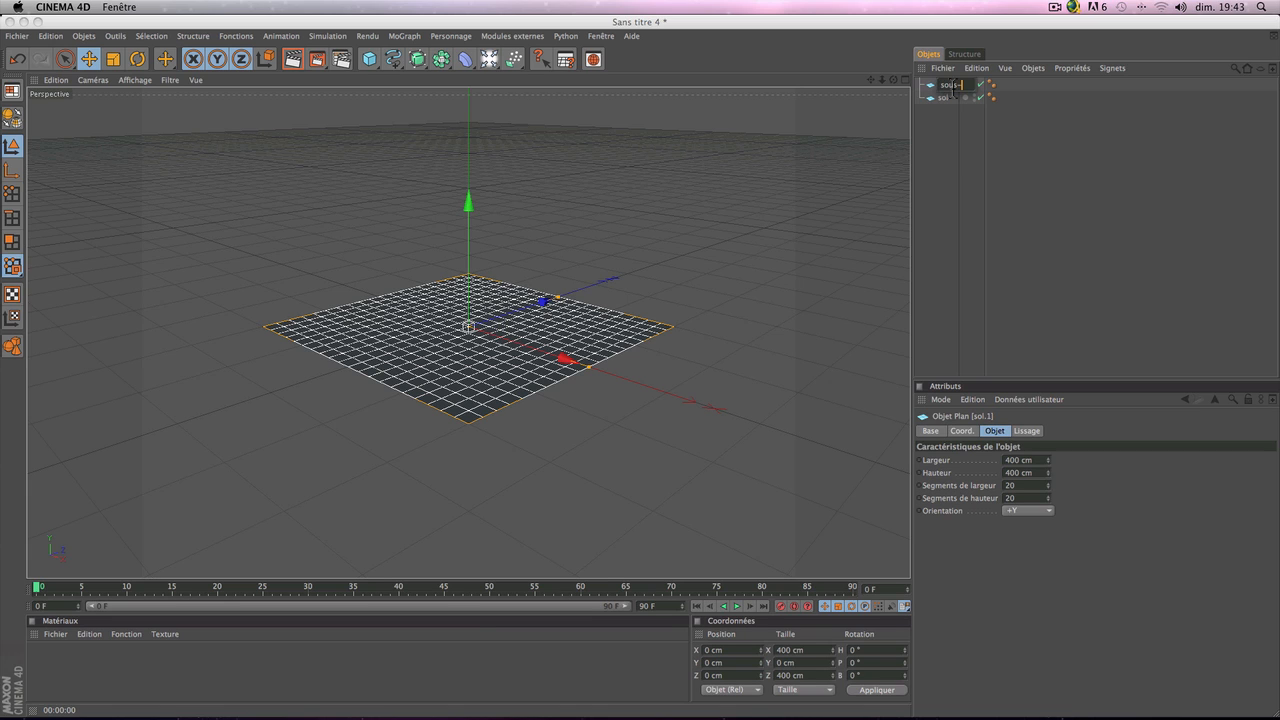
{"action": "type", "text": "sous-sol"}
{"action": "key", "text": "Return"}
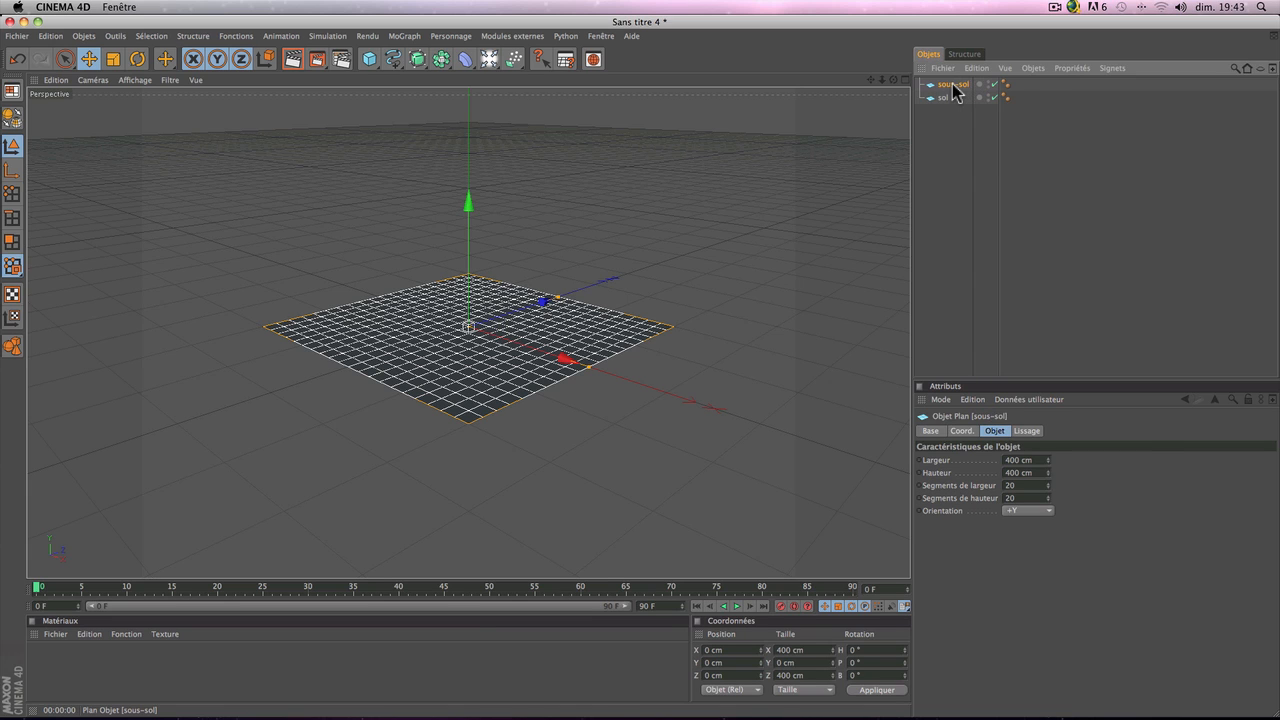
Step: Reorder the object hierarchy so that sous-sol sits below sol
{"action": "right_click", "coordinate": [953, 86]}
{"action": "left_click", "coordinate": [940, 104]}
{"action": "left_click_drag", "start_coordinate": [948, 86], "coordinate": [950, 112]}
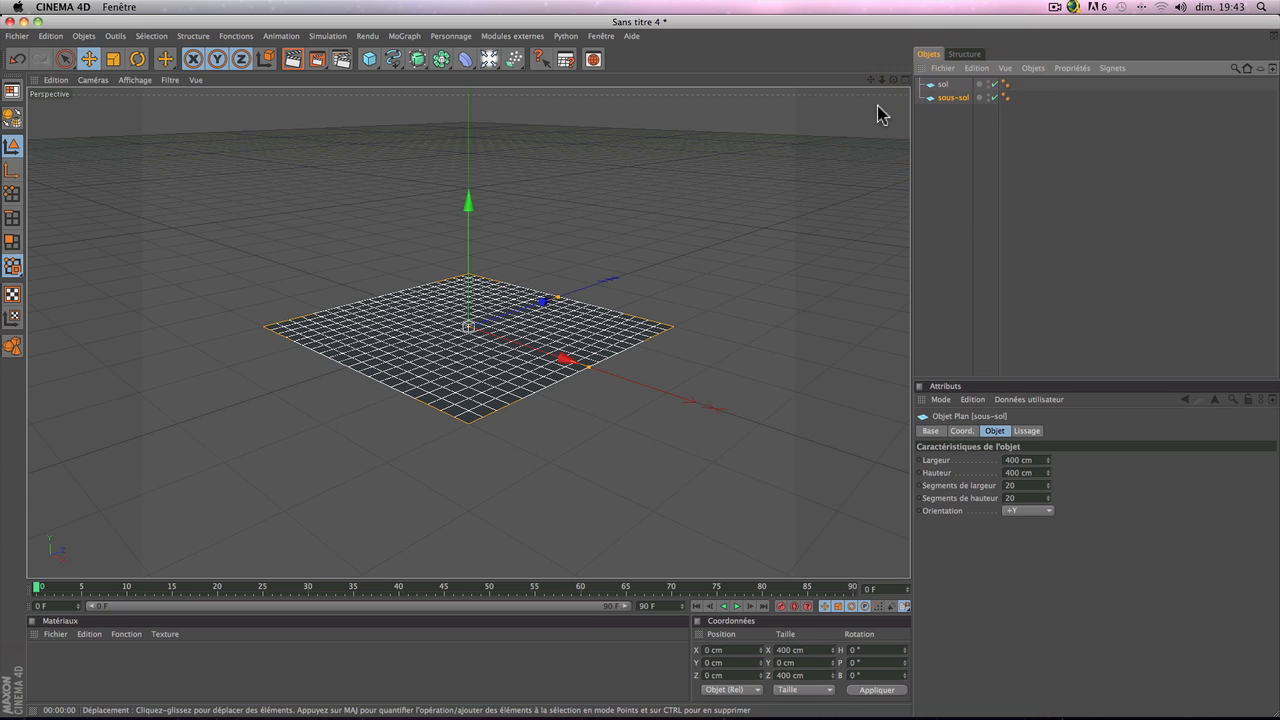
Step: Add a sphere at the centre of the planes and shrink its radius to about 10.9 cm
{"action": "left_click_drag", "start_coordinate": [894, 84], "coordinate": [881, 198]}
{"action": "scroll", "coordinate": [447, 228], "scroll_direction": "up", "scroll_amount": 6}
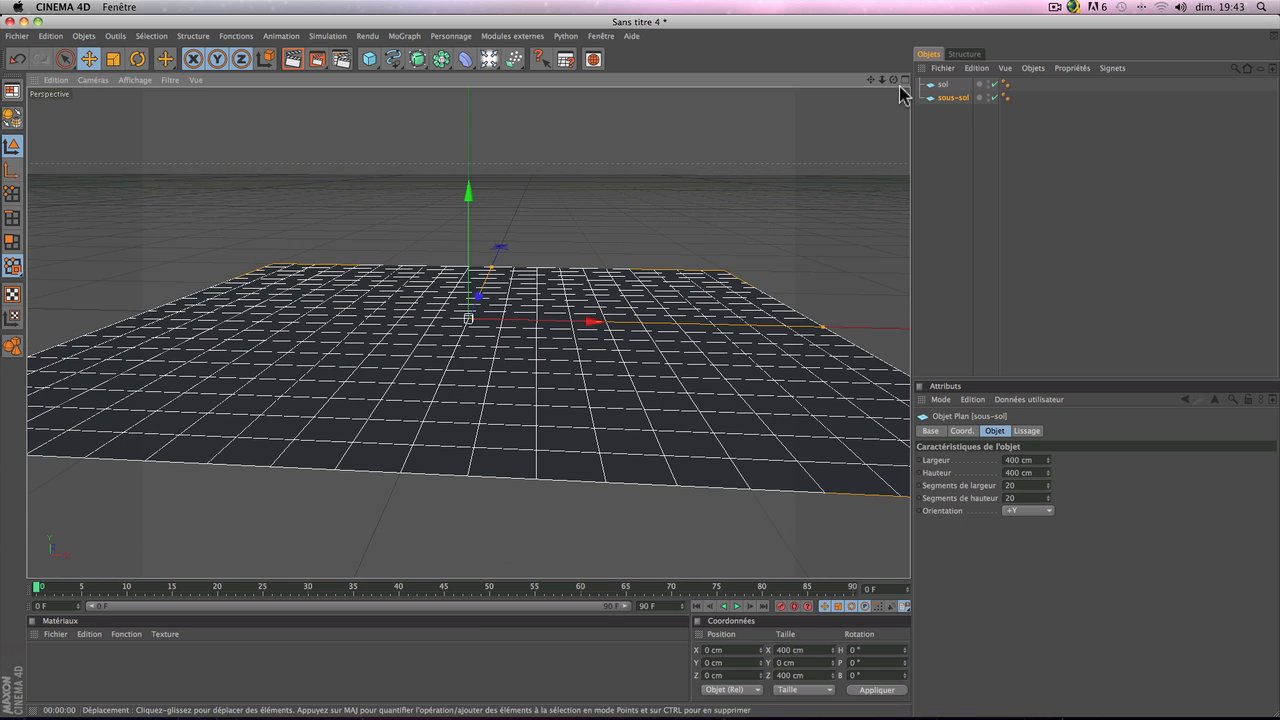
{"action": "left_click_drag", "start_coordinate": [894, 80], "coordinate": [823, 94]}
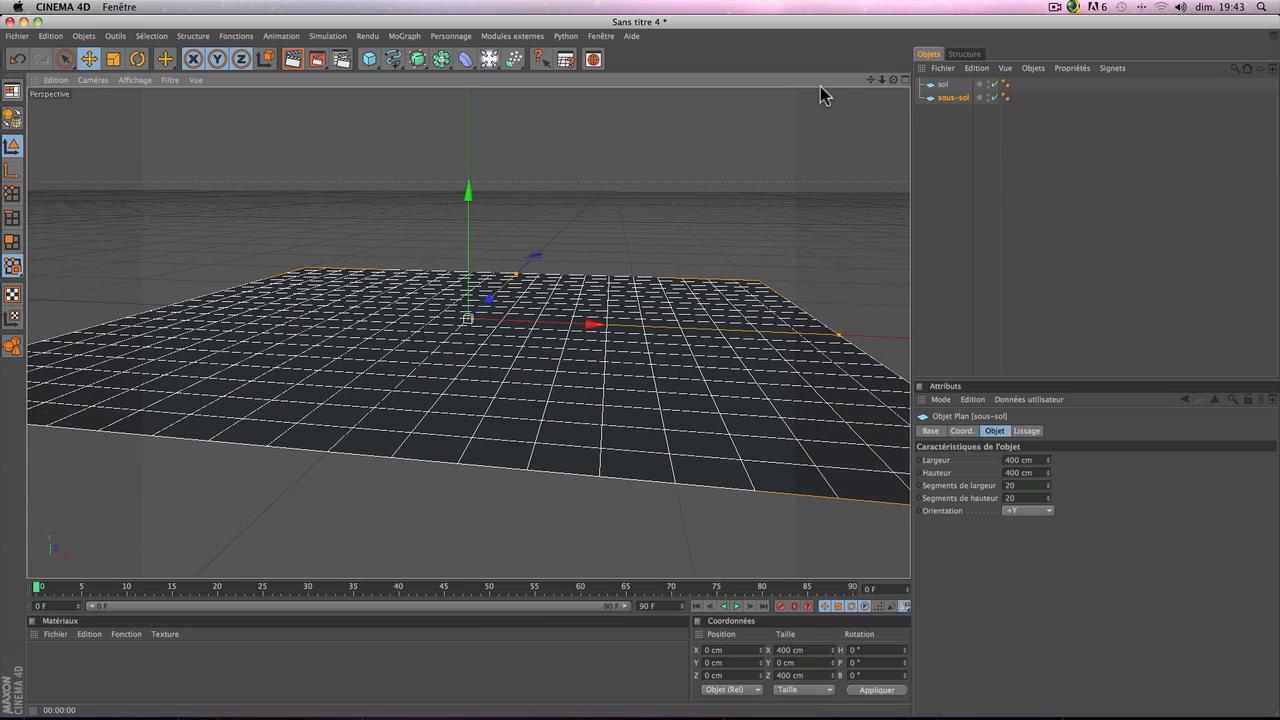
{"action": "left_click", "coordinate": [370, 60]}
{"action": "left_click", "coordinate": [500, 70]}
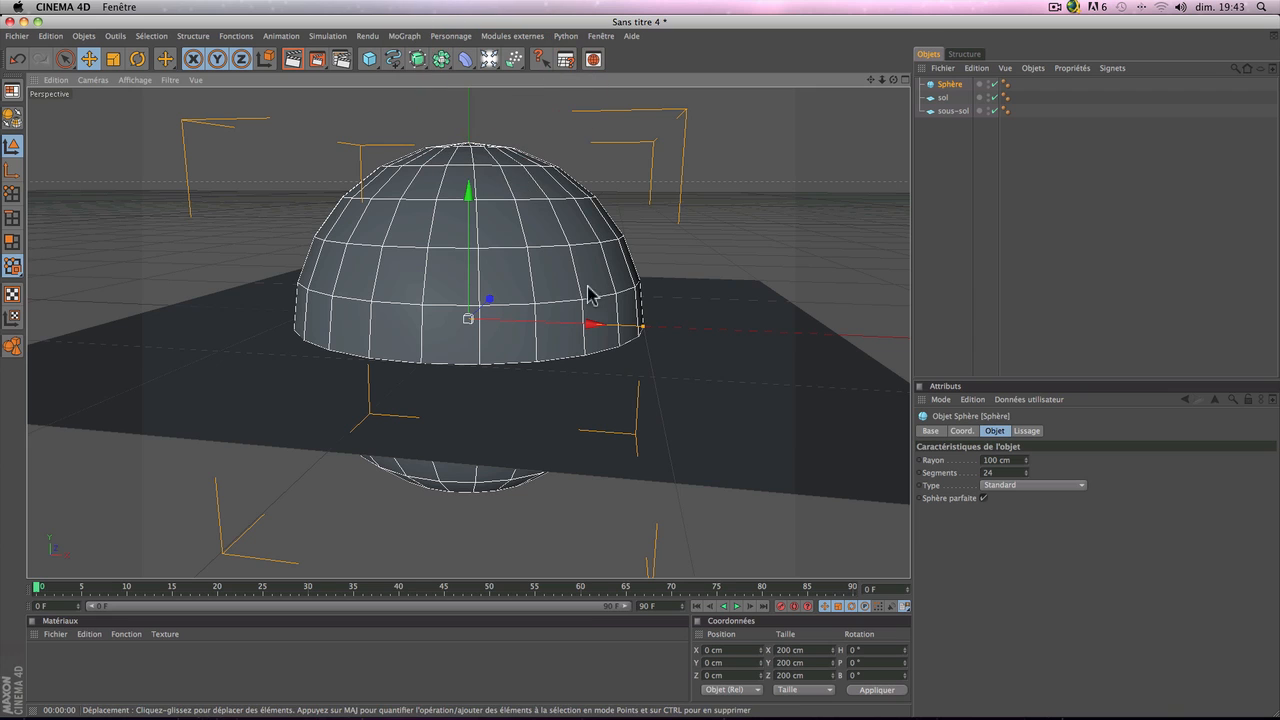
{"action": "left_click_drag", "start_coordinate": [643, 328], "coordinate": [485, 318]}
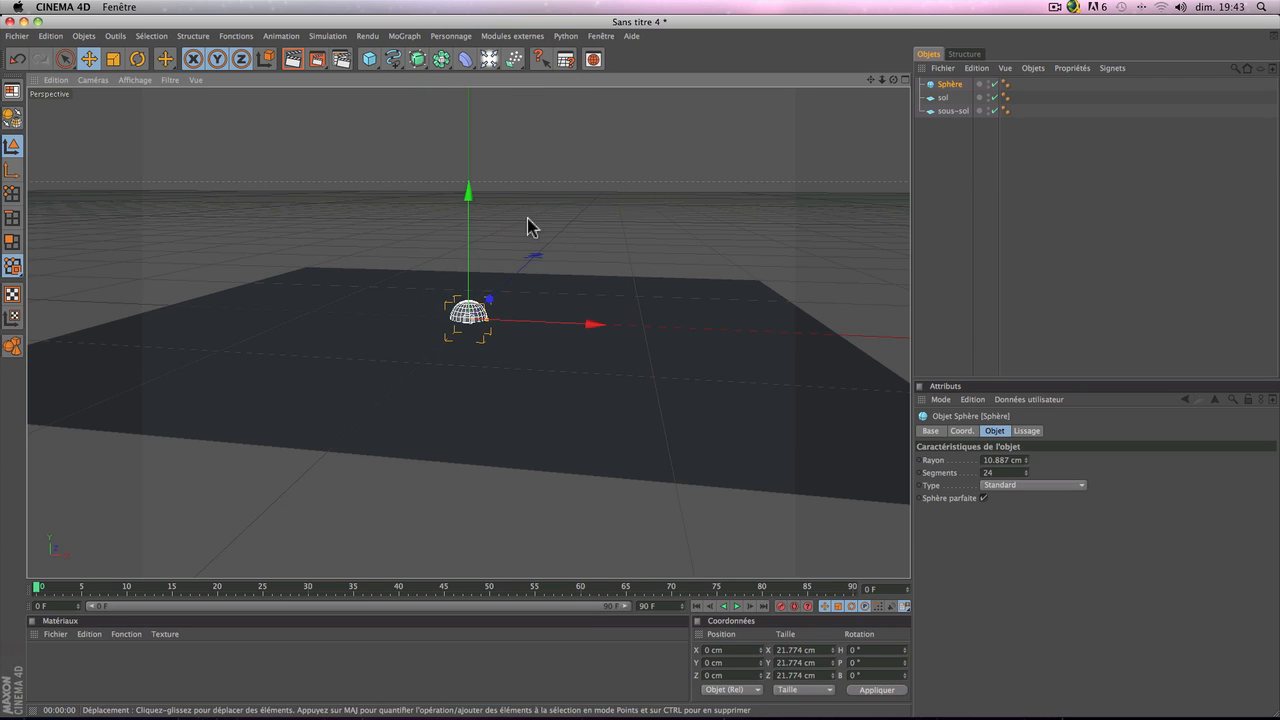
Step: Create a MoGraph Cloneur object and make the sphere its child
{"action": "left_click", "coordinate": [404, 35]}
{"action": "left_click", "coordinate": [422, 133]}
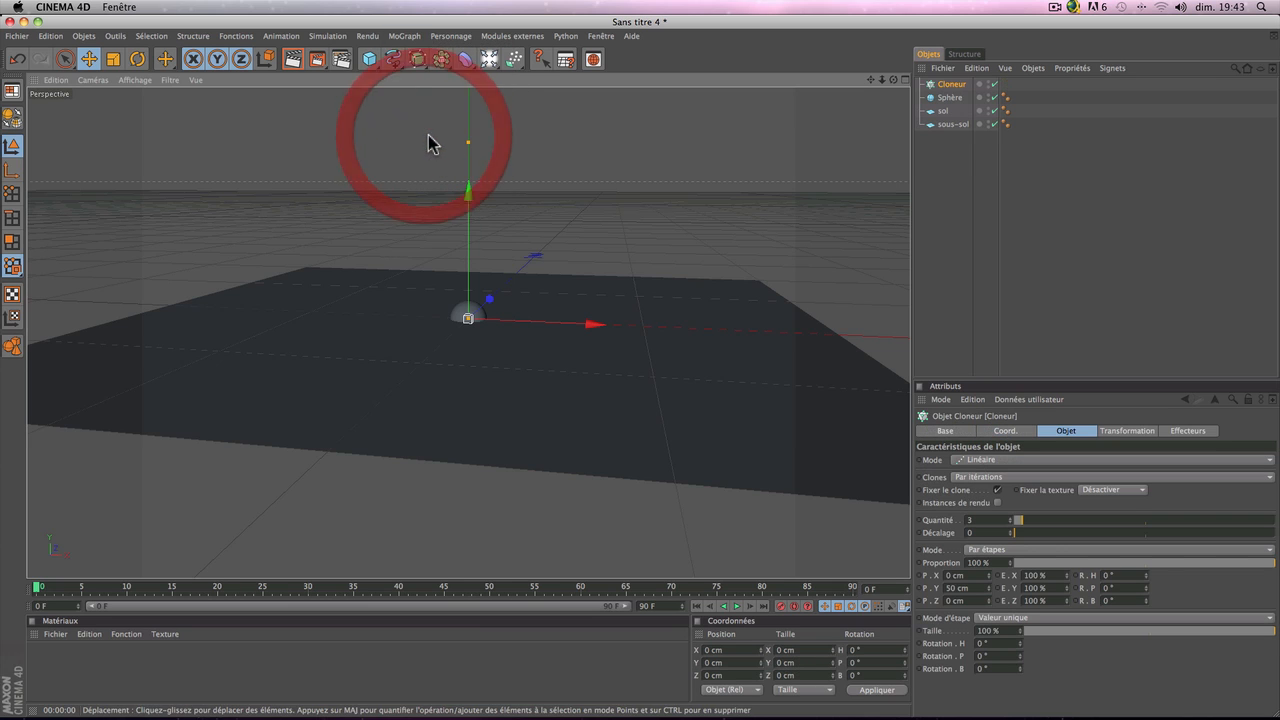
{"action": "mouse_move", "coordinate": [946, 97]}
{"action": "left_mouse_down"}
{"action": "mouse_move", "coordinate": [952, 110]}
{"action": "mouse_move", "coordinate": [953, 86]}
{"action": "left_mouse_up"}
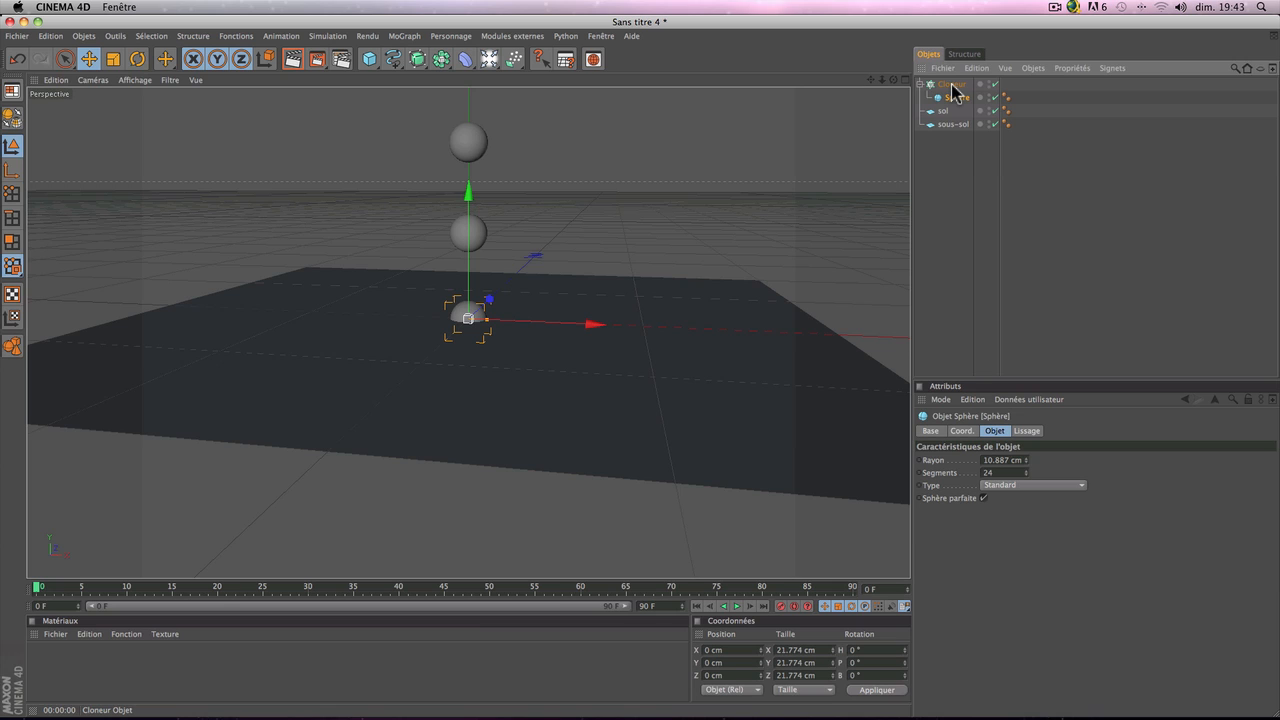
Step: Set the Cloneur's Quantité (clone count) to 1
{"action": "left_click", "coordinate": [952, 86]}
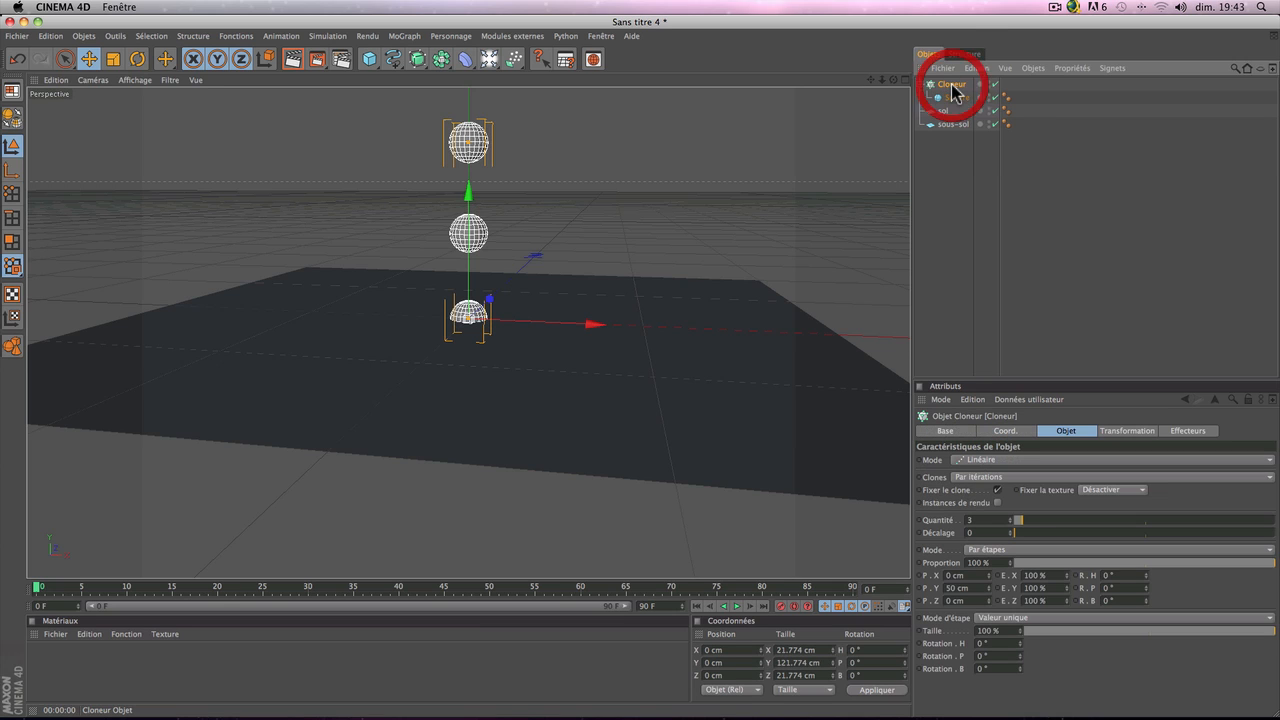
{"action": "double_click", "coordinate": [983, 519]}
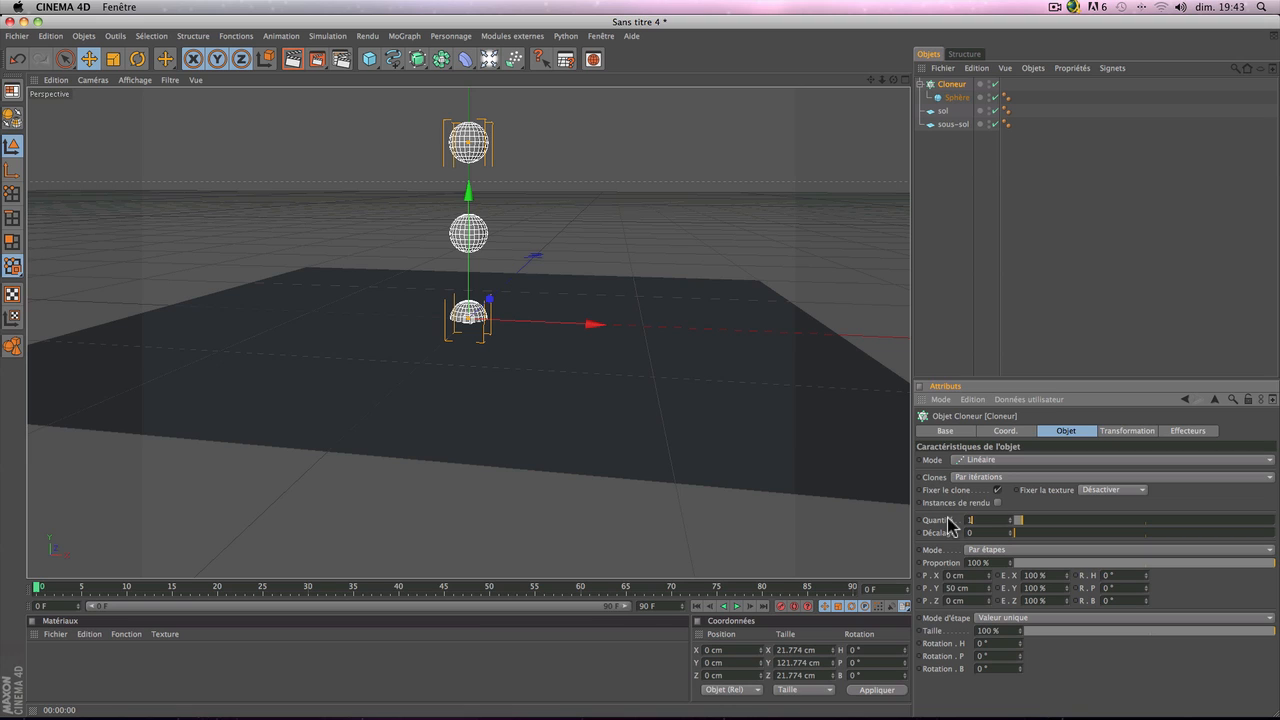
{"action": "key", "text": "Return"}
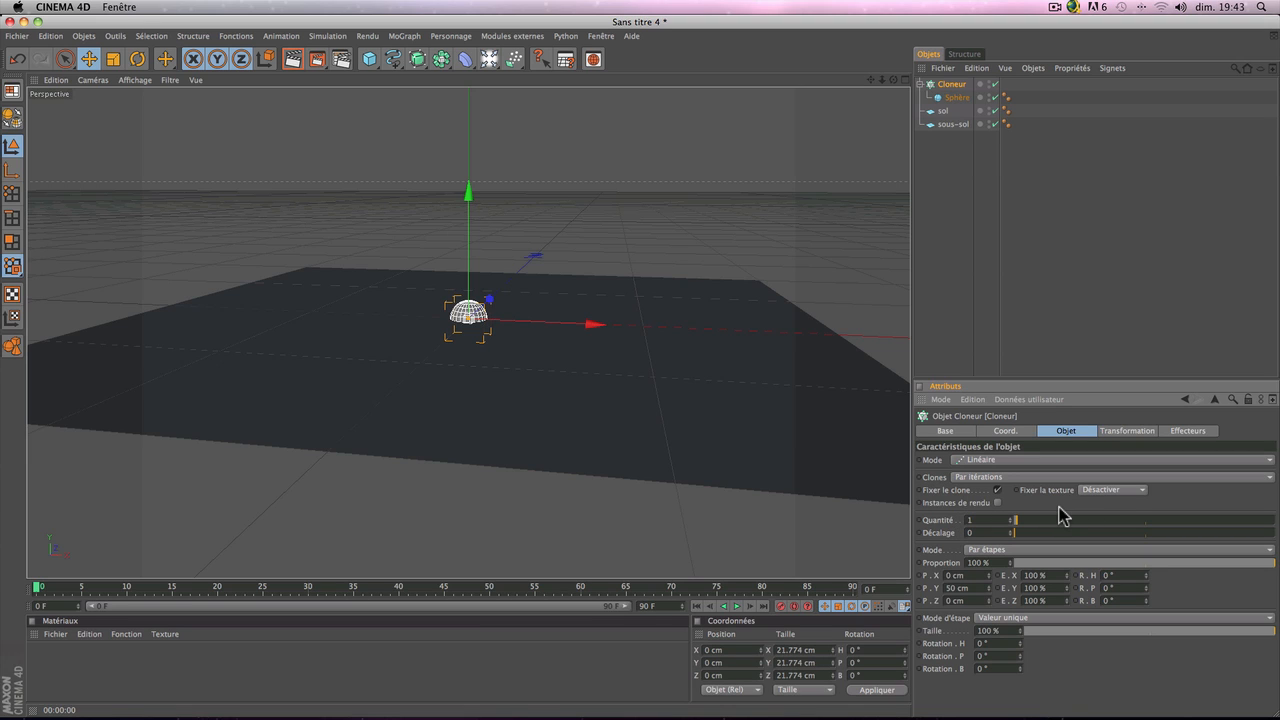
Step: Raise the Cloneur above the planes to about X 17 cm and Y 163.6 cm
{"action": "left_click", "coordinate": [945, 85]}
{"action": "left_click_drag", "start_coordinate": [468, 192], "coordinate": [468, 81]}
{"action": "scroll", "coordinate": [502, 203], "scroll_direction": "up", "scroll_amount": 1}
{"action": "left_click_drag", "start_coordinate": [530, 195], "coordinate": [562, 196]}
{"action": "scroll", "coordinate": [528, 195], "scroll_direction": "down", "scroll_amount": 10}
{"action": "scroll", "coordinate": [528, 195], "scroll_direction": "up", "scroll_amount": 3}
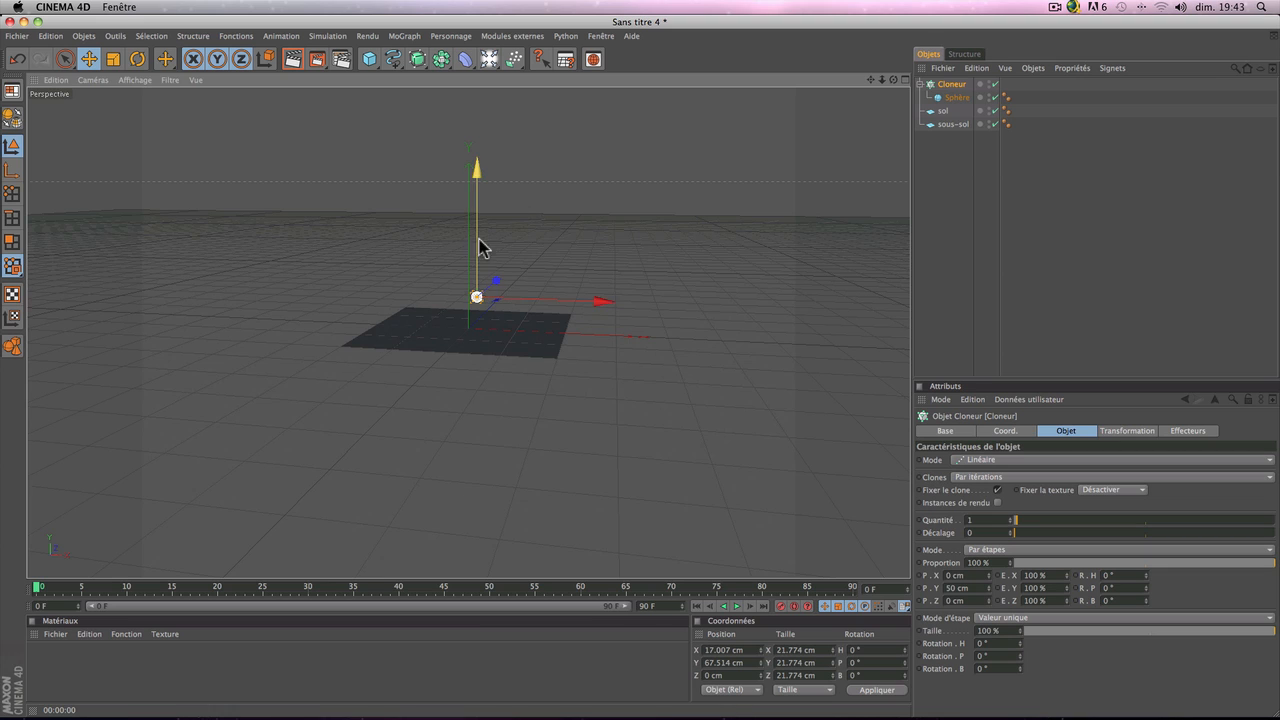
{"action": "left_click_drag", "start_coordinate": [476, 238], "coordinate": [476, 191]}
{"action": "scroll", "coordinate": [490, 305], "scroll_direction": "up", "scroll_amount": 5}
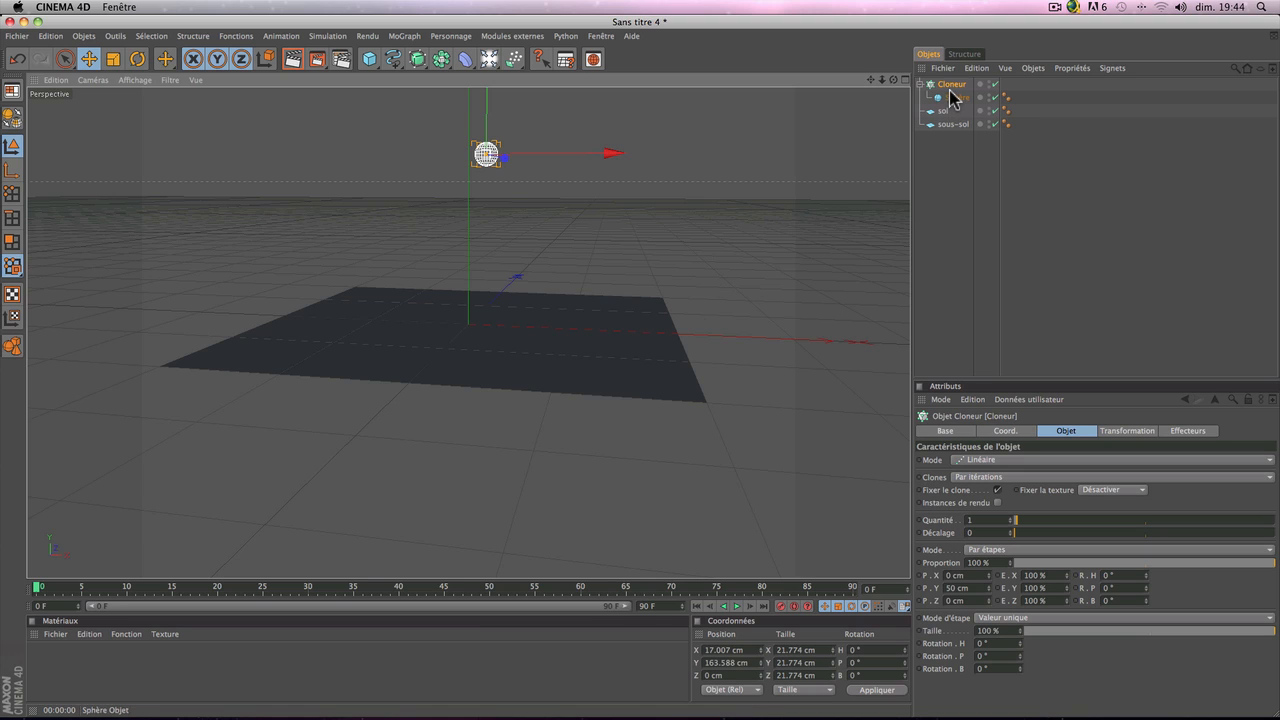
Step: Play the animation to check the sphere's motion without dynamics, and return to frame 0
{"action": "left_click", "coordinate": [696, 607]}
{"action": "left_click", "coordinate": [737, 607]}
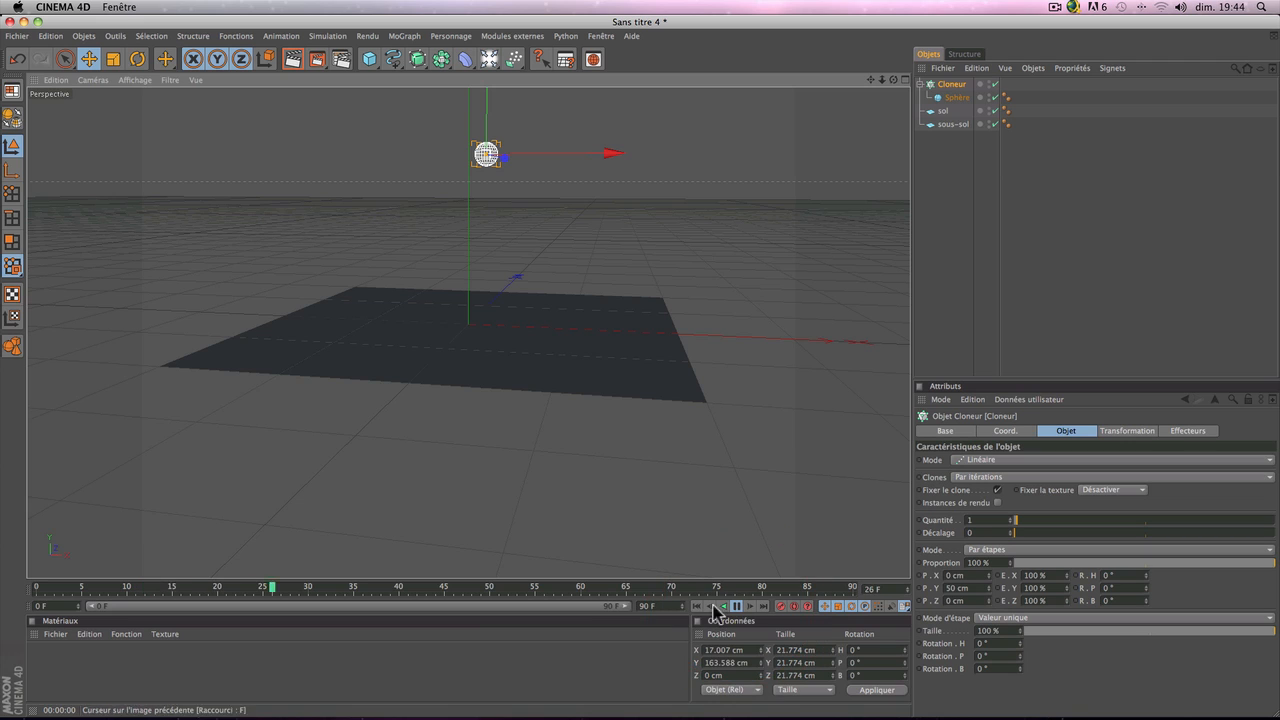
{"action": "left_click", "coordinate": [697, 607]}
{"action": "left_click", "coordinate": [737, 607]}
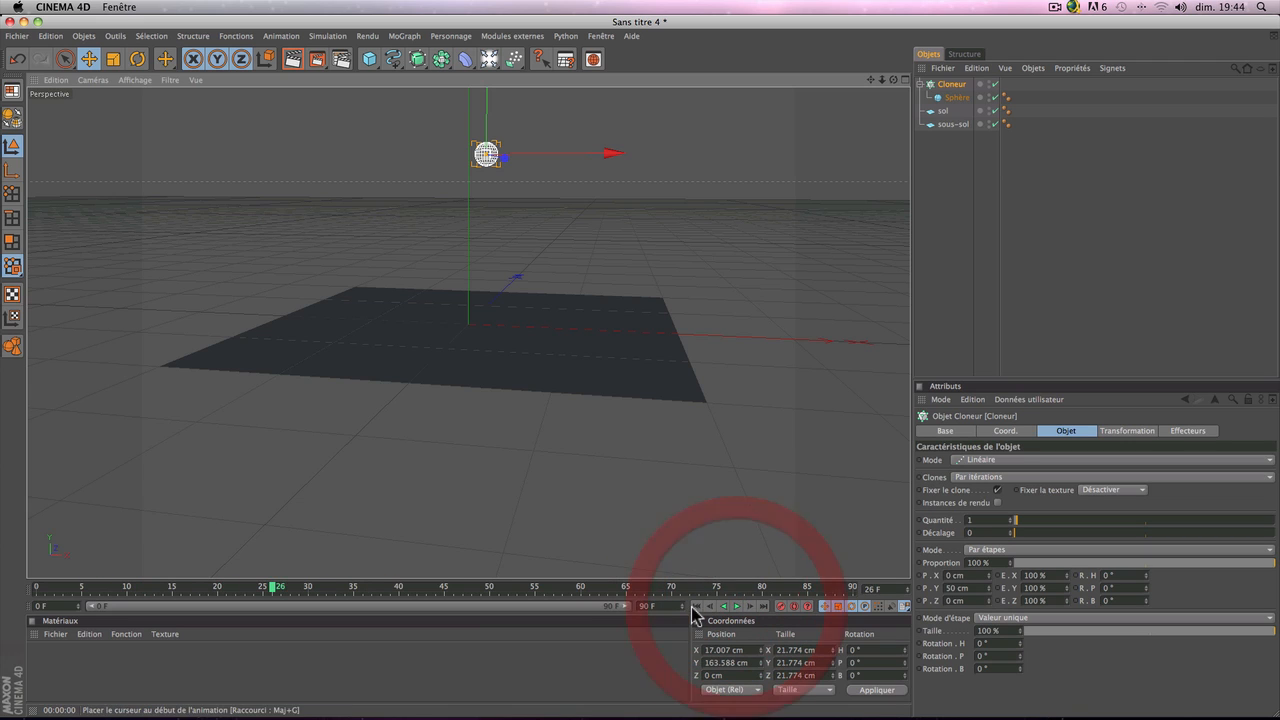
{"action": "left_click", "coordinate": [692, 607]}
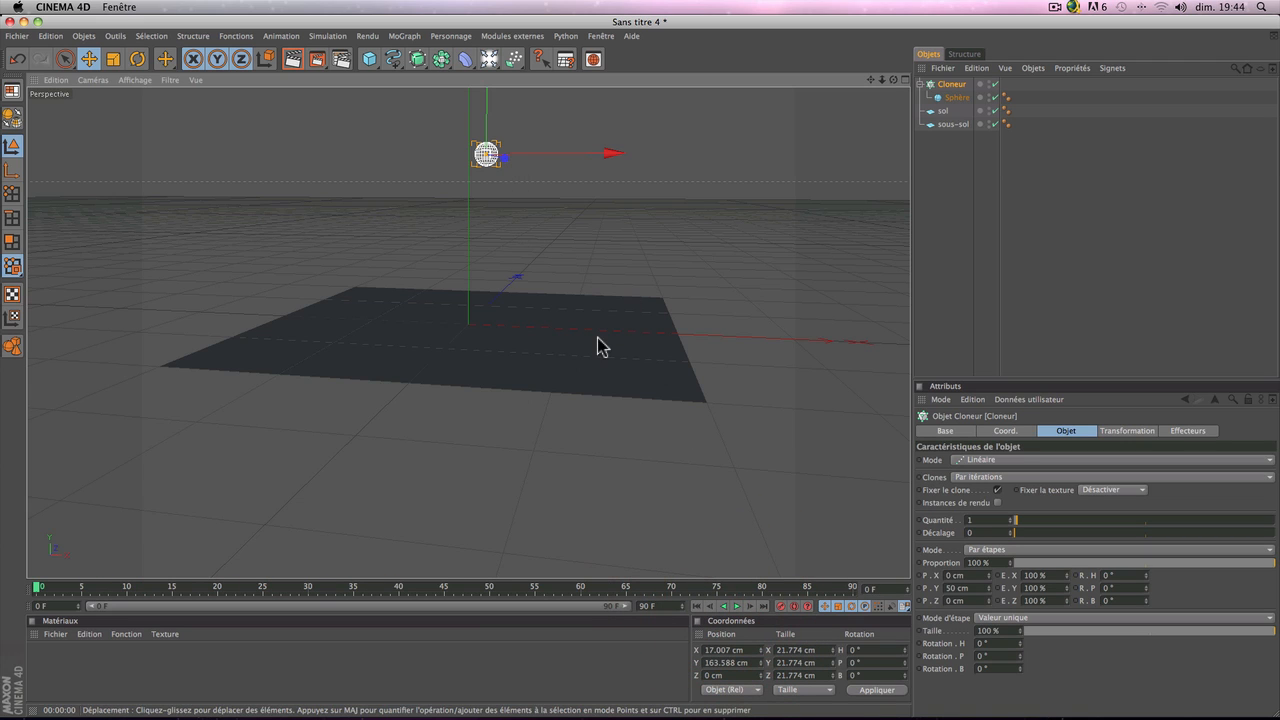
Step: Assign a Dynamiques de corps (body dynamics) property to the Cloneur
{"action": "left_click", "coordinate": [950, 90]}
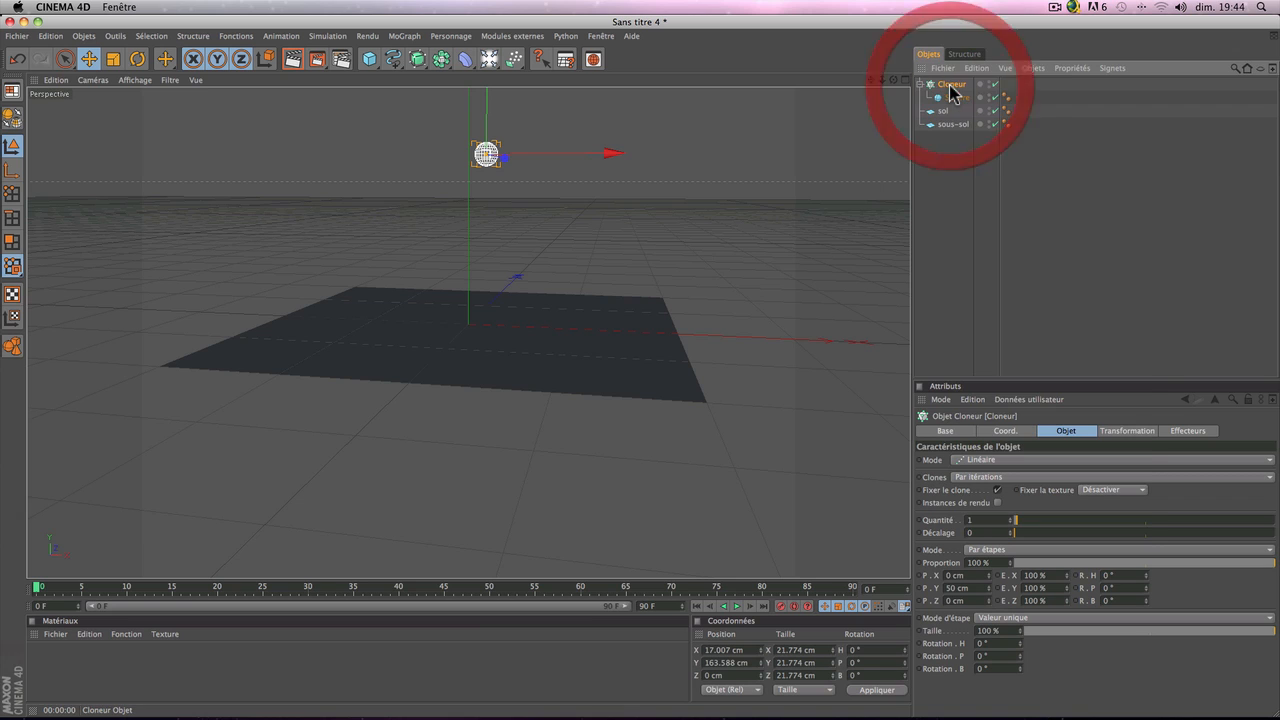
{"action": "right_click", "coordinate": [952, 92]}
{"action": "mouse_move", "coordinate": [1012, 134]}
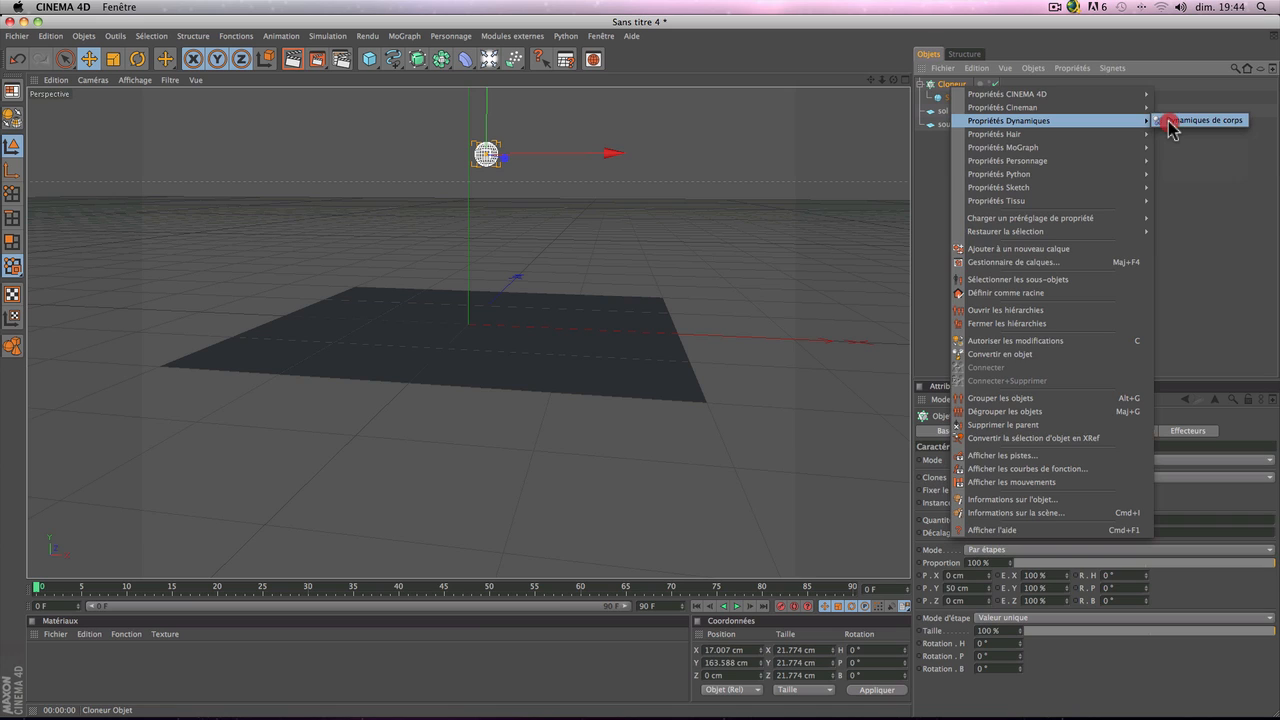
{"action": "left_click", "coordinate": [1170, 125]}
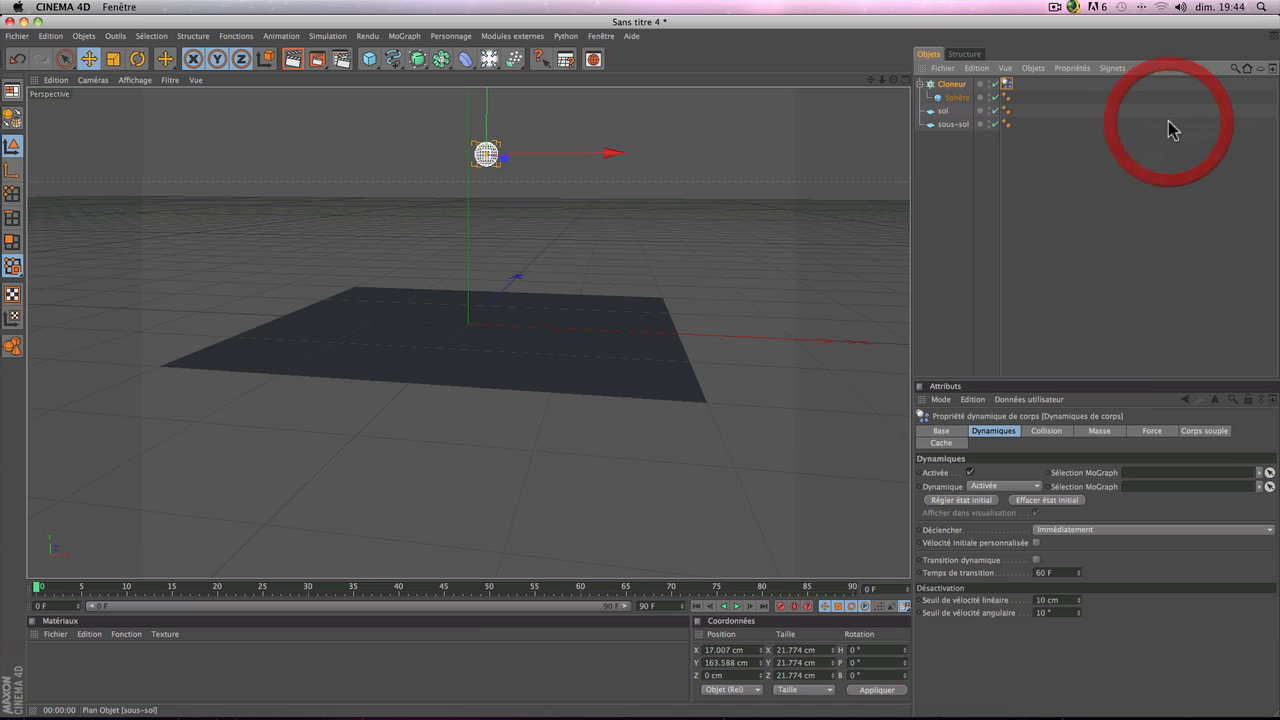
Step: Play the simulation to check how the sphere falls relative to the planes, and return to frame 0
{"action": "left_click", "coordinate": [700, 607]}
{"action": "left_click", "coordinate": [737, 606]}
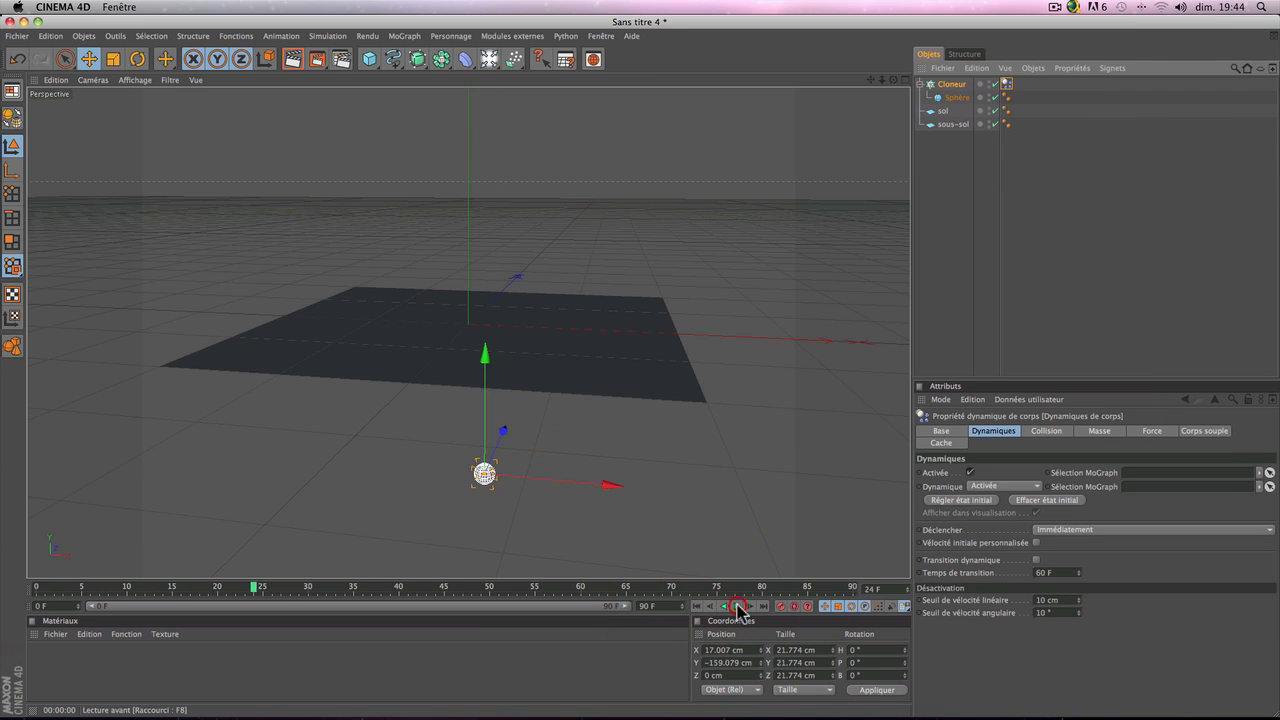
{"action": "left_click", "coordinate": [737, 606]}
{"action": "left_click", "coordinate": [700, 606]}
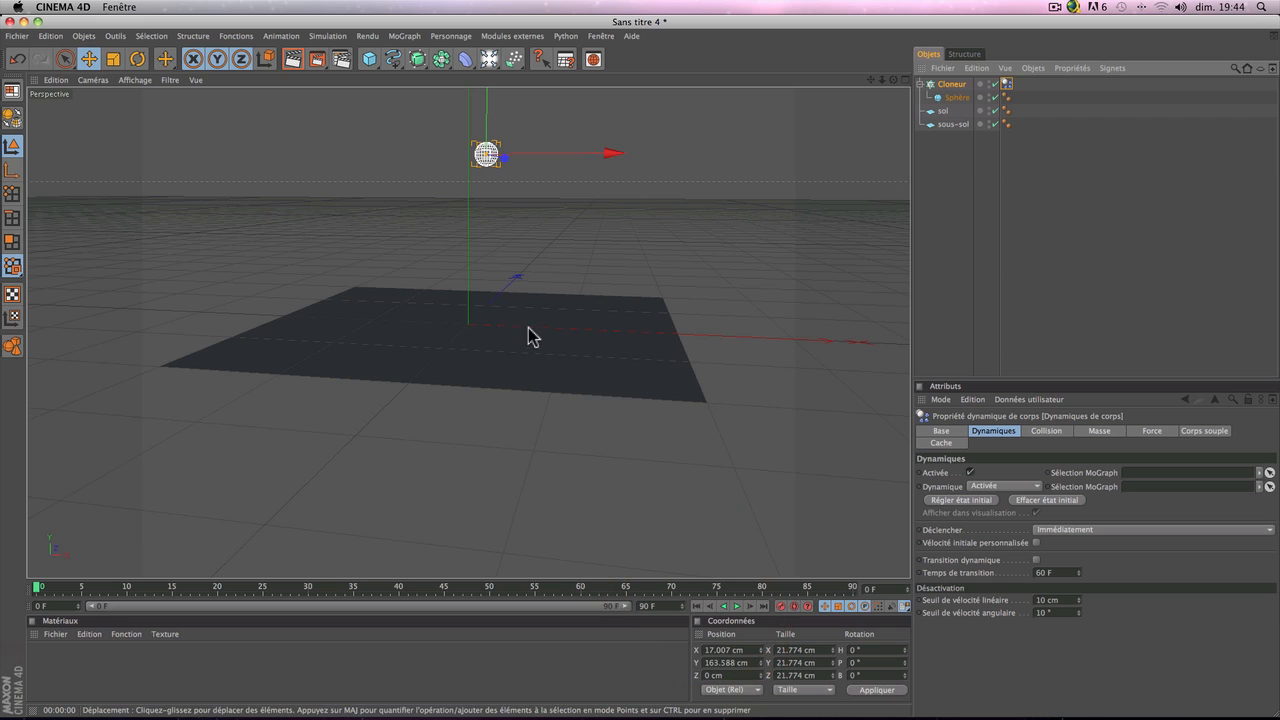
{"action": "scroll", "coordinate": [530, 344], "scroll_direction": "up", "scroll_amount": 2}
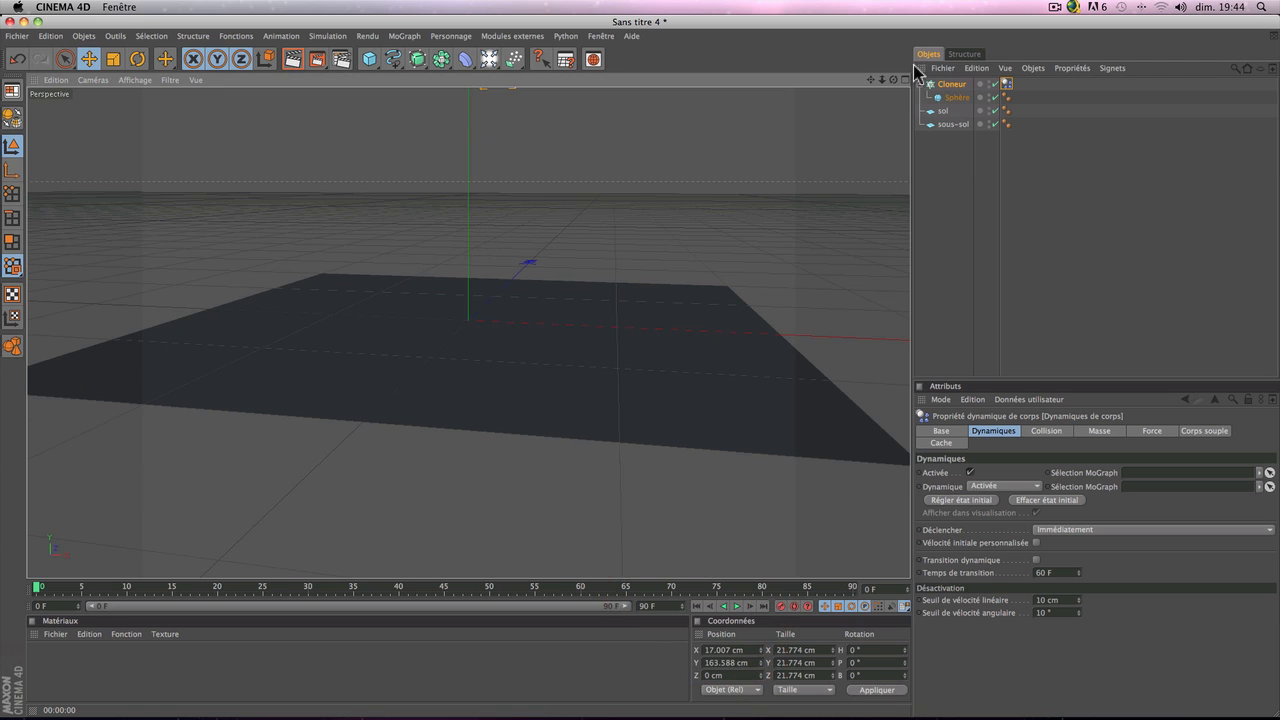
Step: Replay the simulation with the Cloneur fully in view to examine its fall, and return to frame 0
{"action": "left_click_drag", "start_coordinate": [871, 80], "coordinate": [872, 132]}
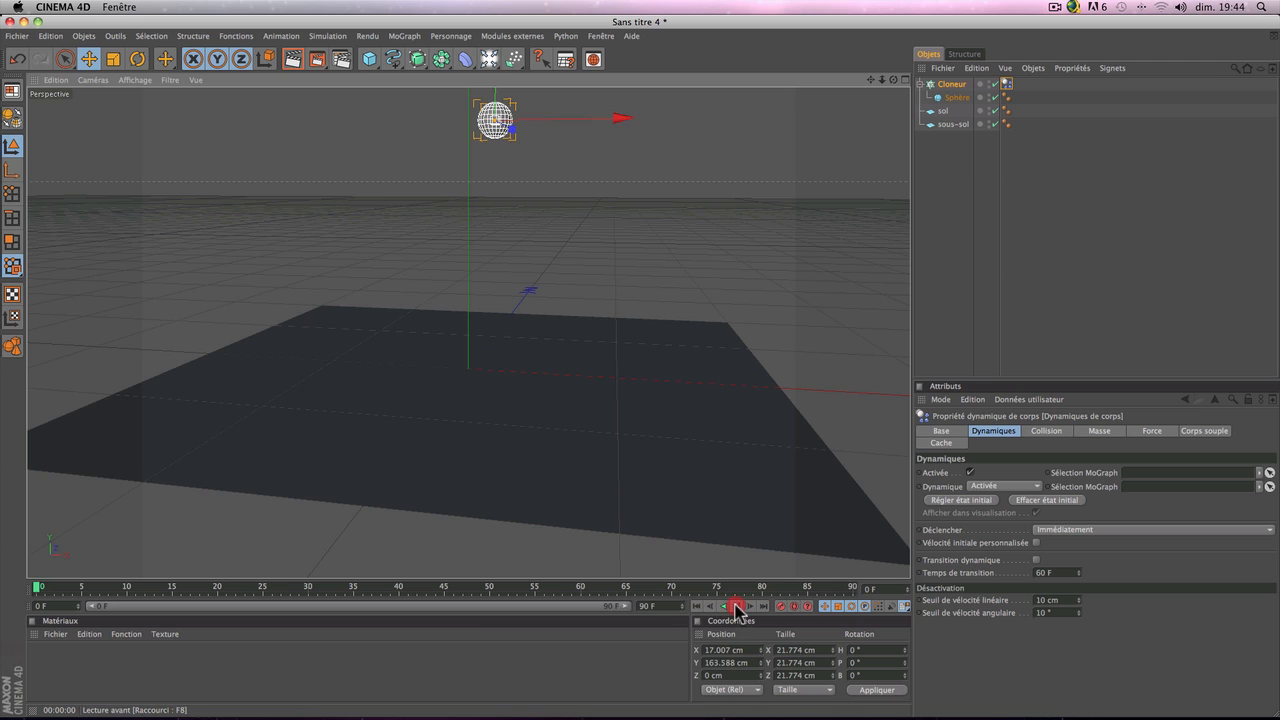
{"action": "left_click", "coordinate": [736, 606]}
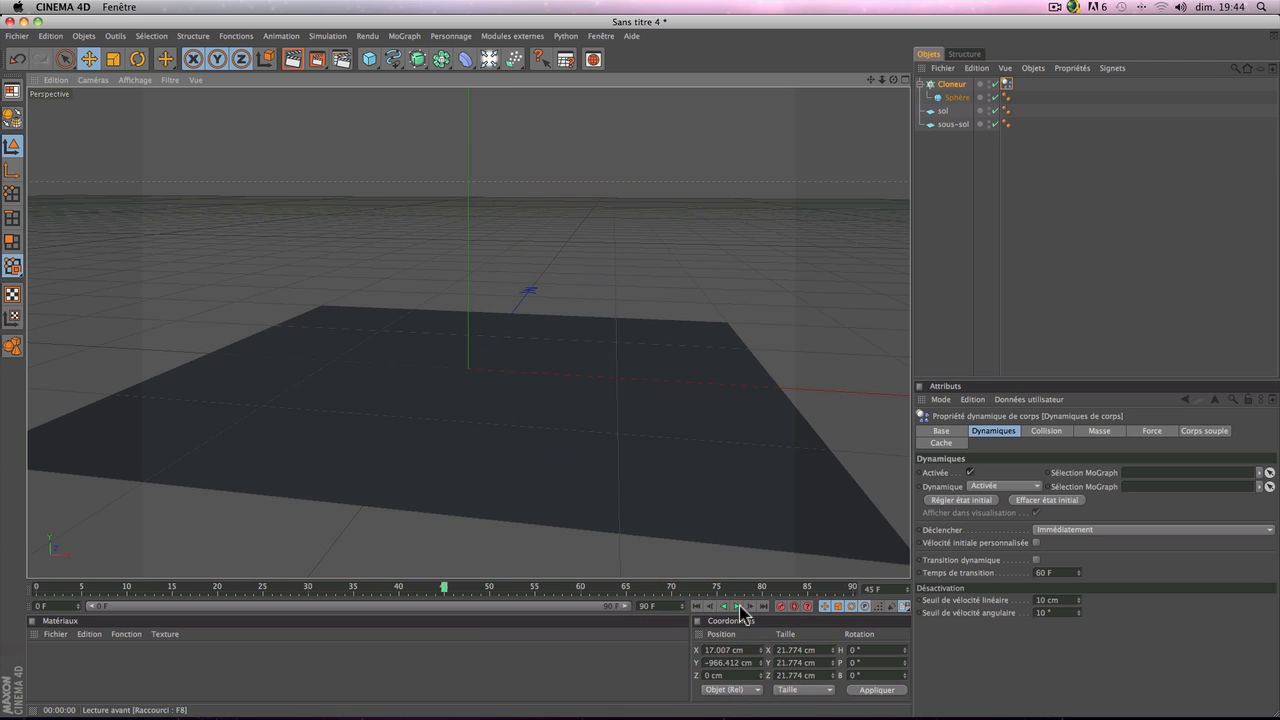
{"action": "left_click", "coordinate": [697, 606]}
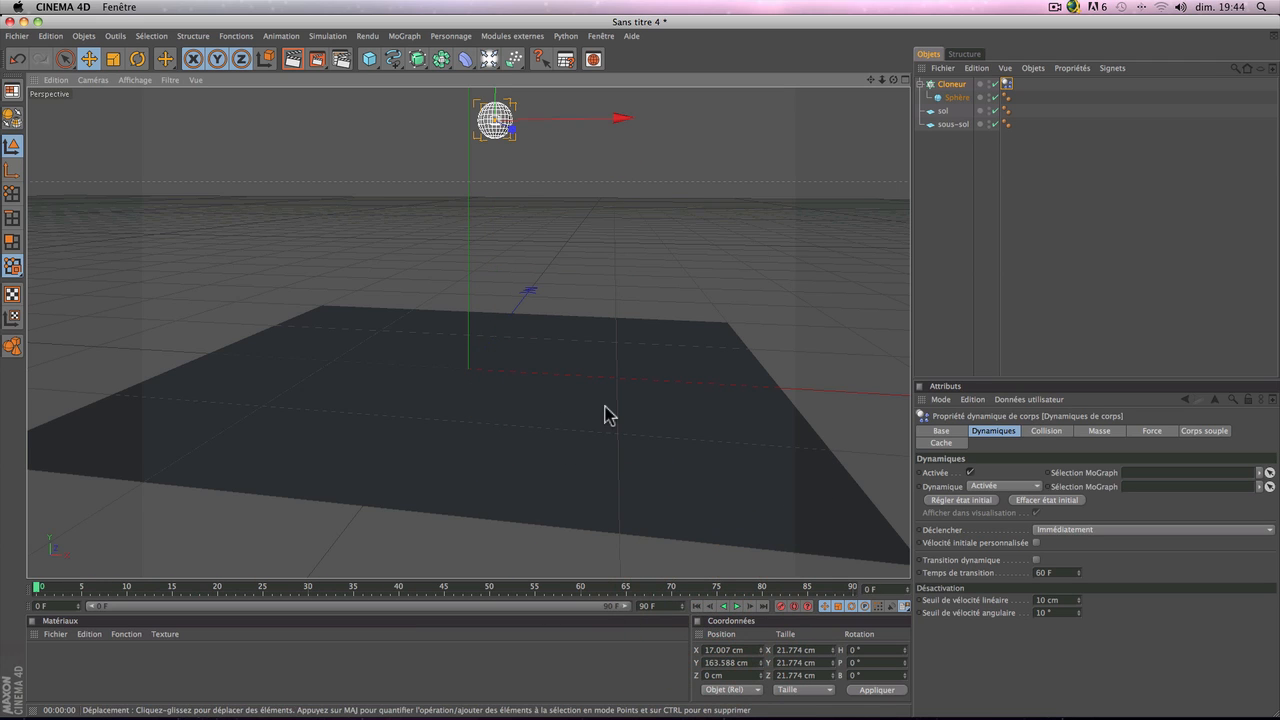
Step: Assign a Dynamiques de corps (body dynamics) property to the sous-sol plane
{"action": "left_click", "coordinate": [947, 126]}
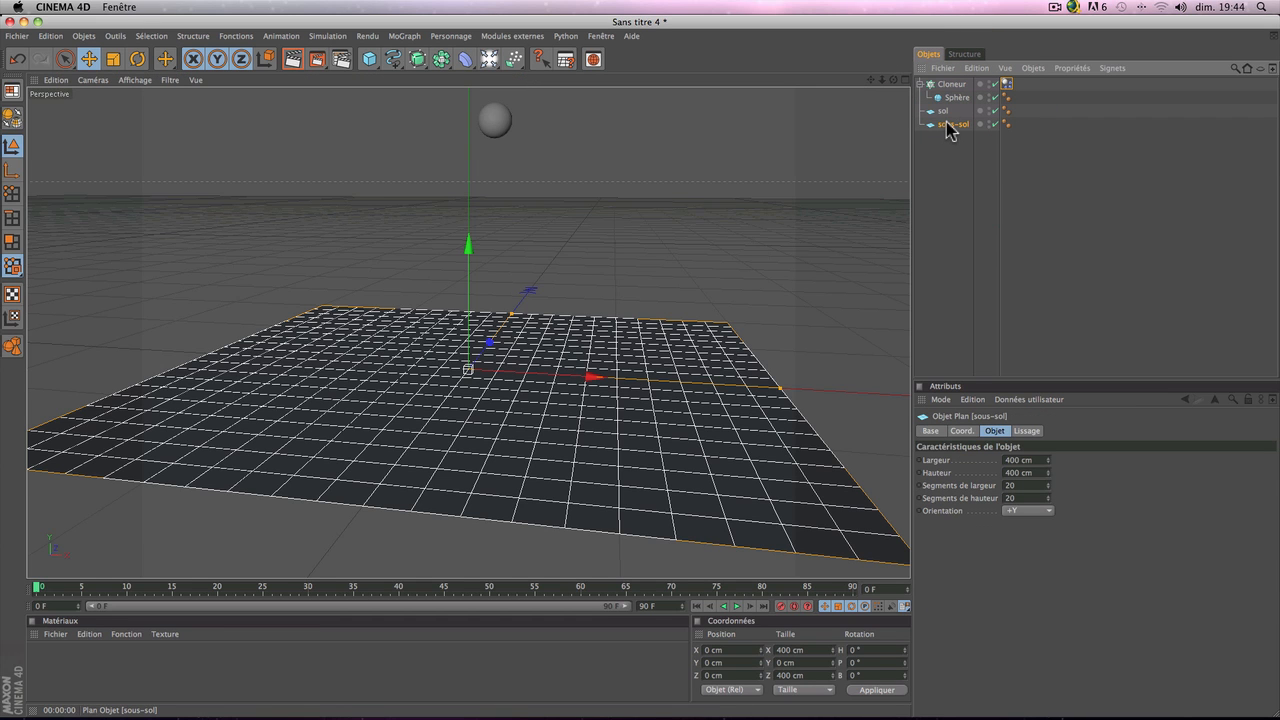
{"action": "right_click", "coordinate": [947, 126]}
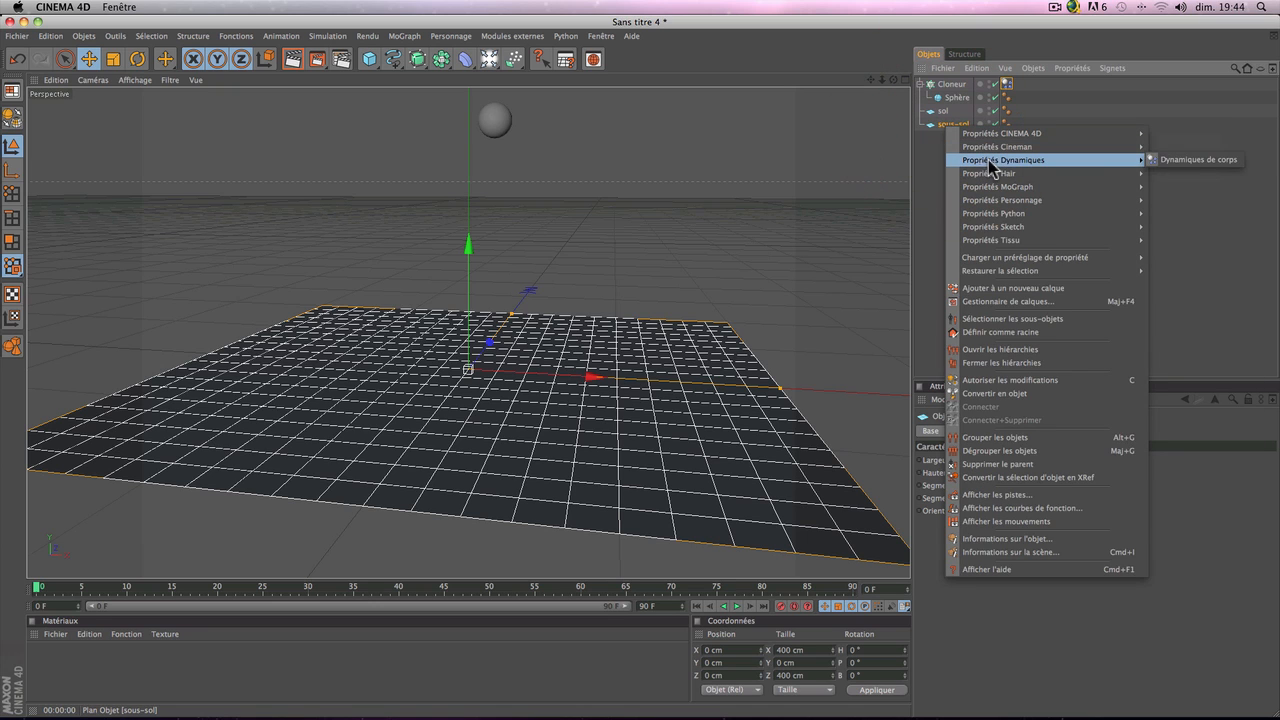
{"action": "left_click", "coordinate": [1195, 159]}
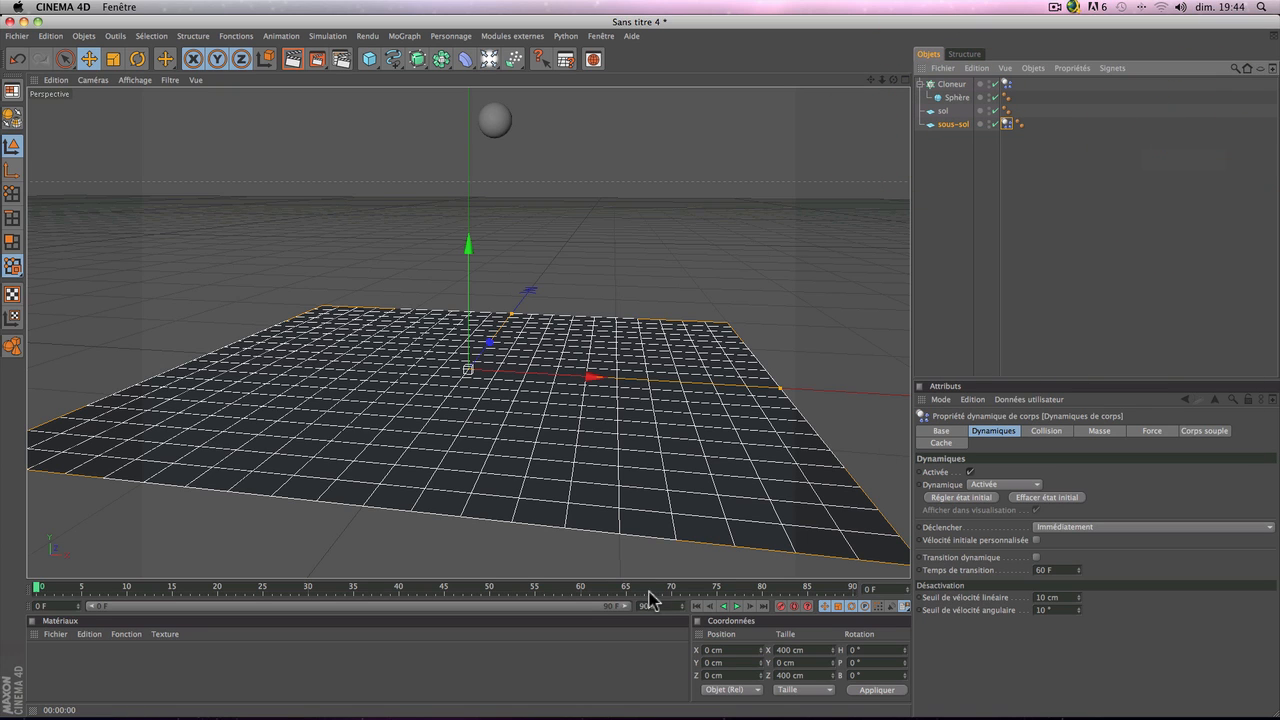
Step: Play the simulation twice to check how the sous-sol plane and the sphere move together, and return to frame 0
{"action": "left_click", "coordinate": [737, 606]}
{"action": "scroll", "coordinate": [636, 454], "scroll_direction": "down", "scroll_amount": 6}
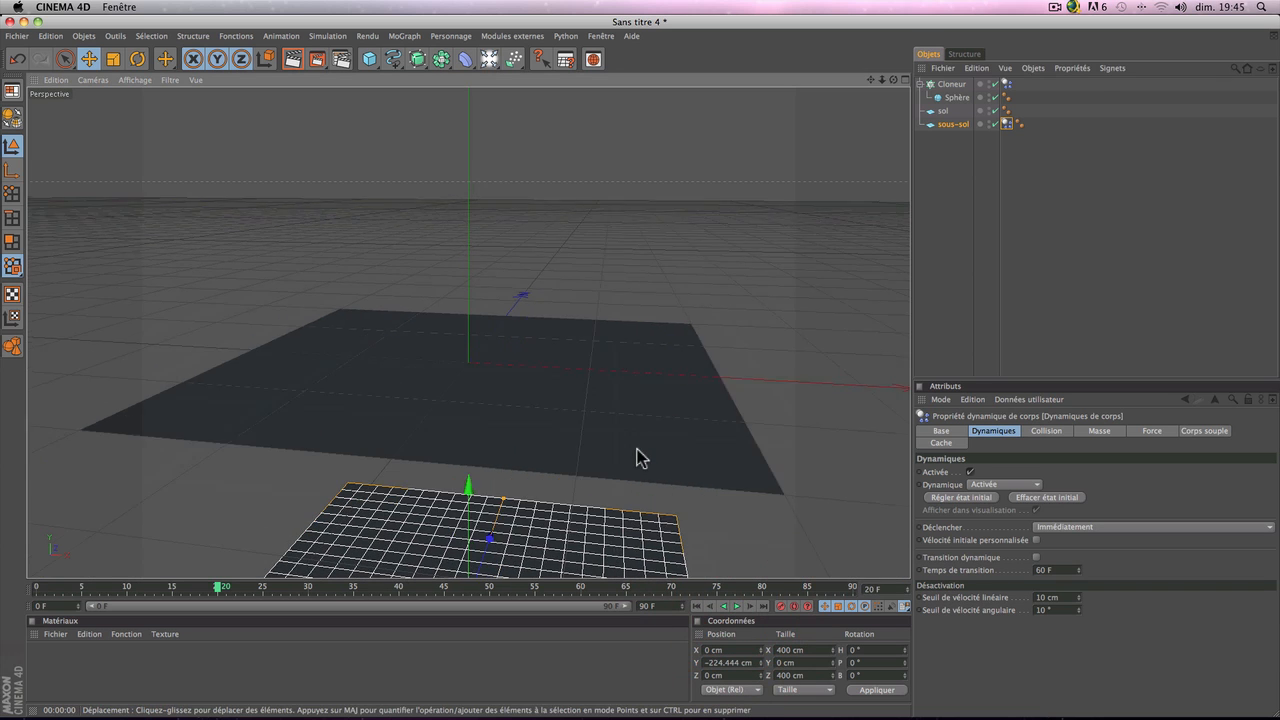
{"action": "left_click", "coordinate": [698, 607]}
{"action": "left_click", "coordinate": [737, 606]}
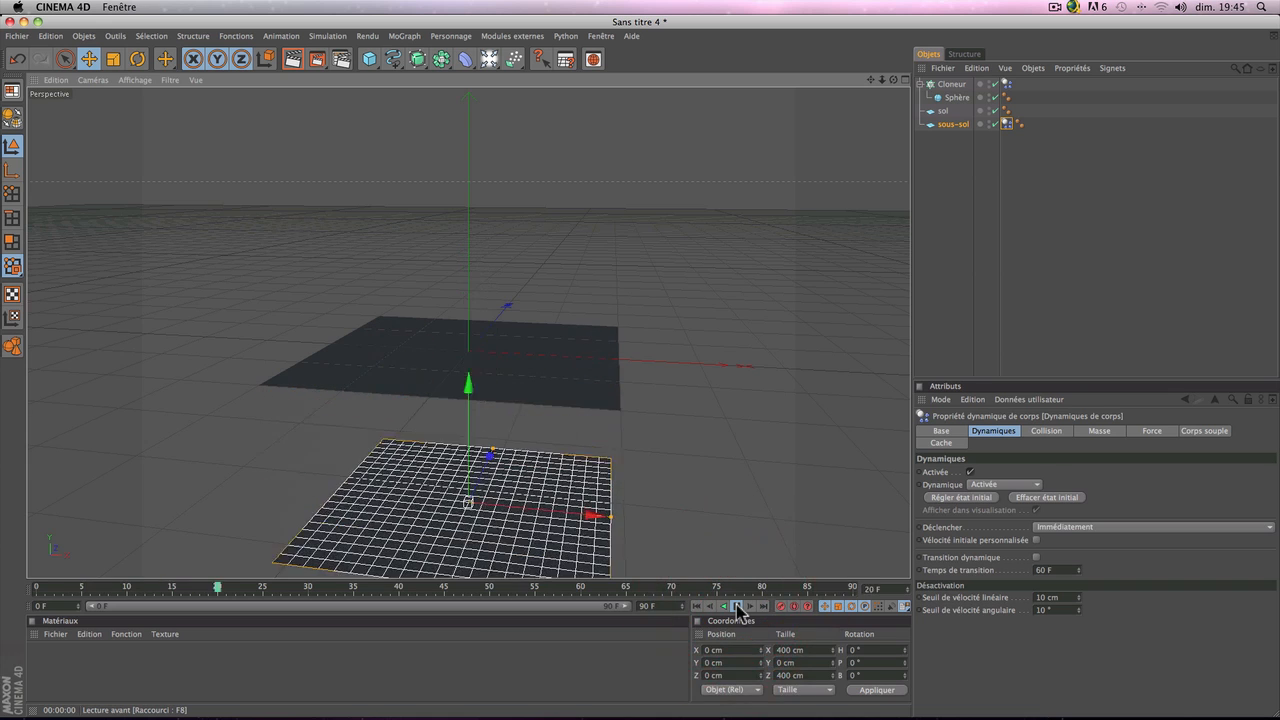
{"action": "left_click", "coordinate": [737, 606]}
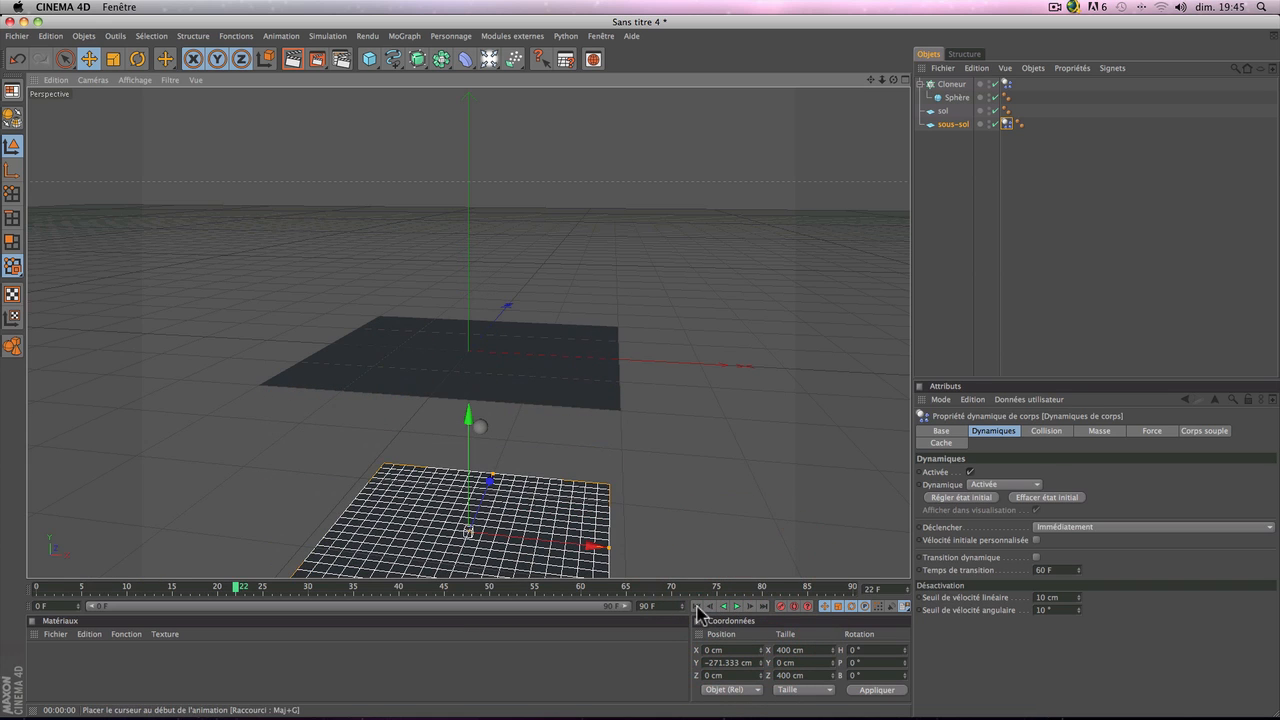
{"action": "left_click", "coordinate": [698, 607]}
{"action": "scroll", "coordinate": [663, 403], "scroll_direction": "up", "scroll_amount": 5}
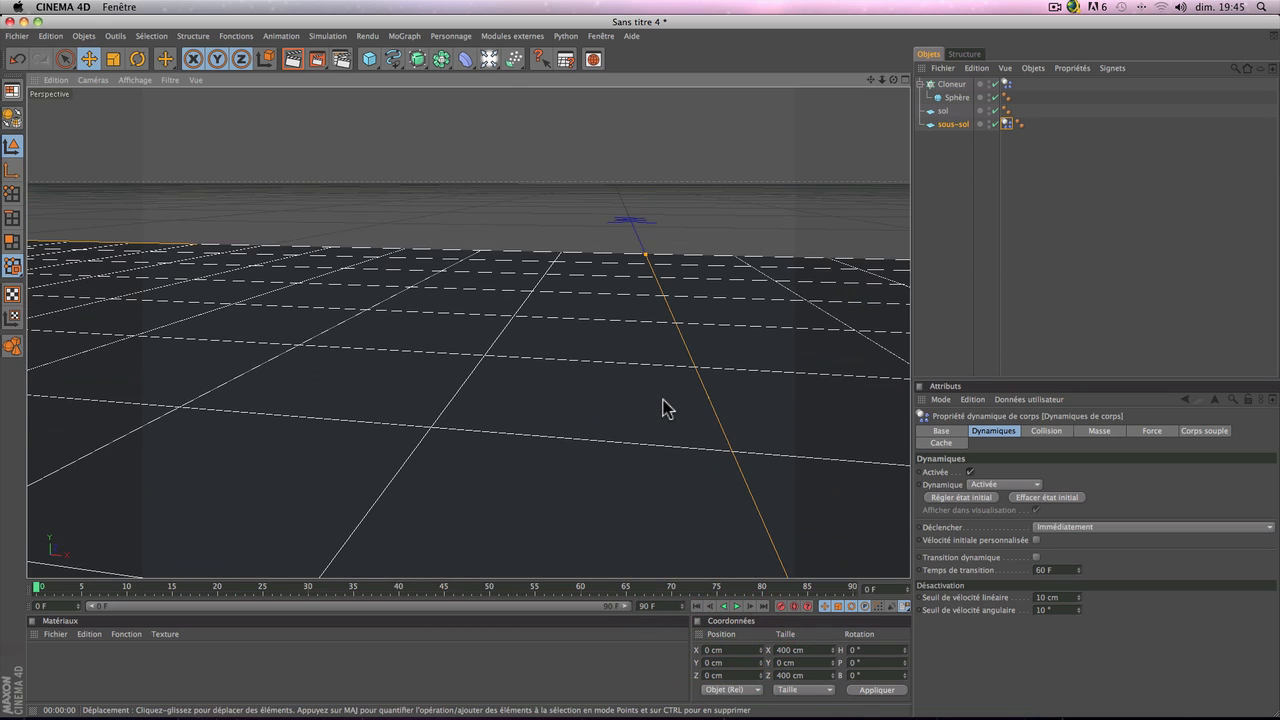
{"action": "scroll", "coordinate": [663, 403], "scroll_direction": "down", "scroll_amount": 5}
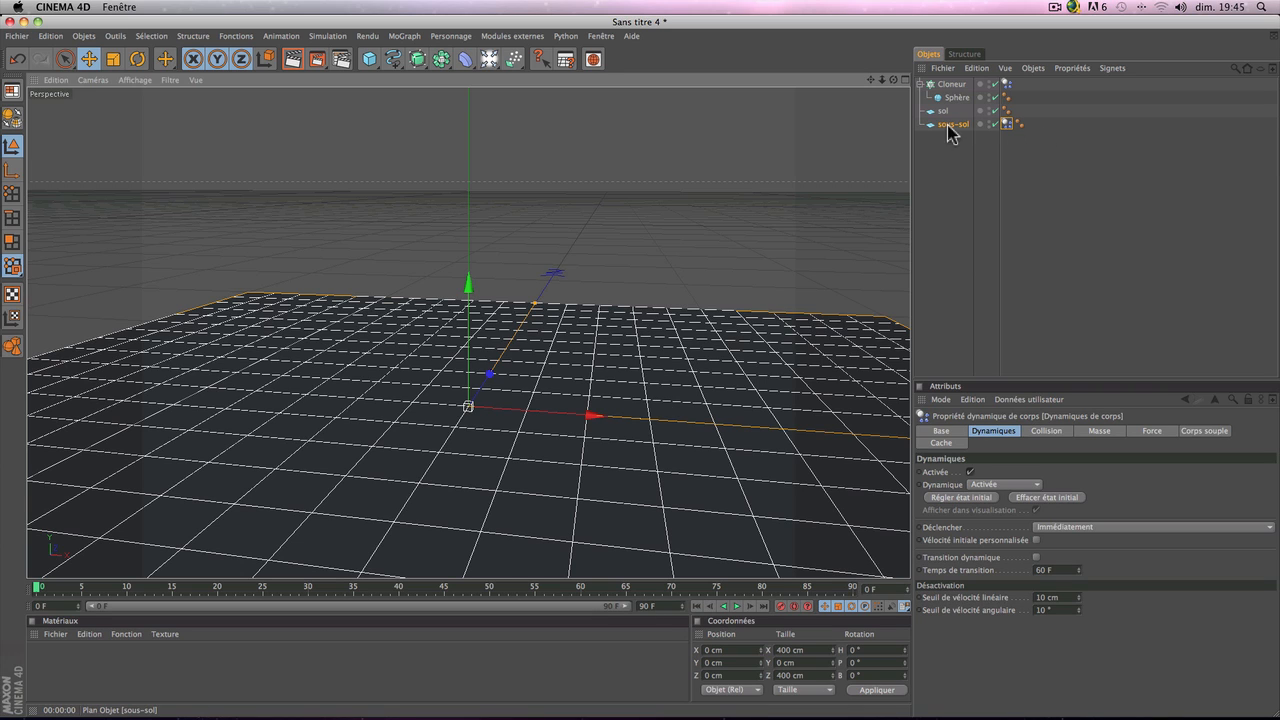
Step: Set the Dynamique option of the sous-sol plane's body dynamics property to Désactivée
{"action": "left_click", "coordinate": [1006, 124]}
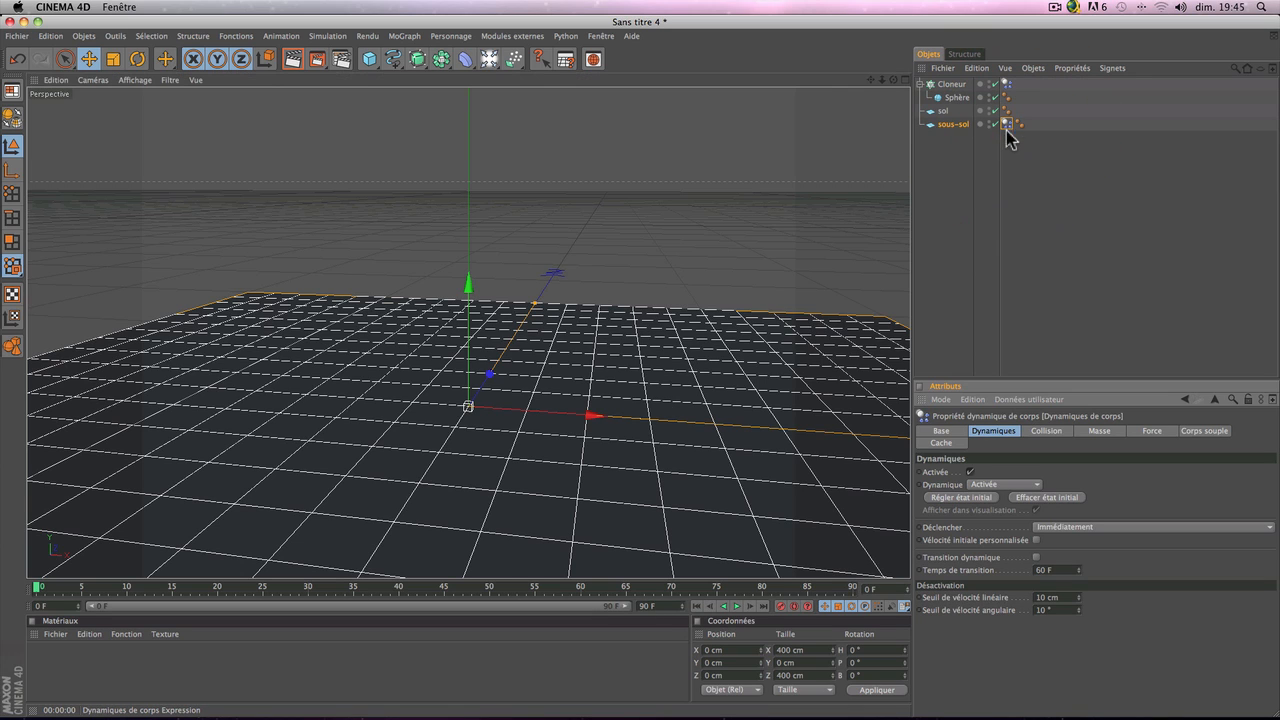
{"action": "left_click", "coordinate": [988, 436]}
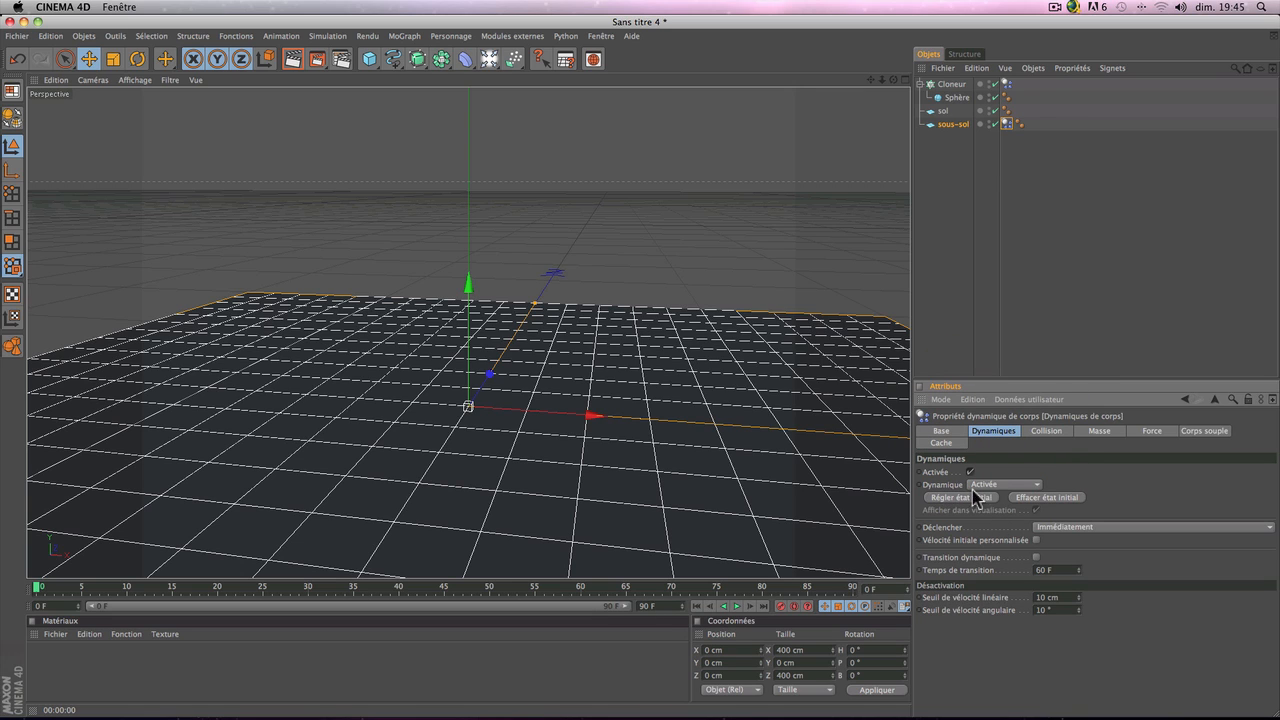
{"action": "left_click", "coordinate": [997, 486]}
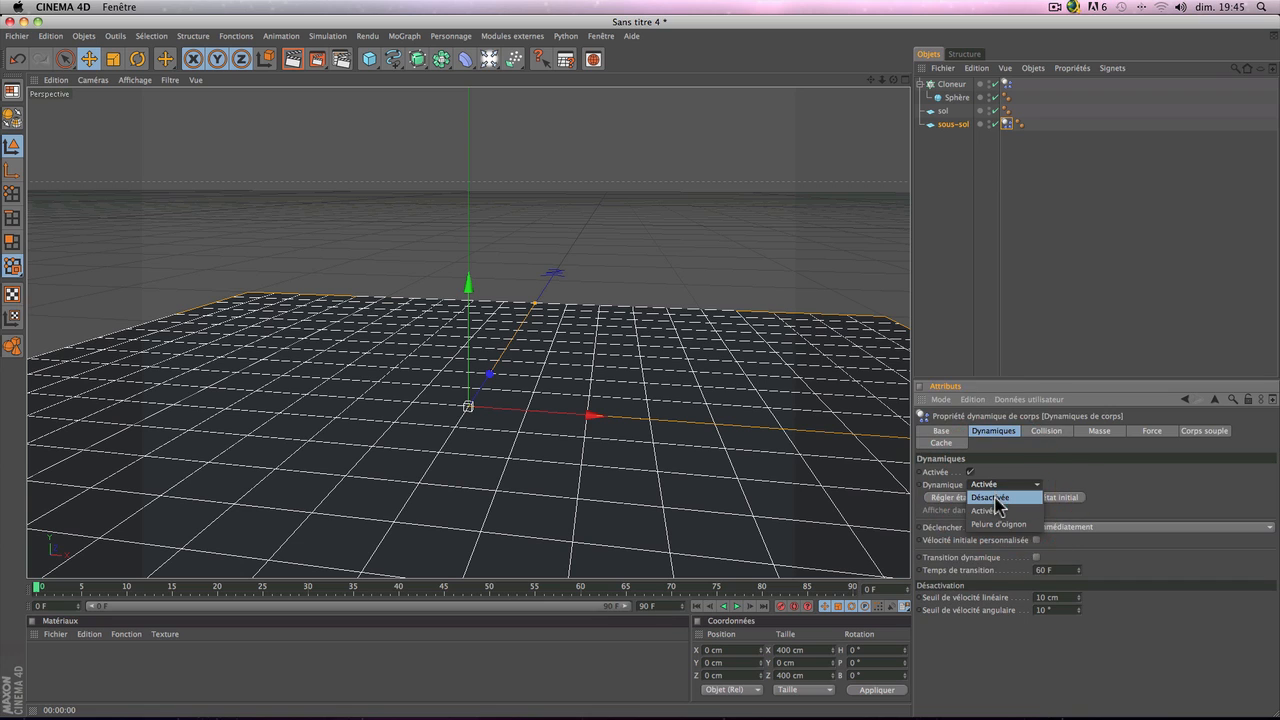
{"action": "left_click", "coordinate": [1000, 497]}
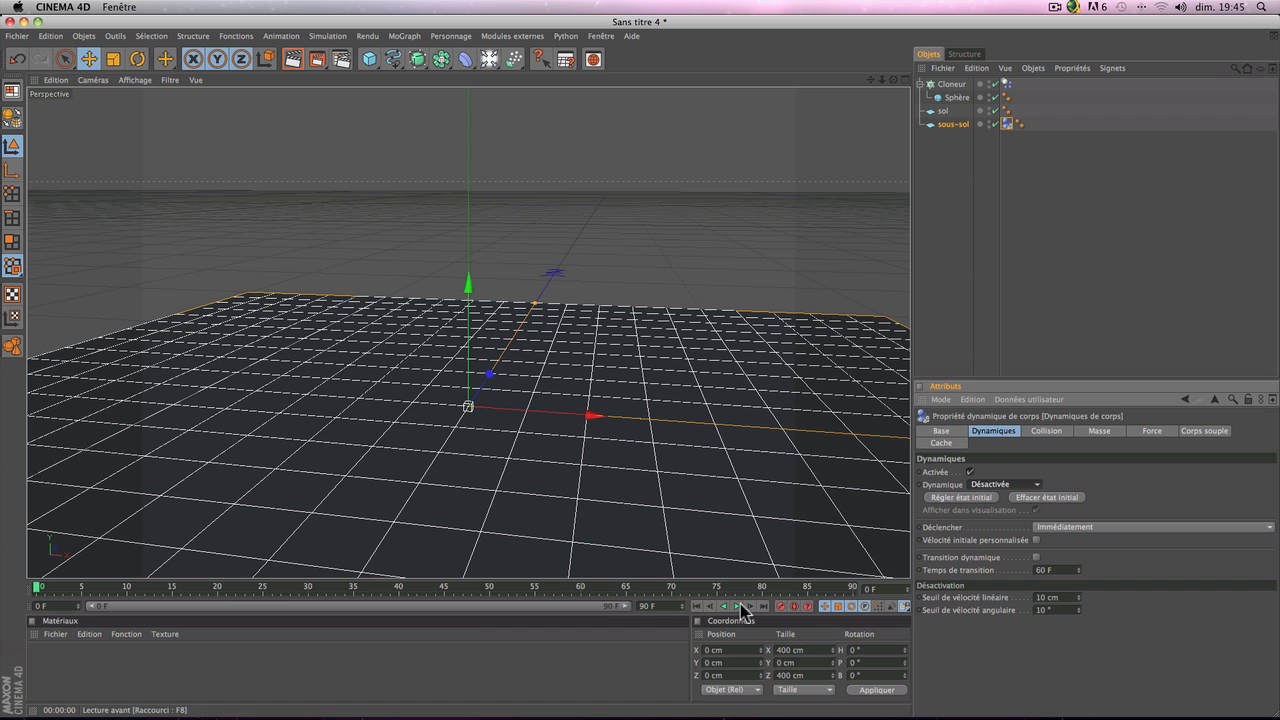
Step: Play the simulation several times to check the sphere's collision with the sous-sol plane, and return to frame 0
{"action": "scroll", "coordinate": [712, 550], "scroll_direction": "down", "scroll_amount": 6}
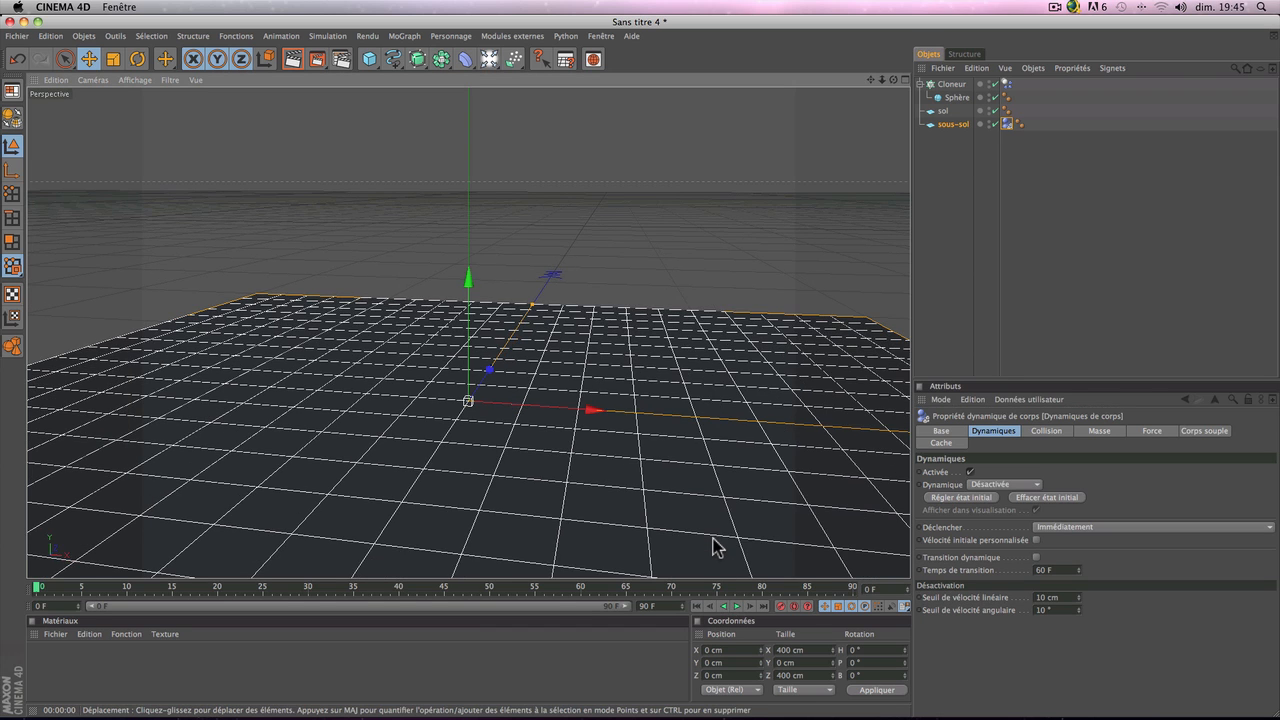
{"action": "left_click", "coordinate": [737, 606]}
{"action": "left_click", "coordinate": [737, 606]}
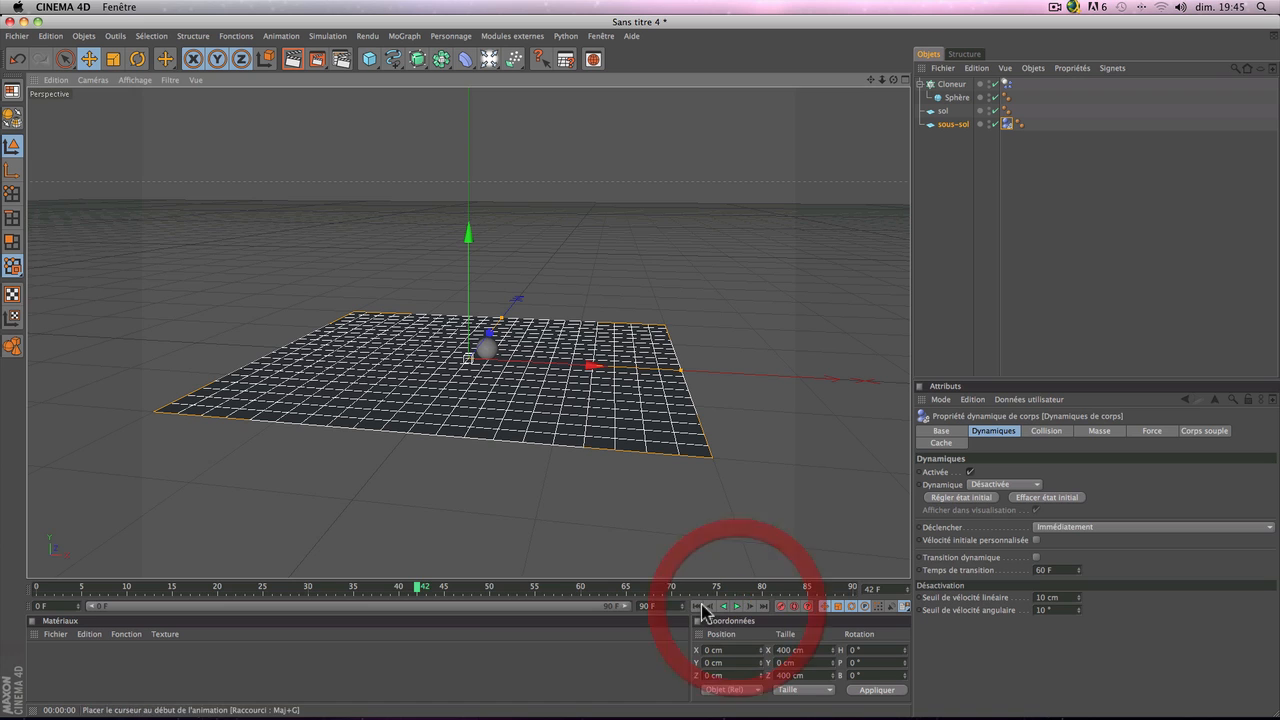
{"action": "left_click", "coordinate": [697, 606]}
{"action": "left_click", "coordinate": [737, 606]}
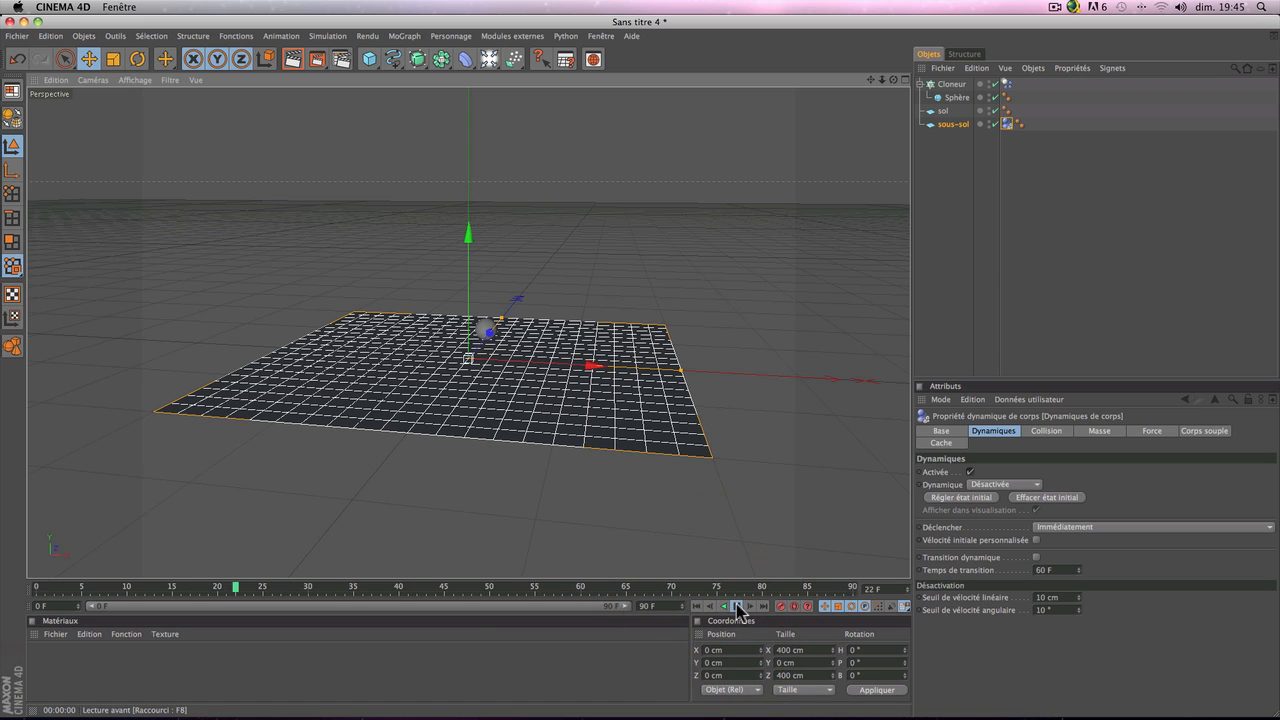
{"action": "left_click", "coordinate": [697, 606]}
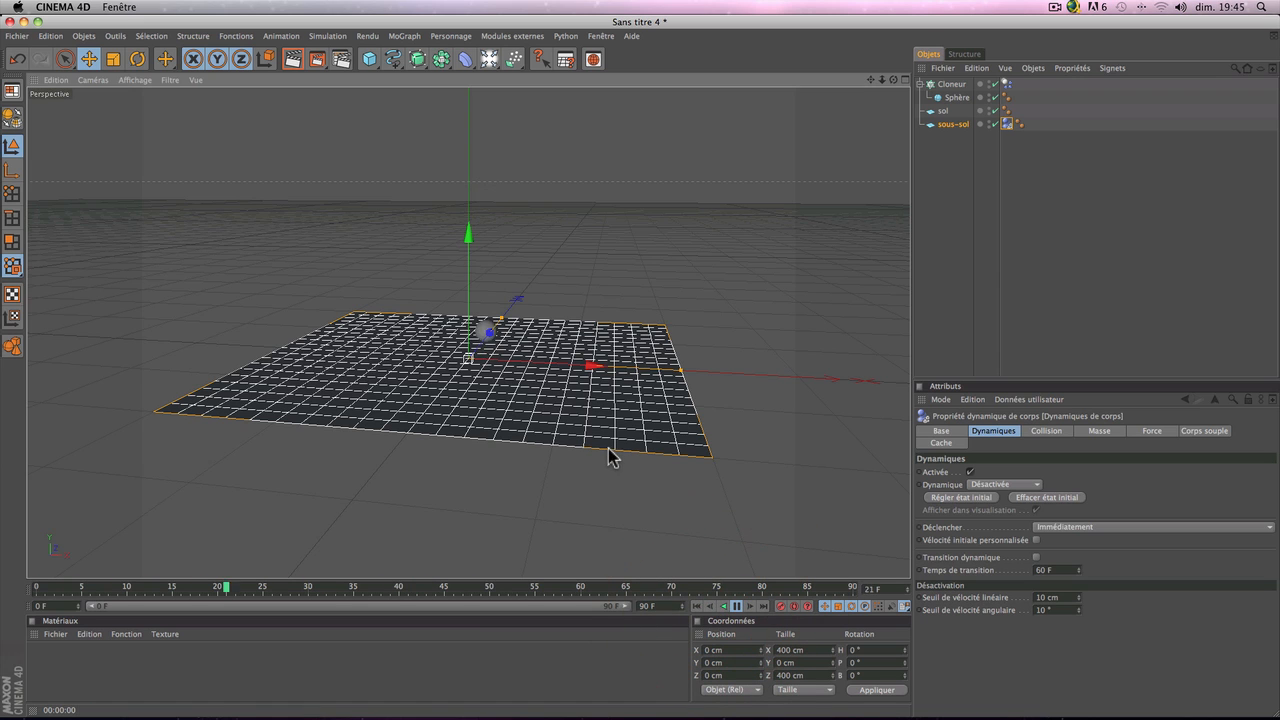
{"action": "left_click", "coordinate": [697, 606]}
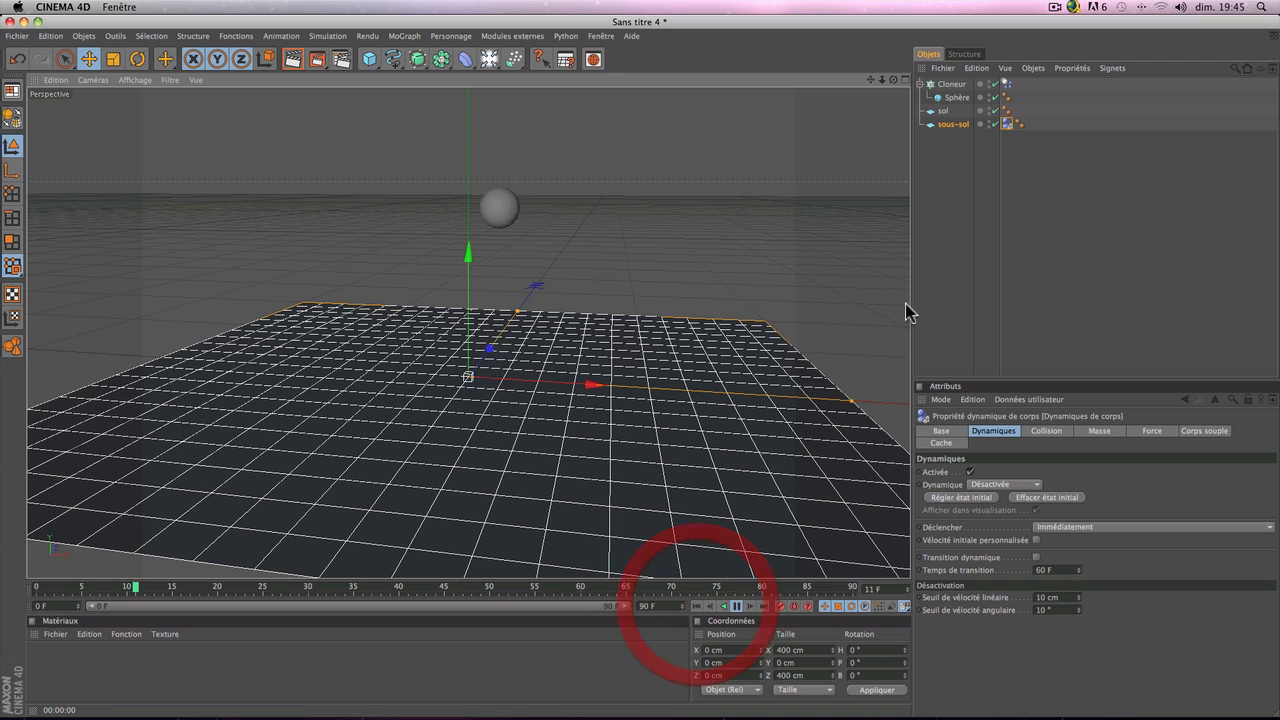
{"action": "left_click", "coordinate": [737, 606]}
{"action": "left_click", "coordinate": [697, 606]}
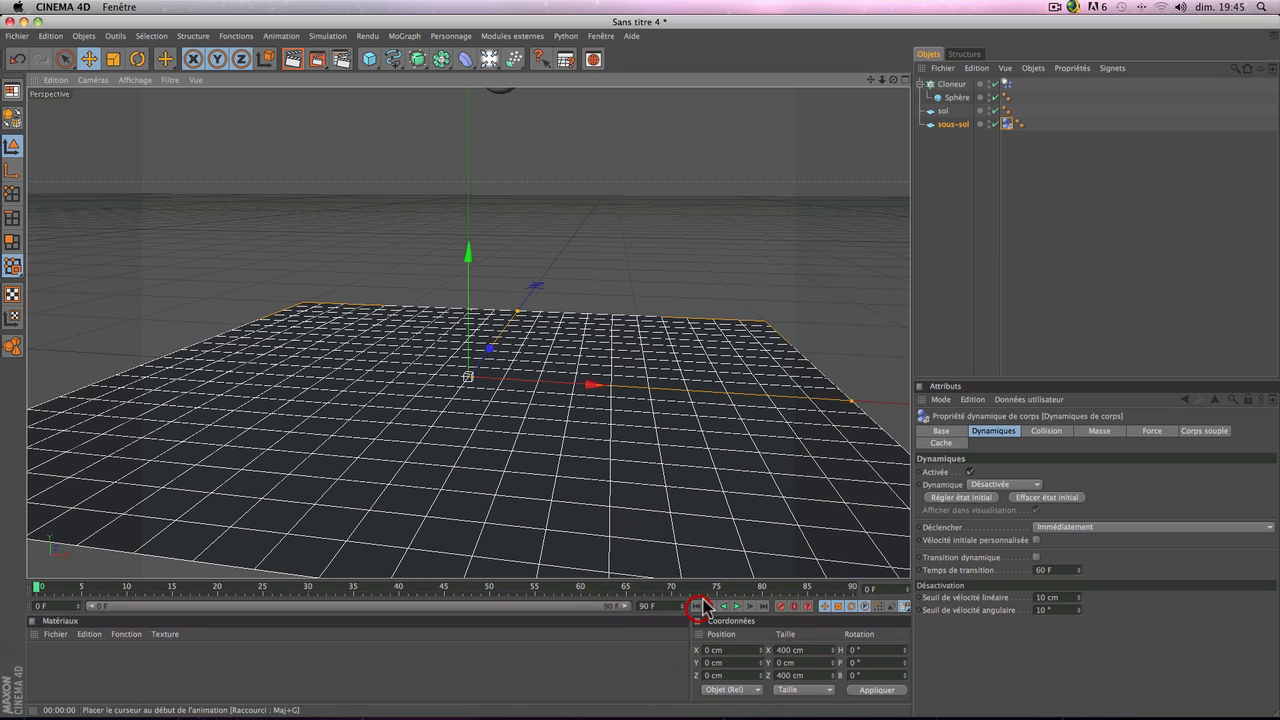
Step: Raise the sol plane above sous-sol to about Y 12.6 cm
{"action": "left_click", "coordinate": [944, 112]}
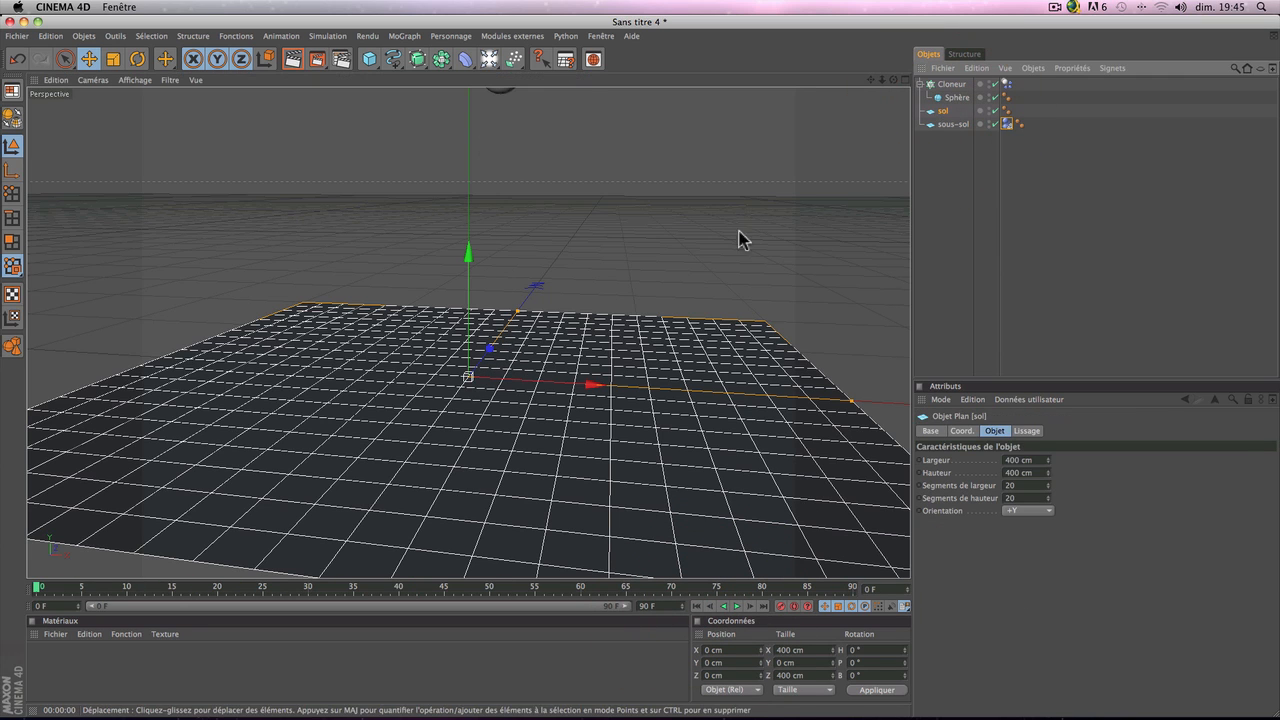
{"action": "left_click_drag", "start_coordinate": [894, 79], "coordinate": [894, 54]}
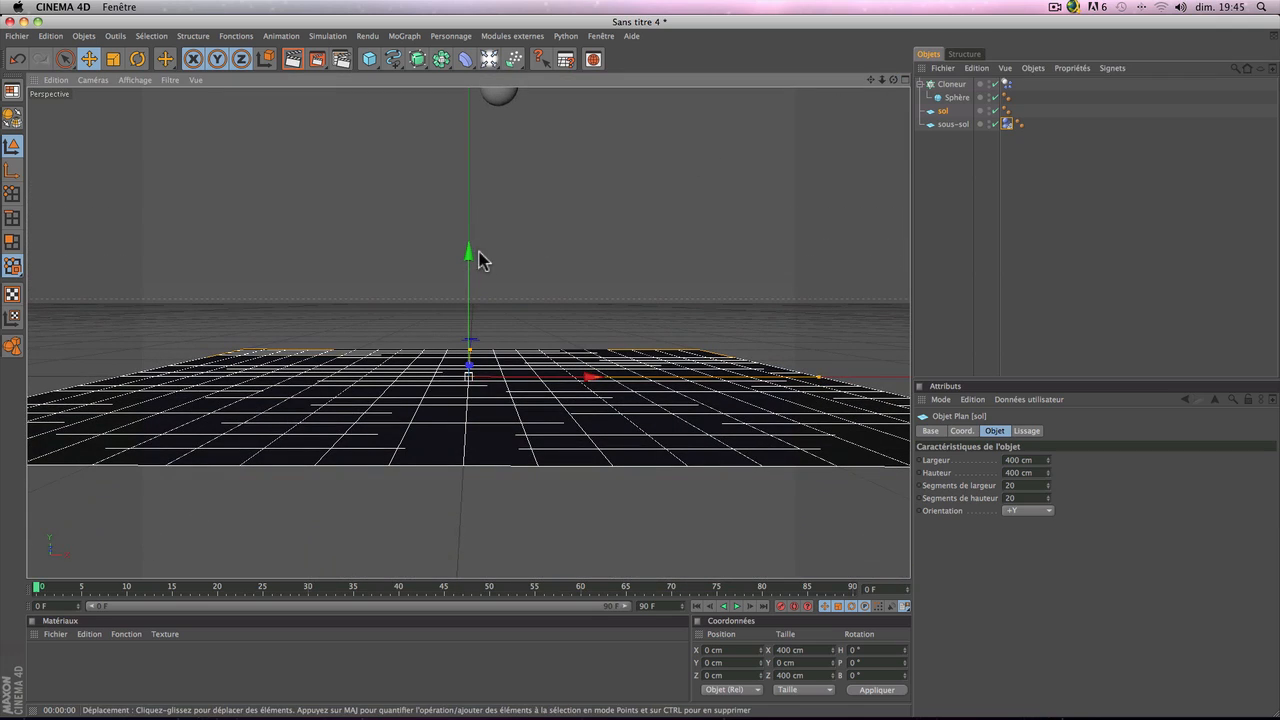
{"action": "left_click_drag", "start_coordinate": [469, 256], "coordinate": [469, 238]}
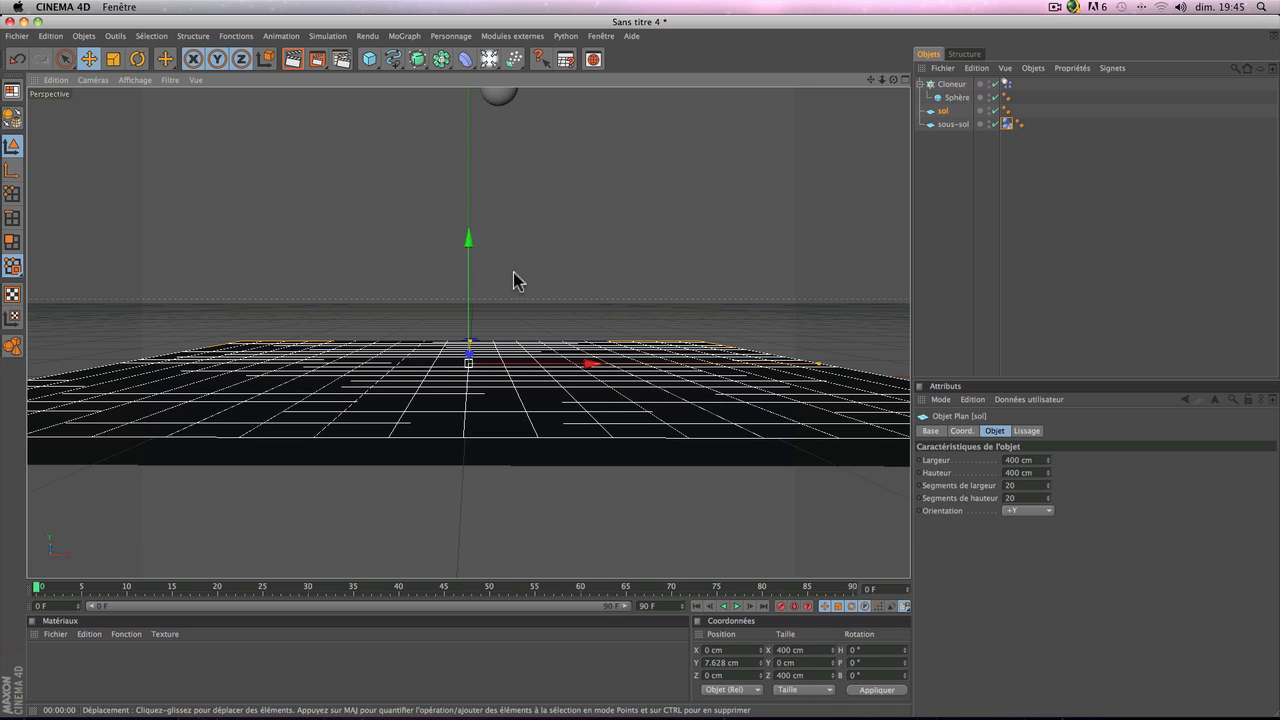
{"action": "left_click_drag", "start_coordinate": [893, 79], "coordinate": [950, 143]}
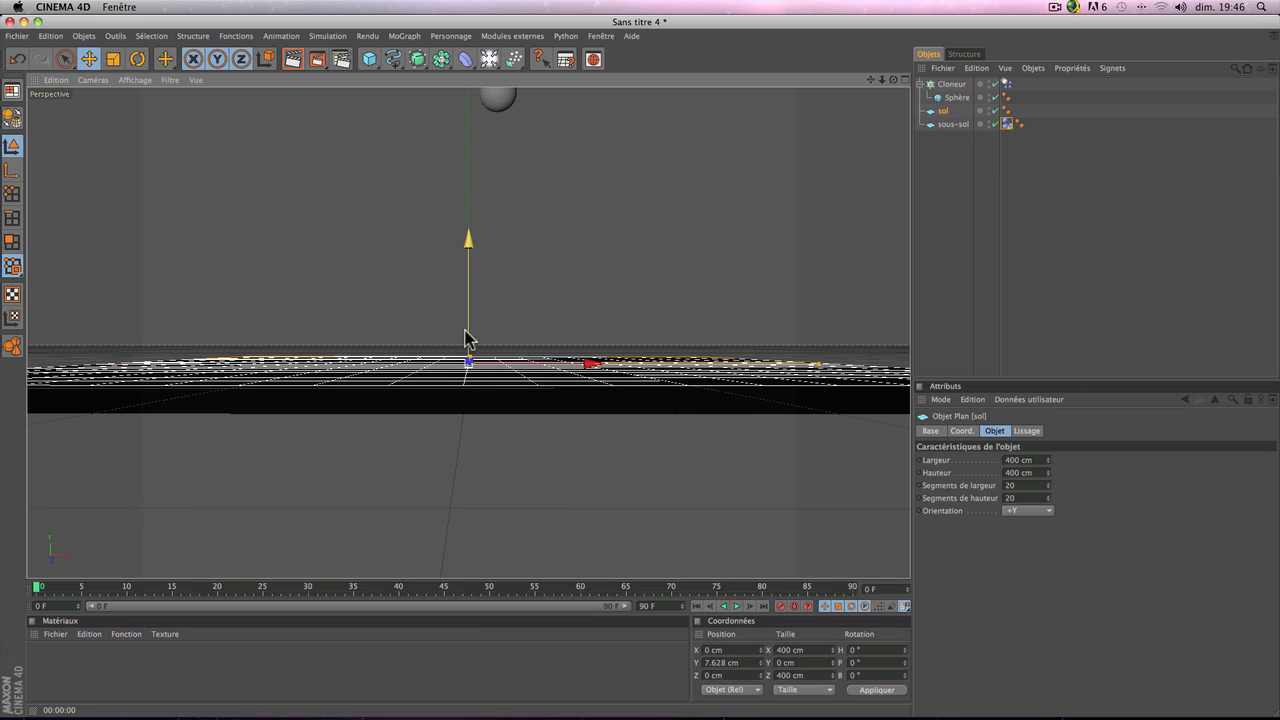
{"action": "left_click_drag", "start_coordinate": [568, 350], "coordinate": [568, 343]}
{"action": "left_click_drag", "start_coordinate": [468, 343], "coordinate": [468, 338]}
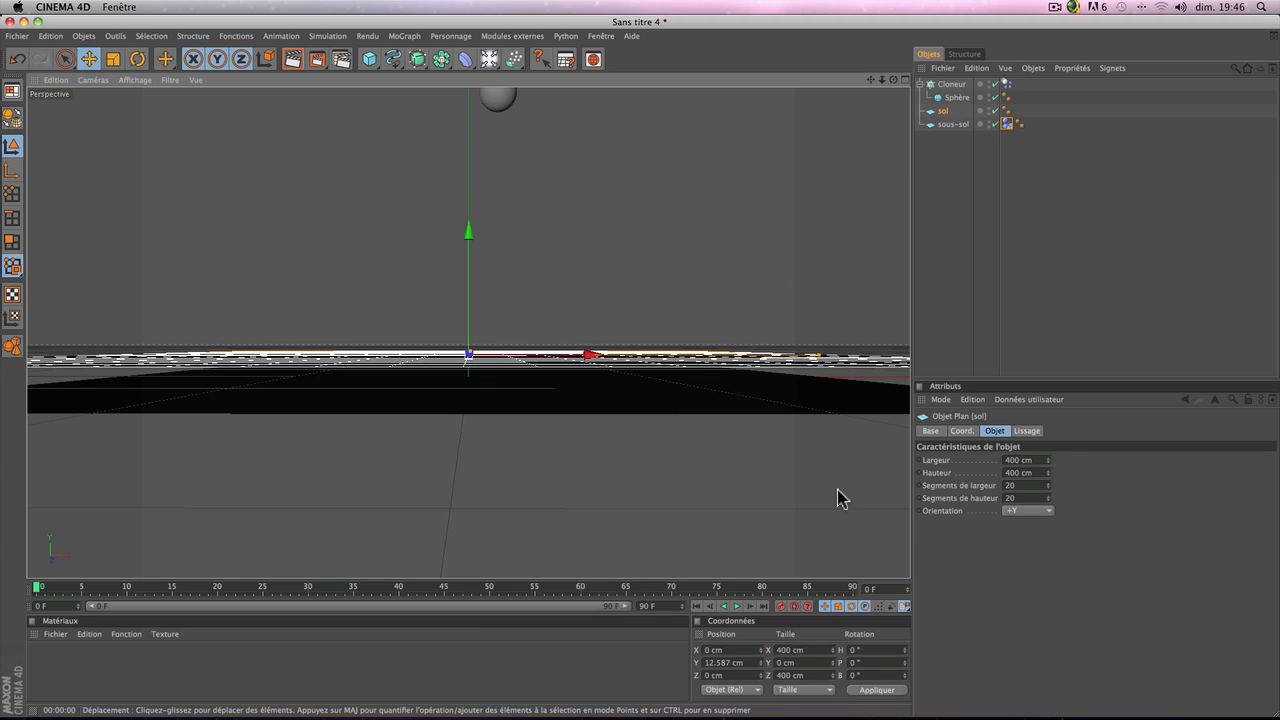
Step: Play the simulation, examine up close where the sphere rests relative to the raised sol plane, and return to frame 0
{"action": "left_click_drag", "start_coordinate": [893, 80], "coordinate": [892, 130]}
{"action": "left_click", "coordinate": [736, 606]}
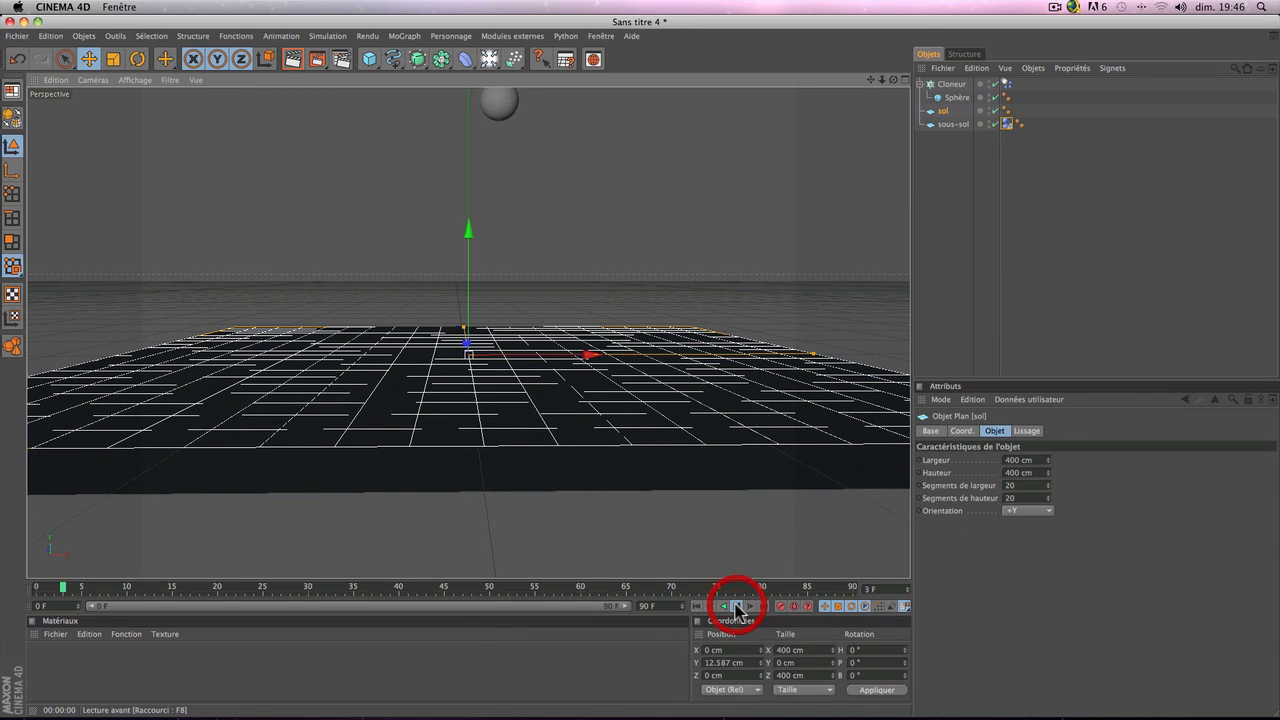
{"action": "left_click", "coordinate": [736, 606]}
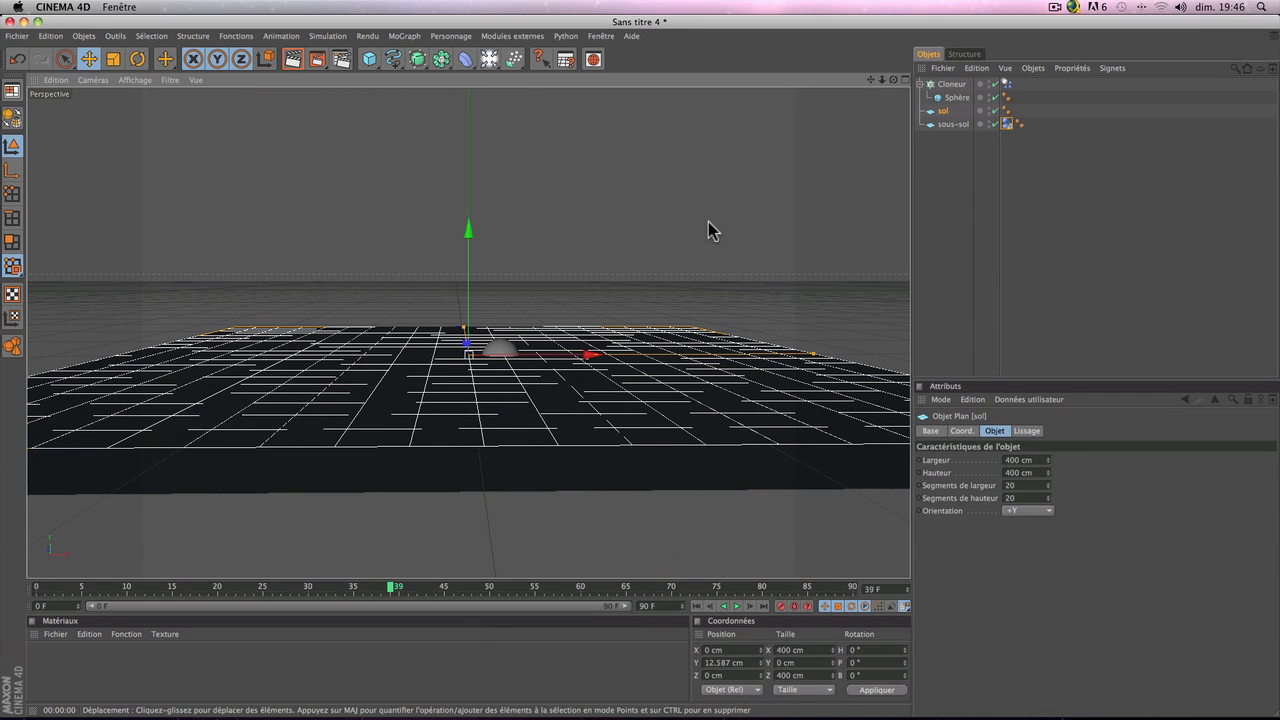
{"action": "scroll", "coordinate": [708, 229], "scroll_direction": "up", "scroll_amount": 5}
{"action": "mouse_move", "coordinate": [893, 81]}
{"action": "left_mouse_down"}
{"action": "mouse_move", "coordinate": [928, 45]}
{"action": "mouse_move", "coordinate": [922, 63]}
{"action": "mouse_move", "coordinate": [896, 70]}
{"action": "mouse_move", "coordinate": [893, 95]}
{"action": "left_mouse_up"}
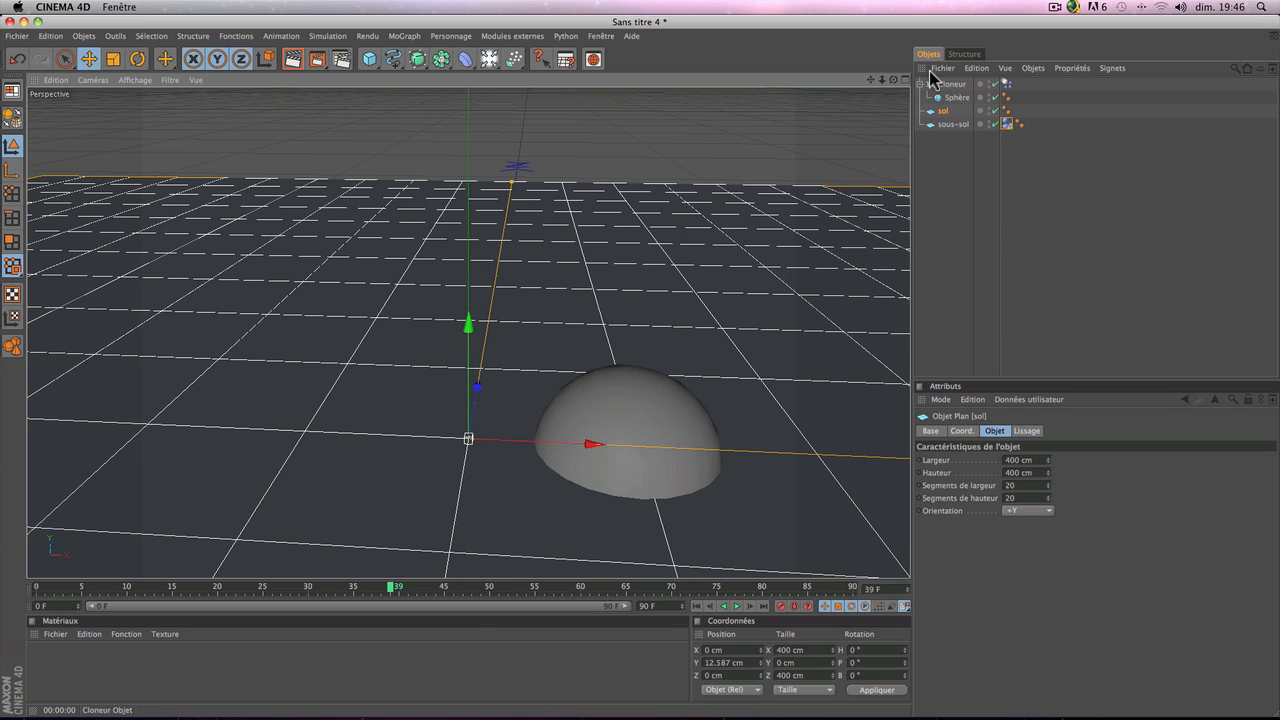
{"action": "left_click_drag", "start_coordinate": [896, 88], "coordinate": [891, 143]}
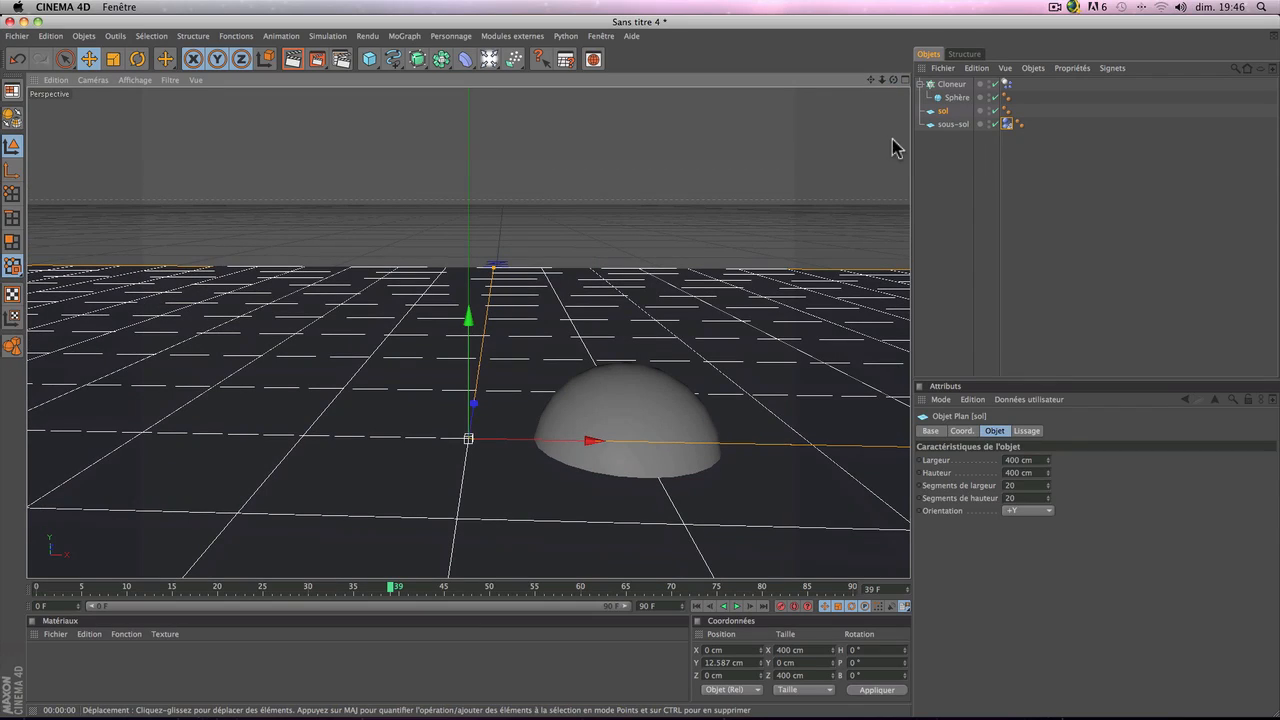
{"action": "left_click", "coordinate": [697, 606]}
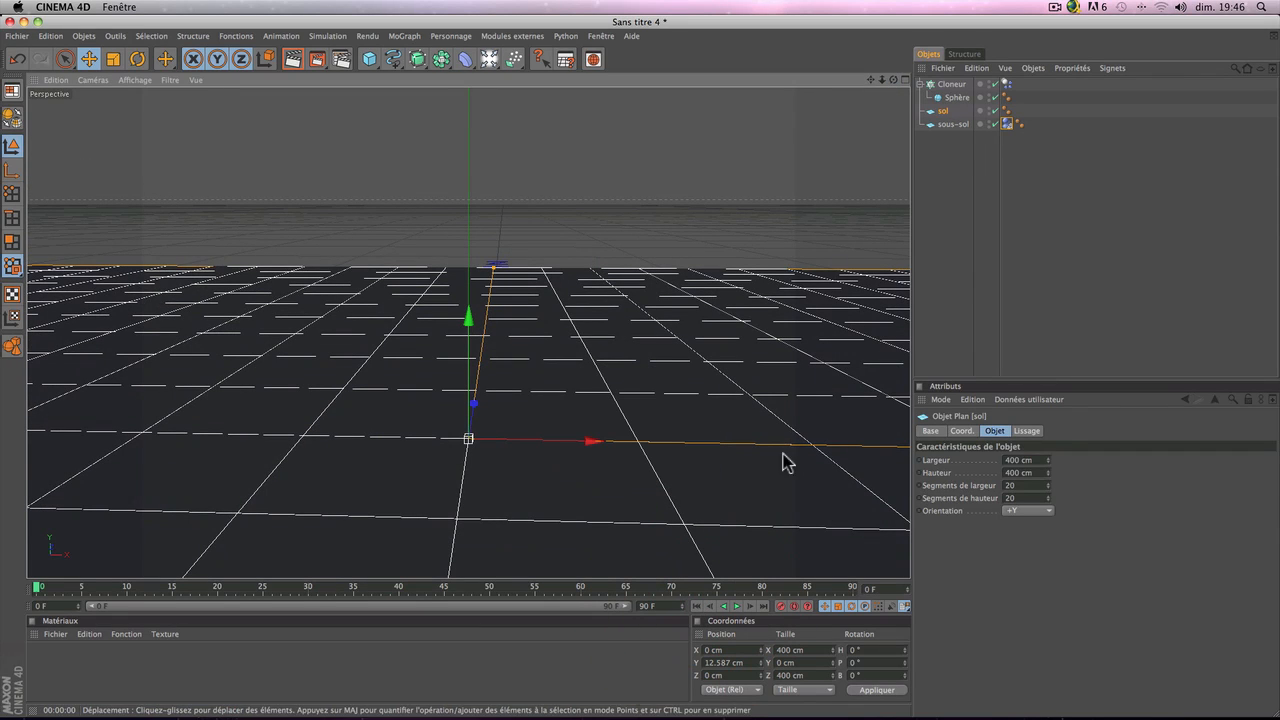
Step: Assign a Tissu (cloth) property to the sol plane and set its Gravité force to 0
{"action": "right_click", "coordinate": [941, 114]}
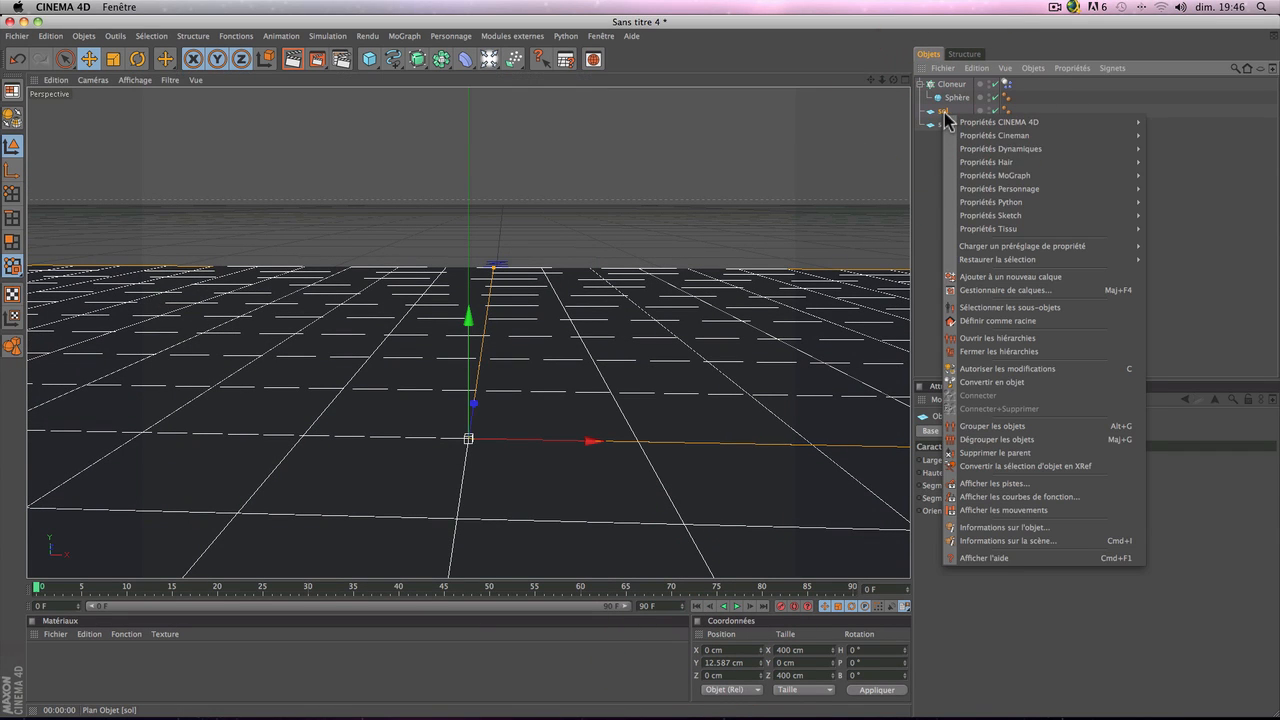
{"action": "mouse_move", "coordinate": [1063, 233]}
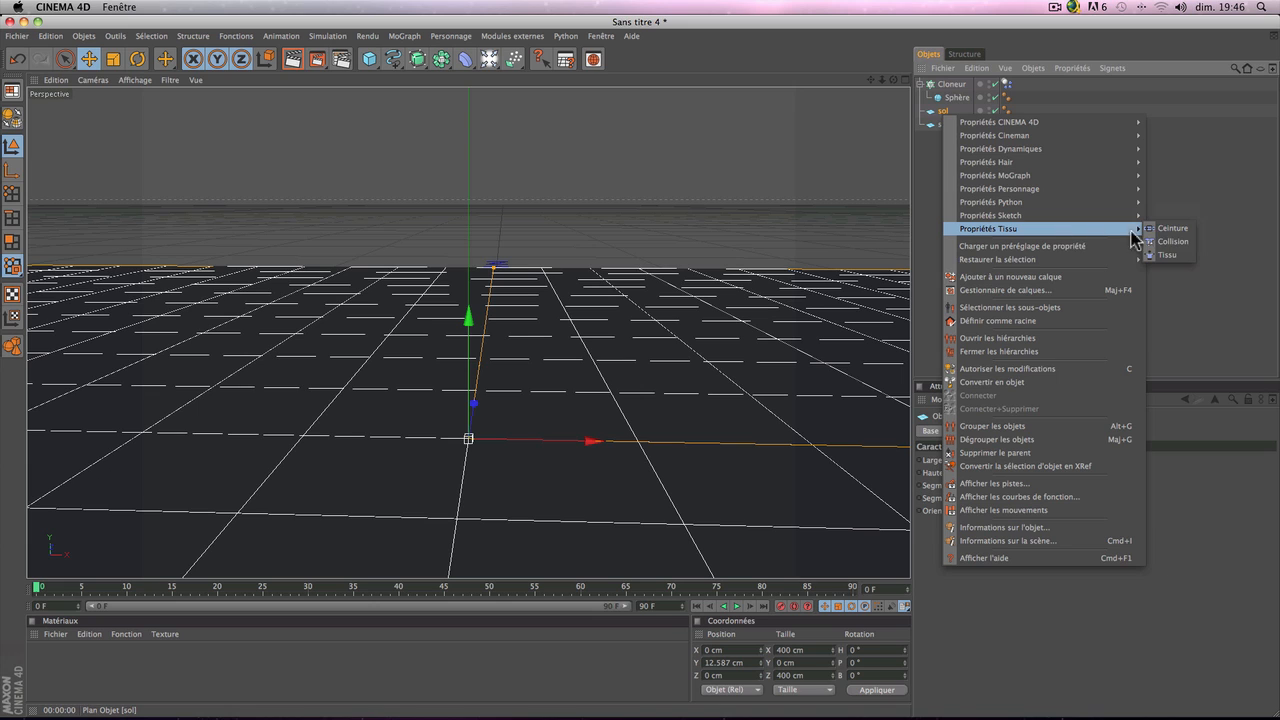
{"action": "left_click", "coordinate": [1160, 255]}
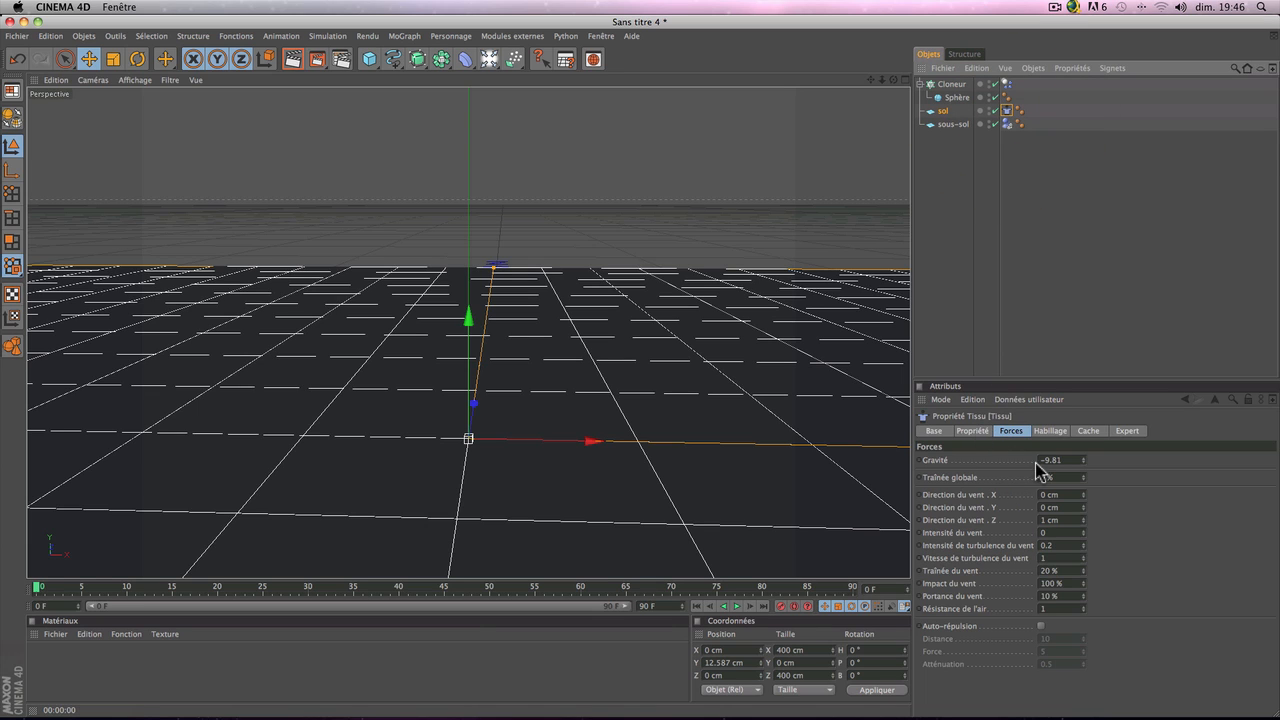
{"action": "left_click", "coordinate": [1069, 460]}
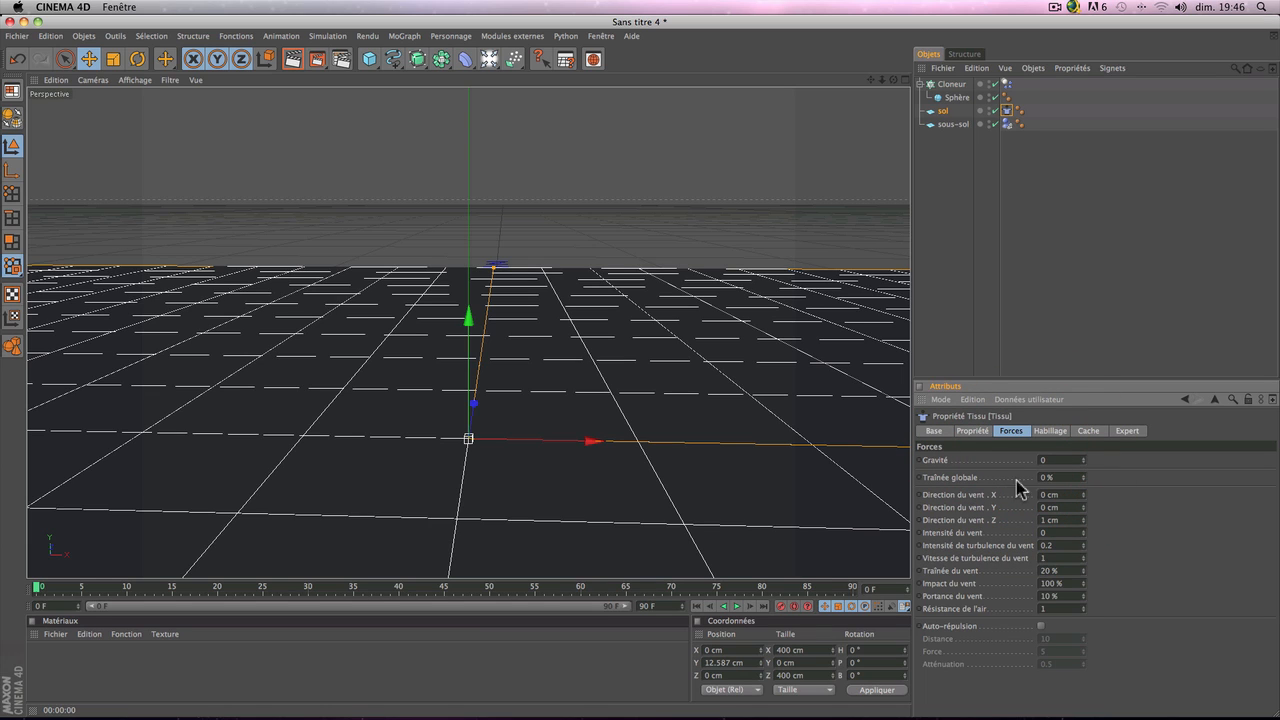
Step: Set Rigidité, Flexion and Elasticité to 0 % in the sol plane's Tissu property
{"action": "left_click", "coordinate": [1058, 478]}
{"action": "left_click", "coordinate": [977, 432]}
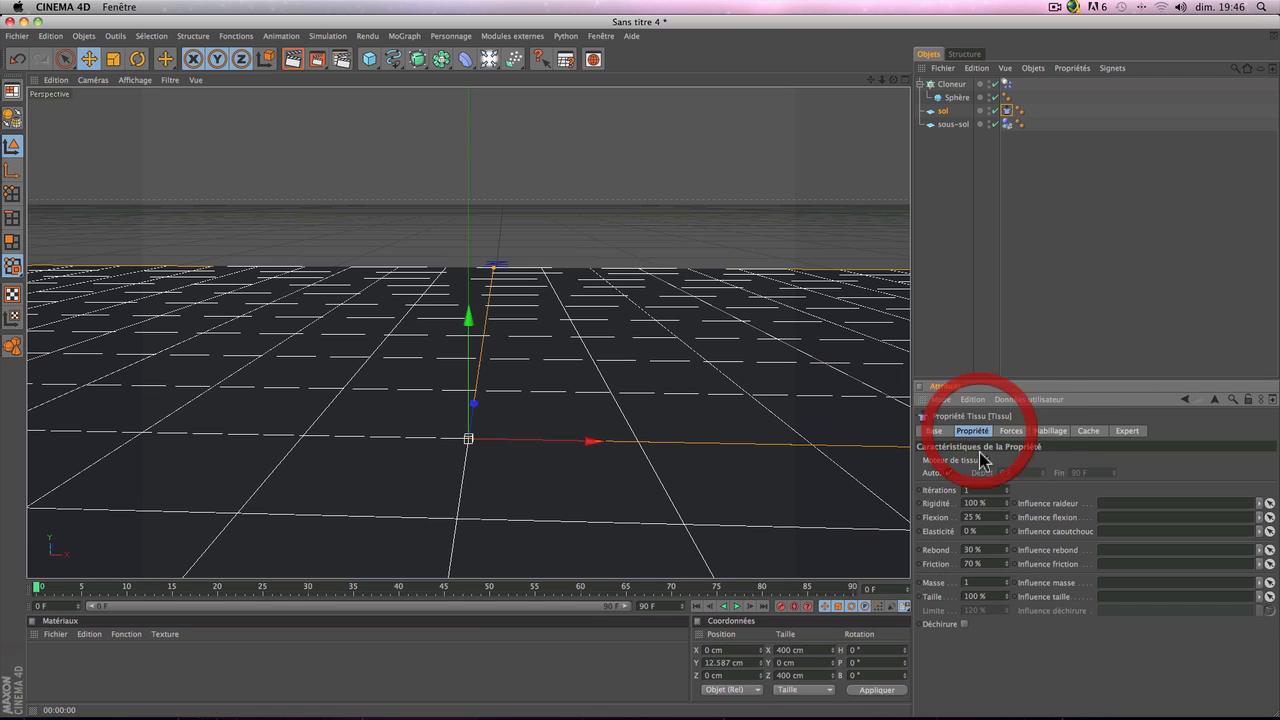
{"action": "left_click", "coordinate": [958, 503]}
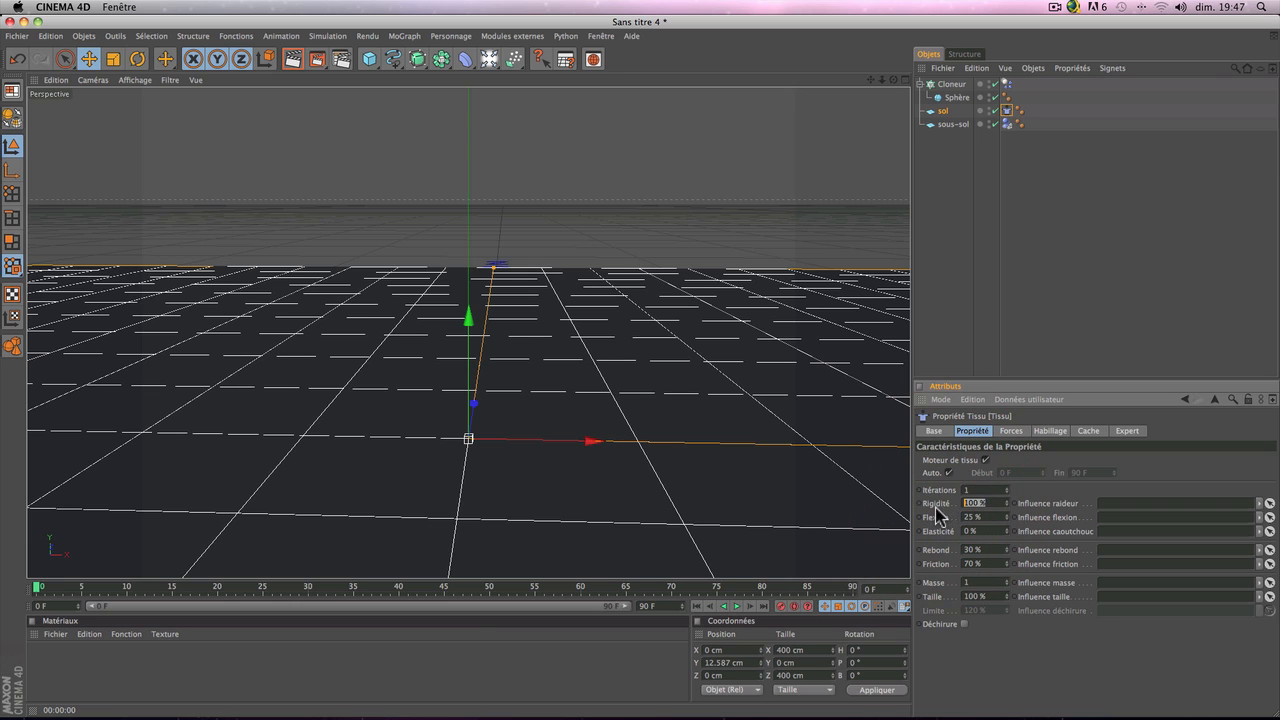
{"action": "type", "text": "0"}
{"action": "left_click", "coordinate": [980, 517]}
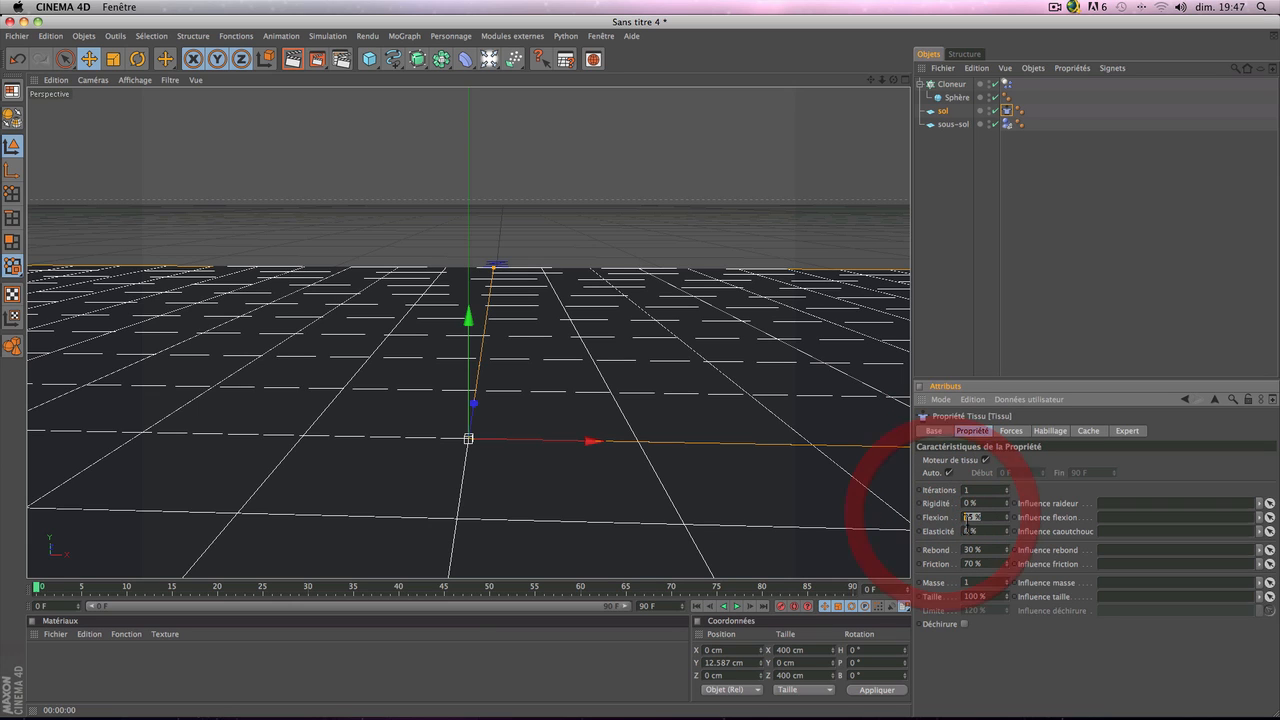
{"action": "type", "text": "0"}
{"action": "left_click", "coordinate": [975, 531]}
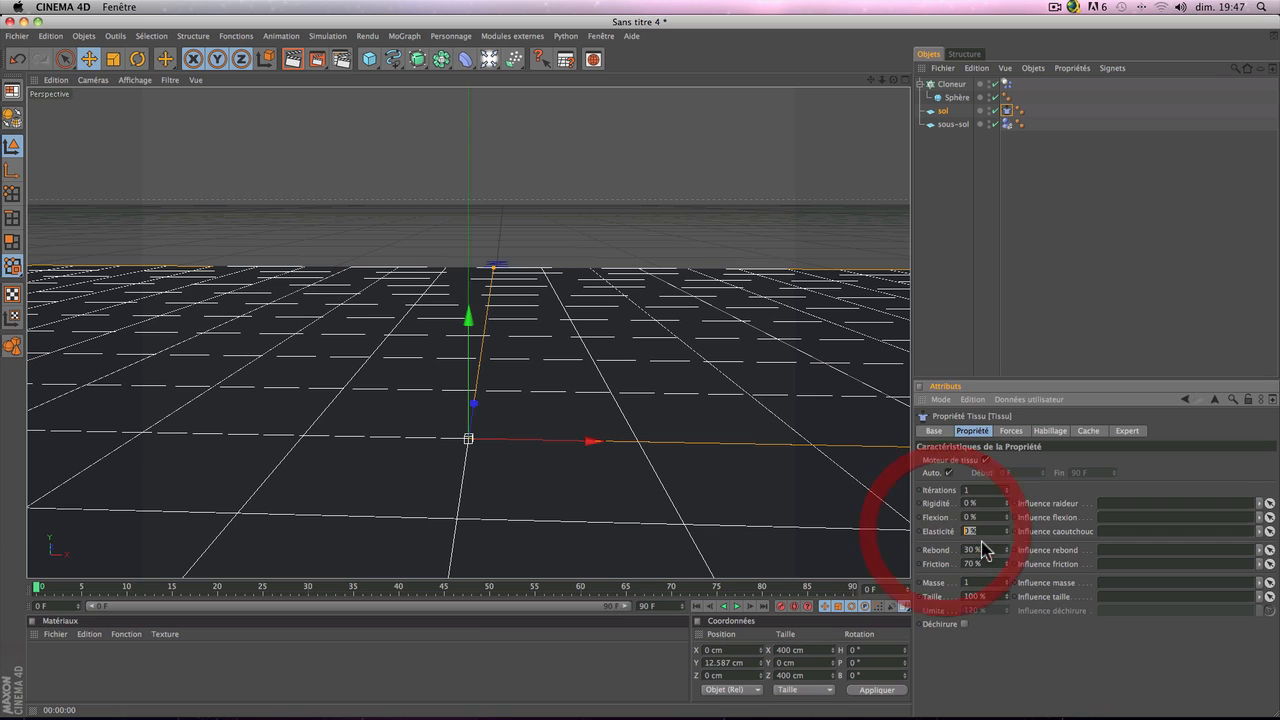
{"action": "type", "text": "0"}
Step: Set the sol cloth's Rebond and Friction to 0 % and its Taille to 1 %
{"action": "left_click", "coordinate": [986, 550]}
{"action": "type", "text": "0"}
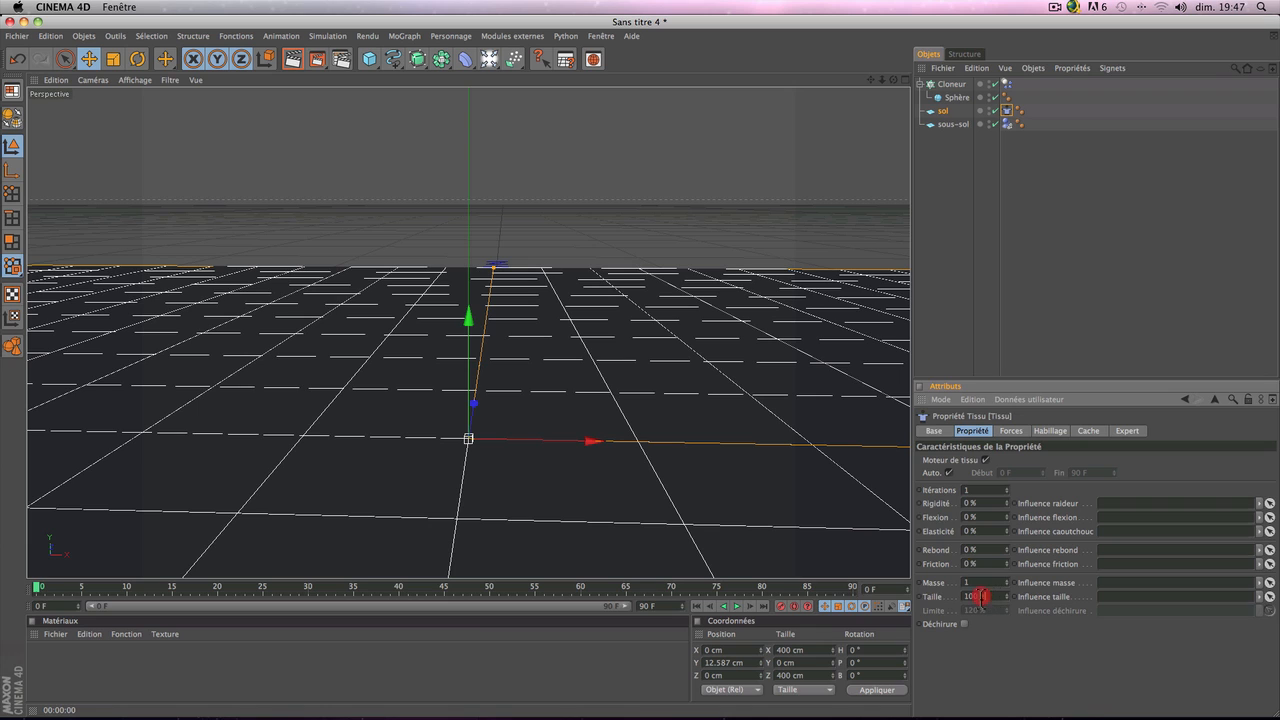
{"action": "type", "text": "1"}
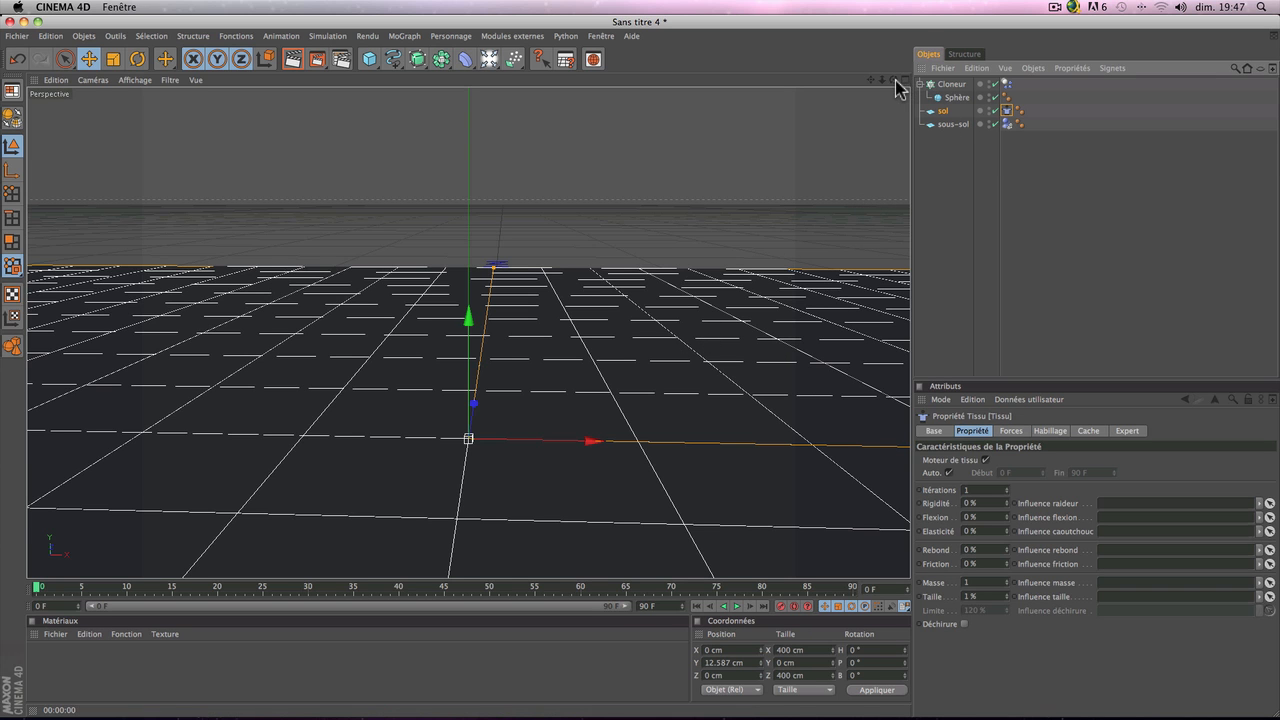
Step: Add a cloth Collision property to the Cloneur object
{"action": "mouse_move", "coordinate": [894, 79]}
{"action": "left_mouse_down"}
{"action": "mouse_move", "coordinate": [894, 52]}
{"action": "mouse_move", "coordinate": [894, 79]}
{"action": "left_mouse_up"}
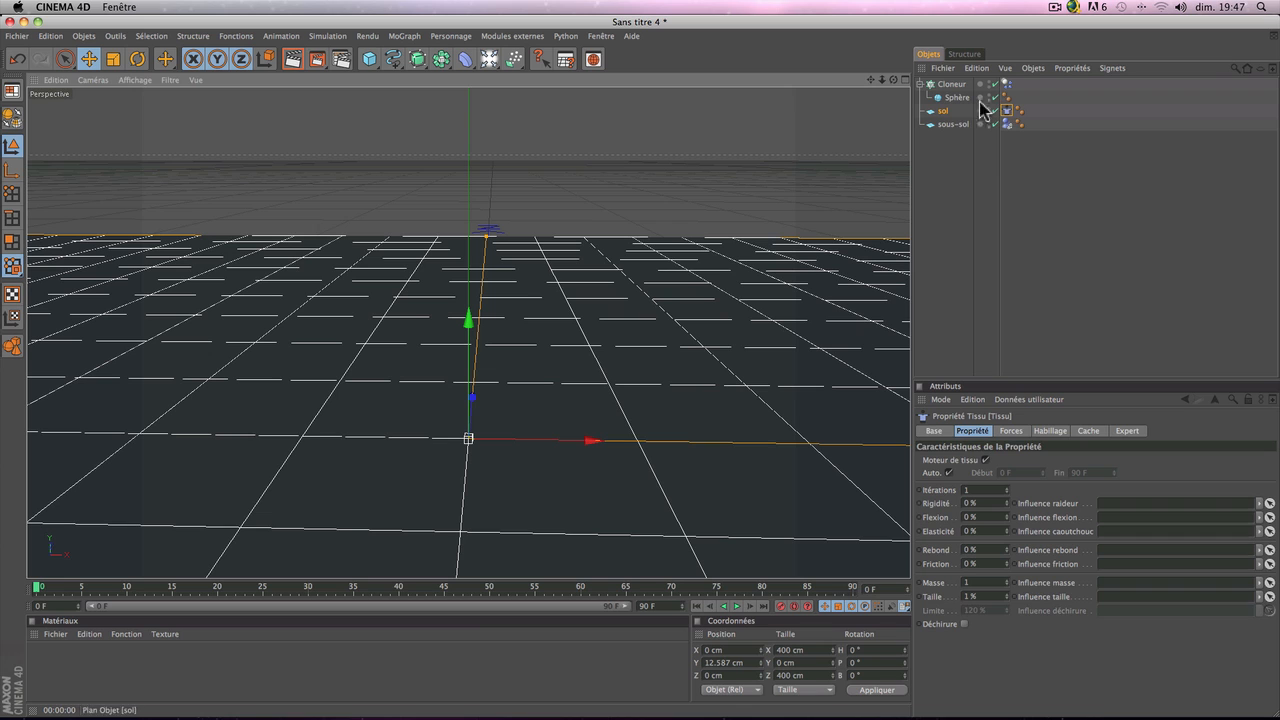
{"action": "left_click", "coordinate": [953, 86]}
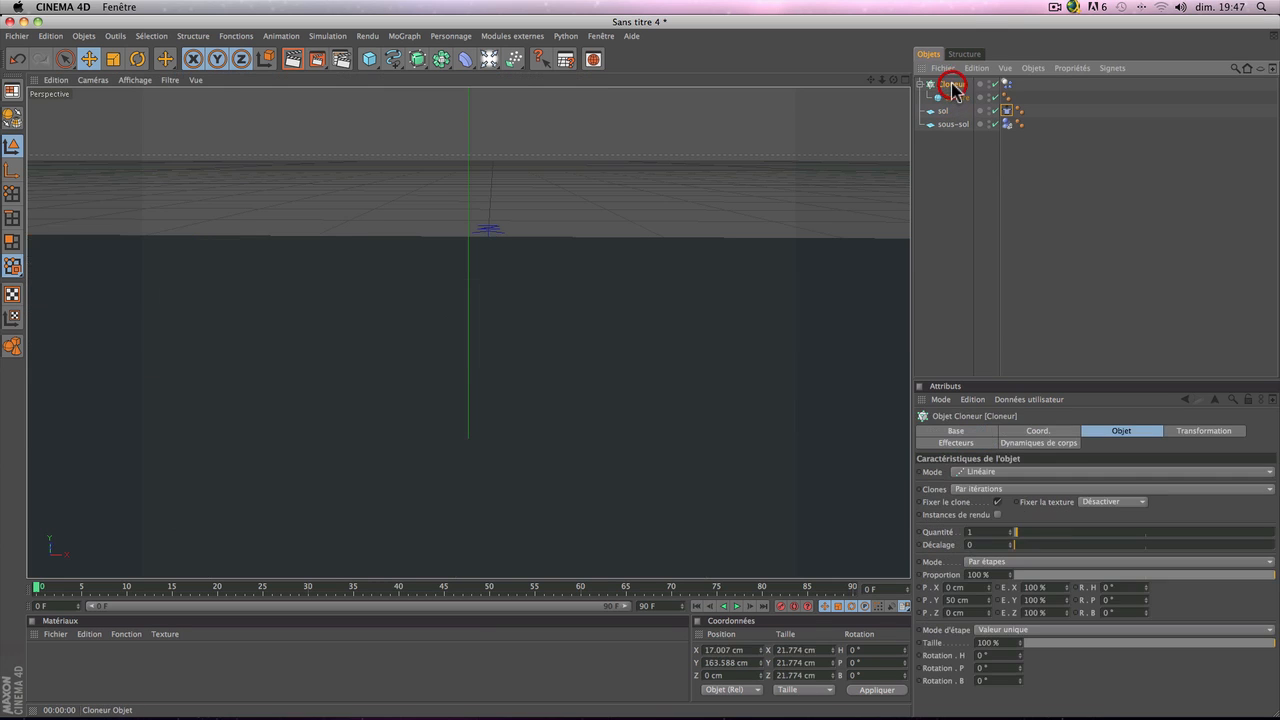
{"action": "right_click", "coordinate": [953, 86]}
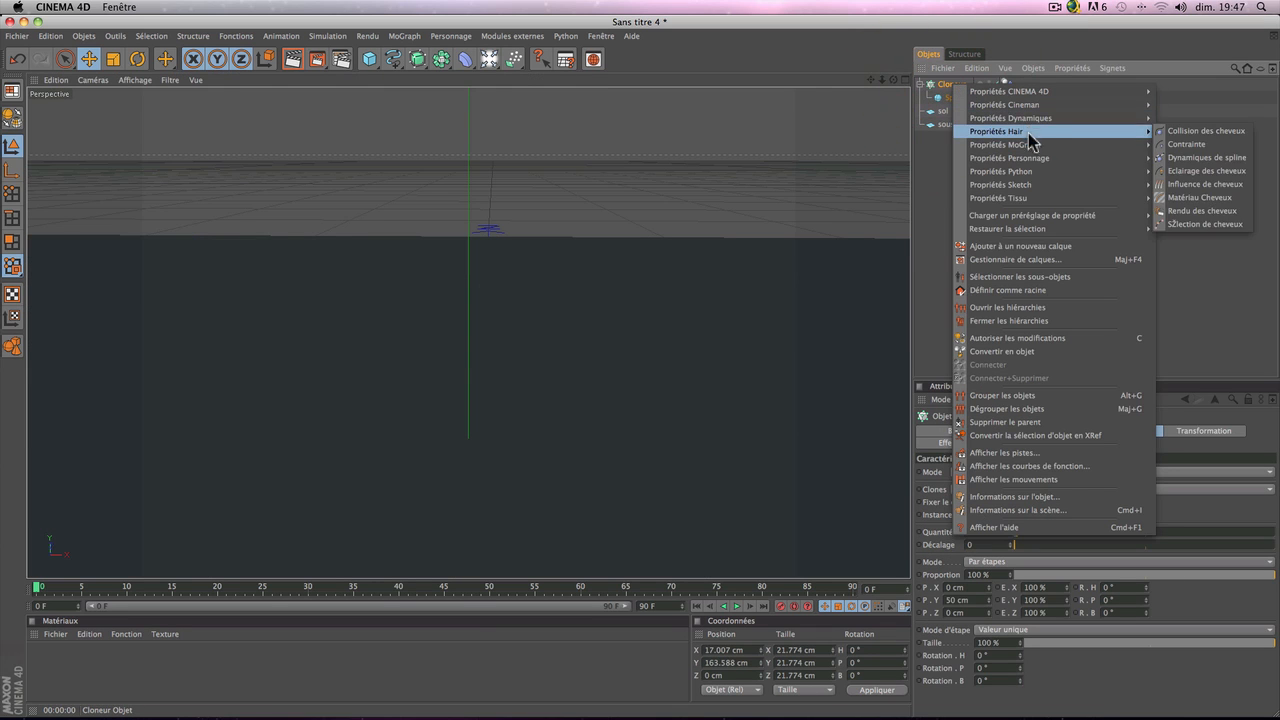
{"action": "mouse_move", "coordinate": [1028, 198]}
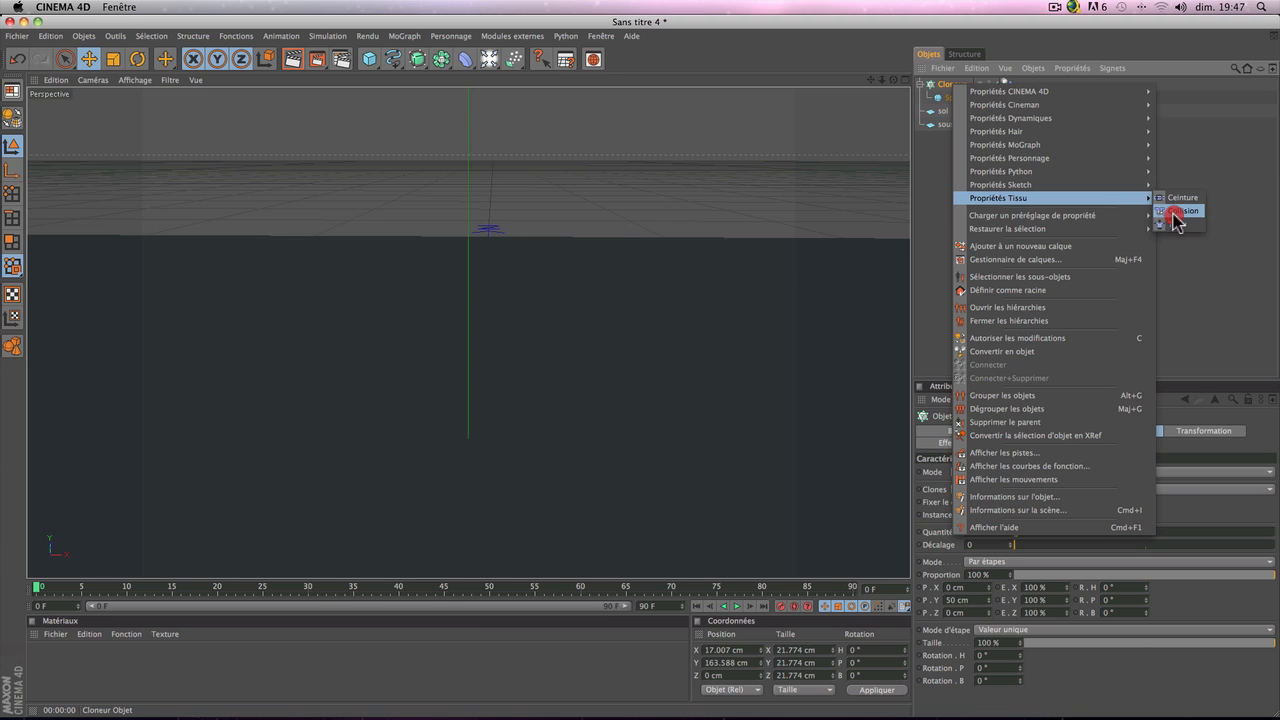
{"action": "left_click", "coordinate": [1174, 213]}
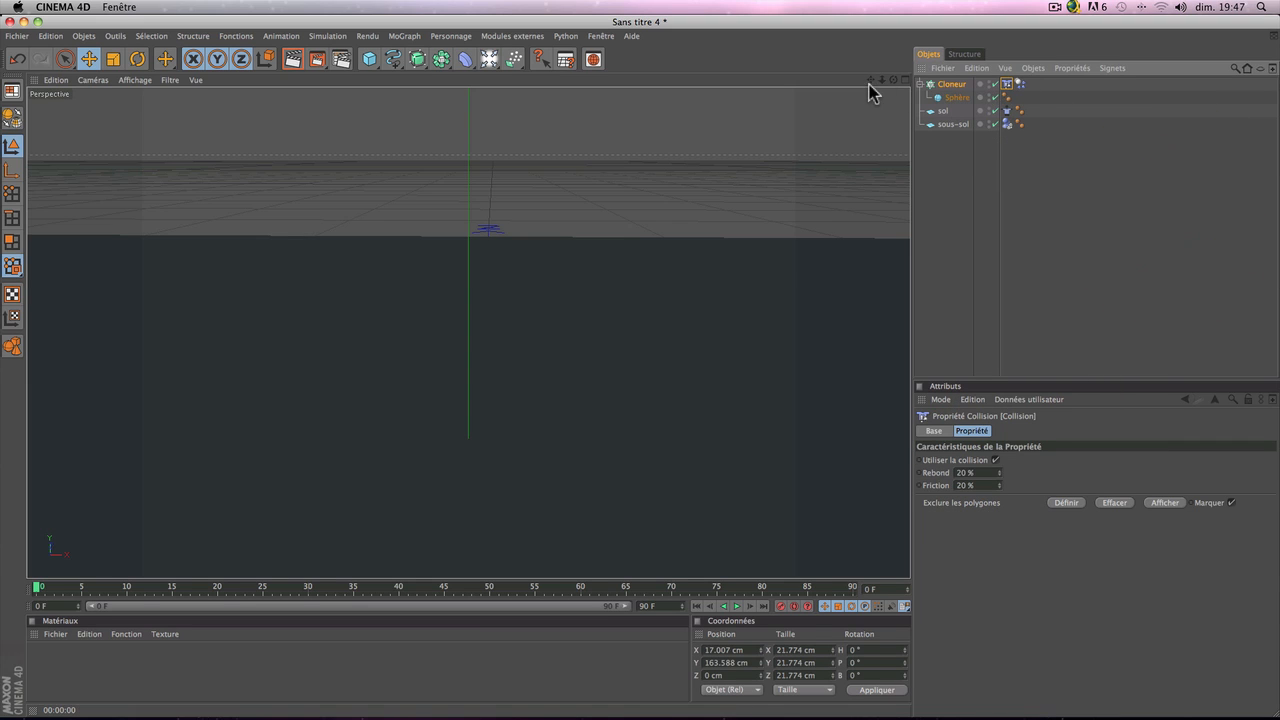
Step: Add a cloth Collision property to the sous-sol plane
{"action": "scroll", "coordinate": [840, 140], "scroll_direction": "down", "scroll_amount": 15}
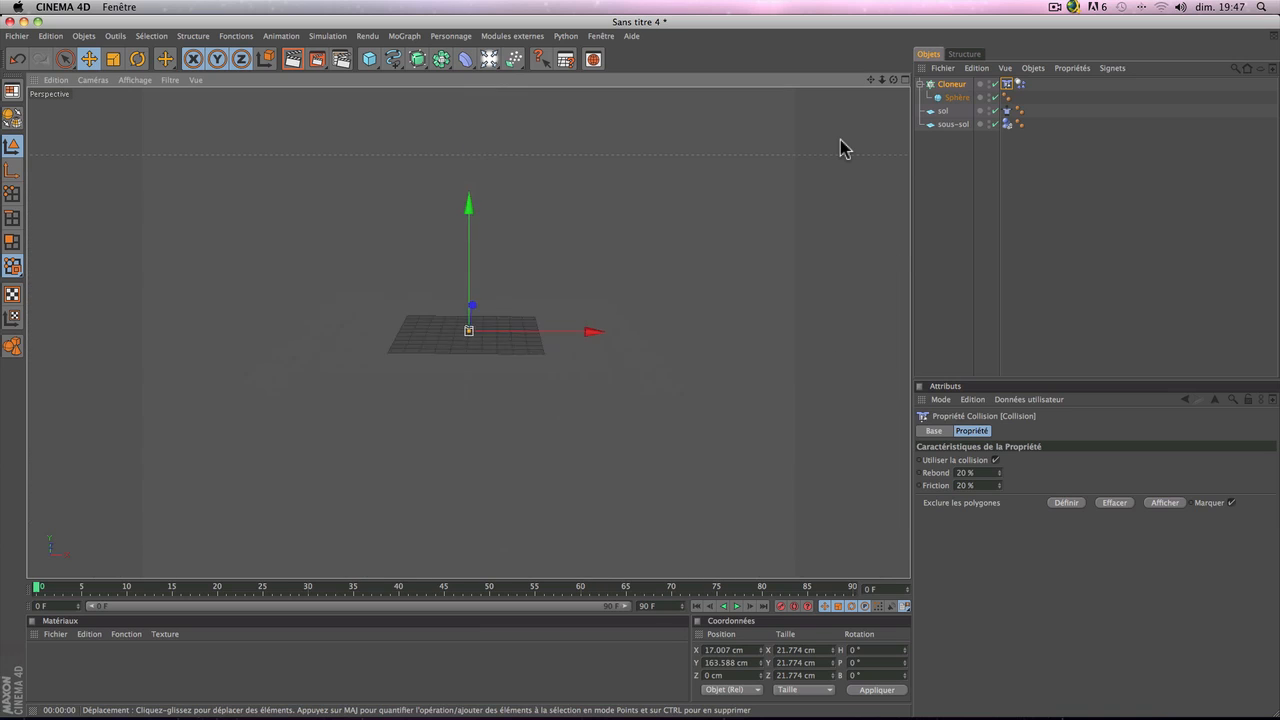
{"action": "scroll", "coordinate": [840, 140], "scroll_direction": "up", "scroll_amount": 10}
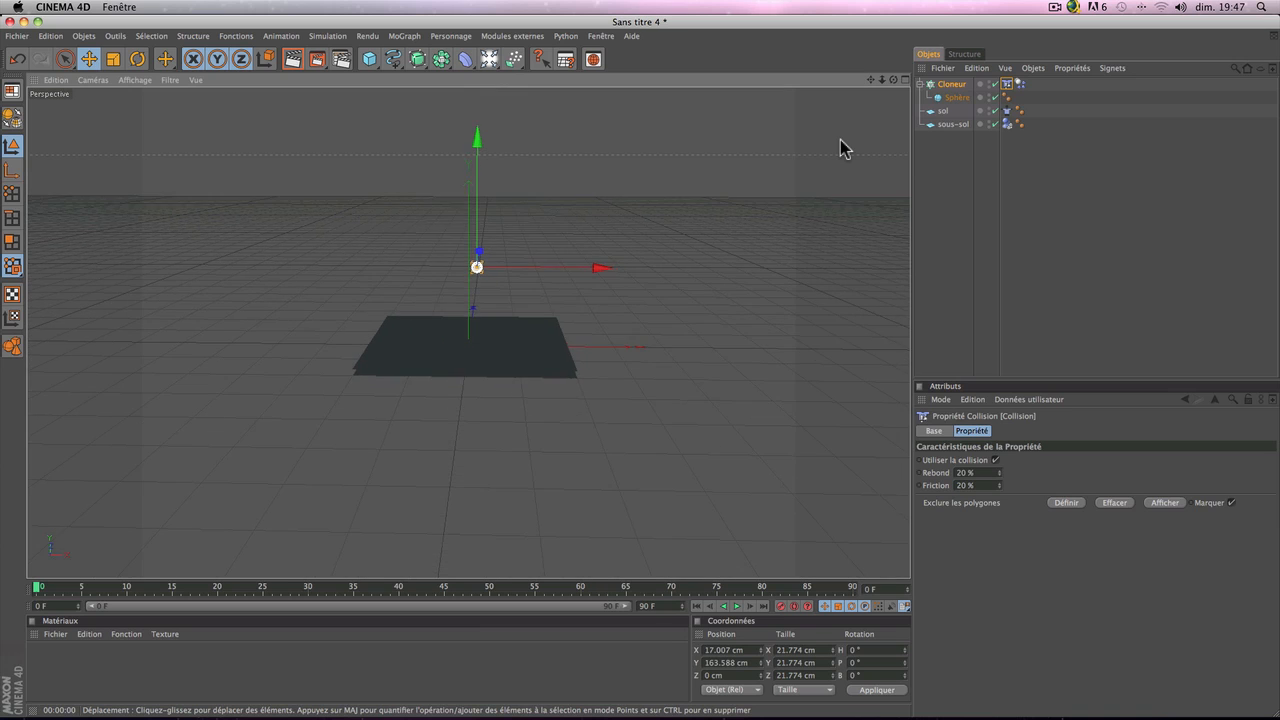
{"action": "scroll", "coordinate": [840, 147], "scroll_direction": "up", "scroll_amount": 3}
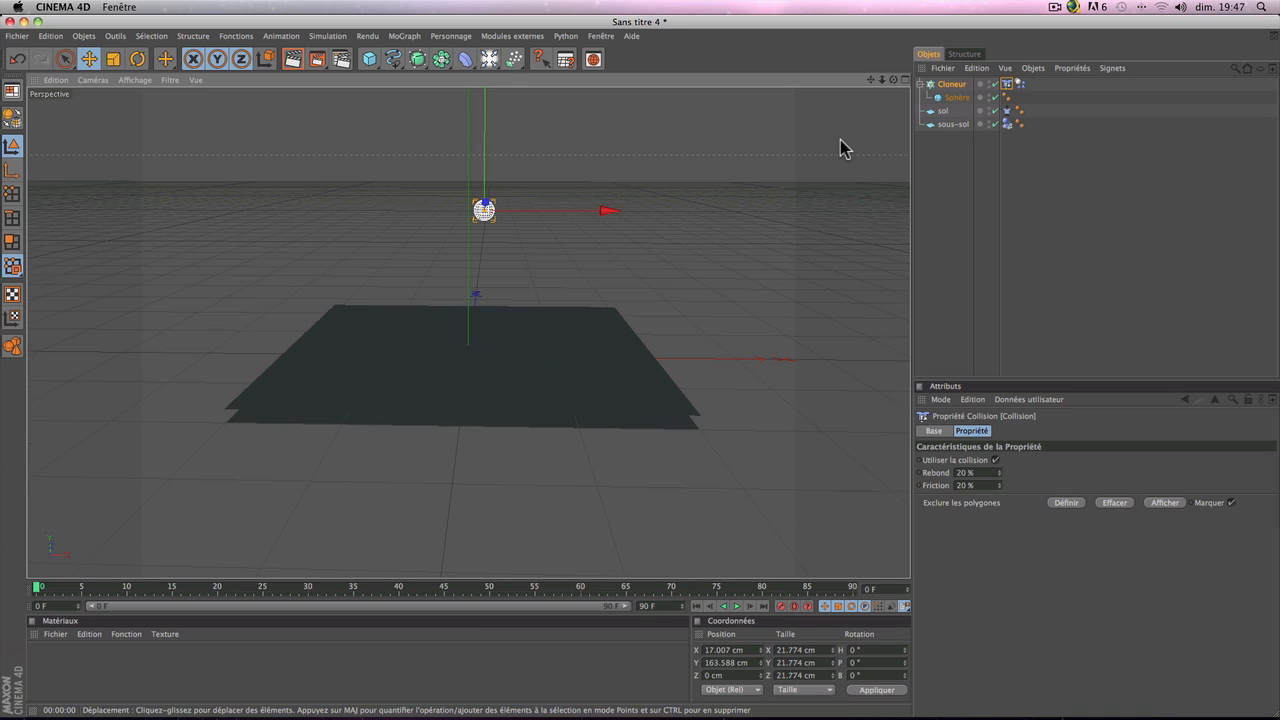
{"action": "left_click", "coordinate": [953, 125]}
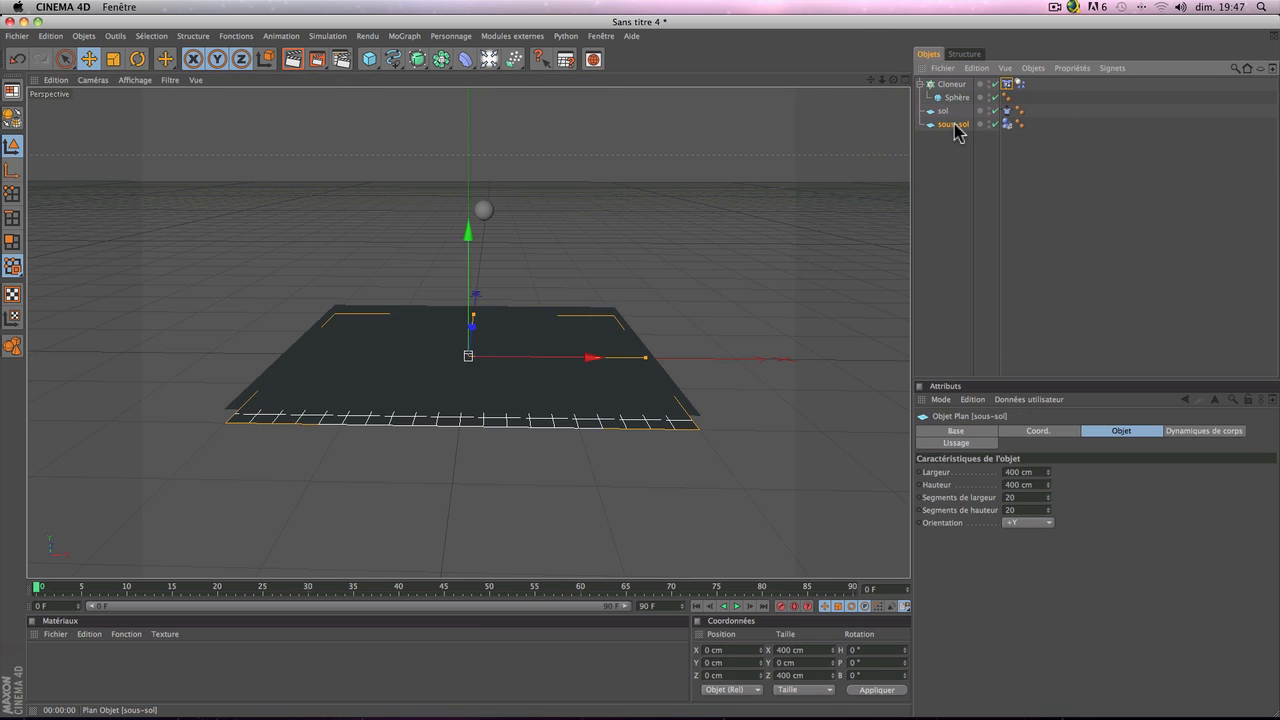
{"action": "right_click", "coordinate": [954, 125]}
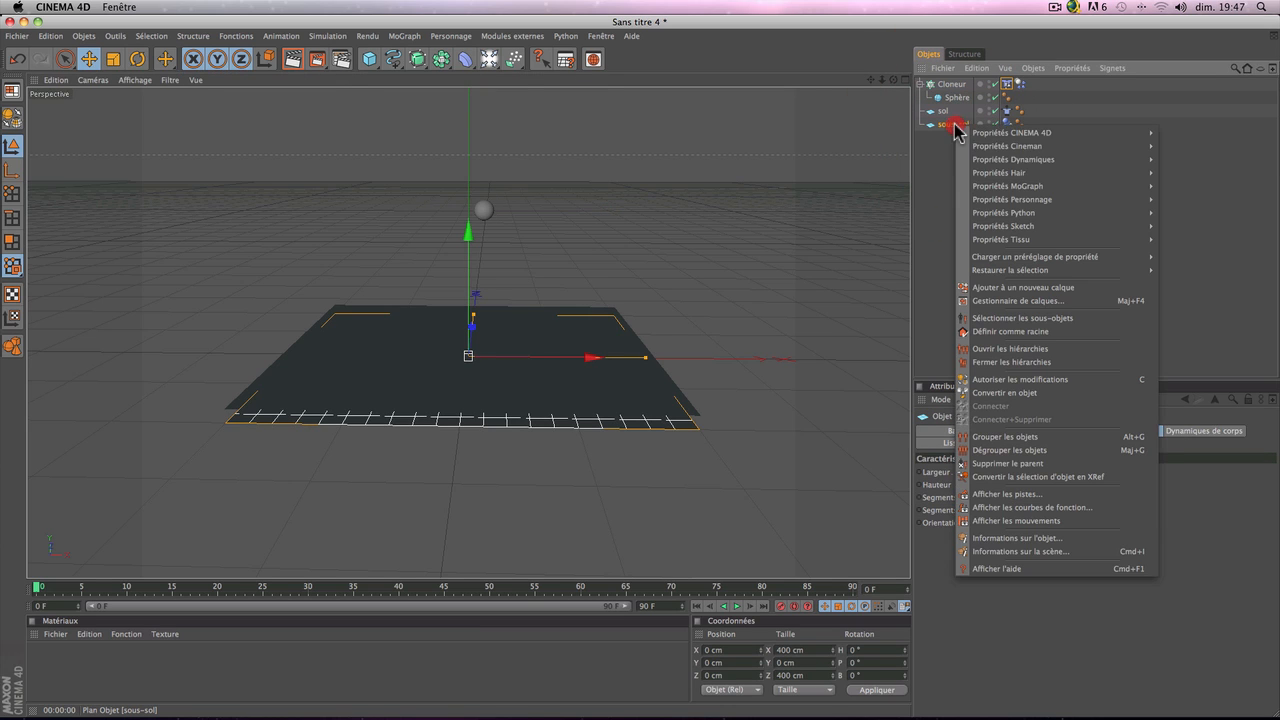
{"action": "mouse_move", "coordinate": [1041, 243]}
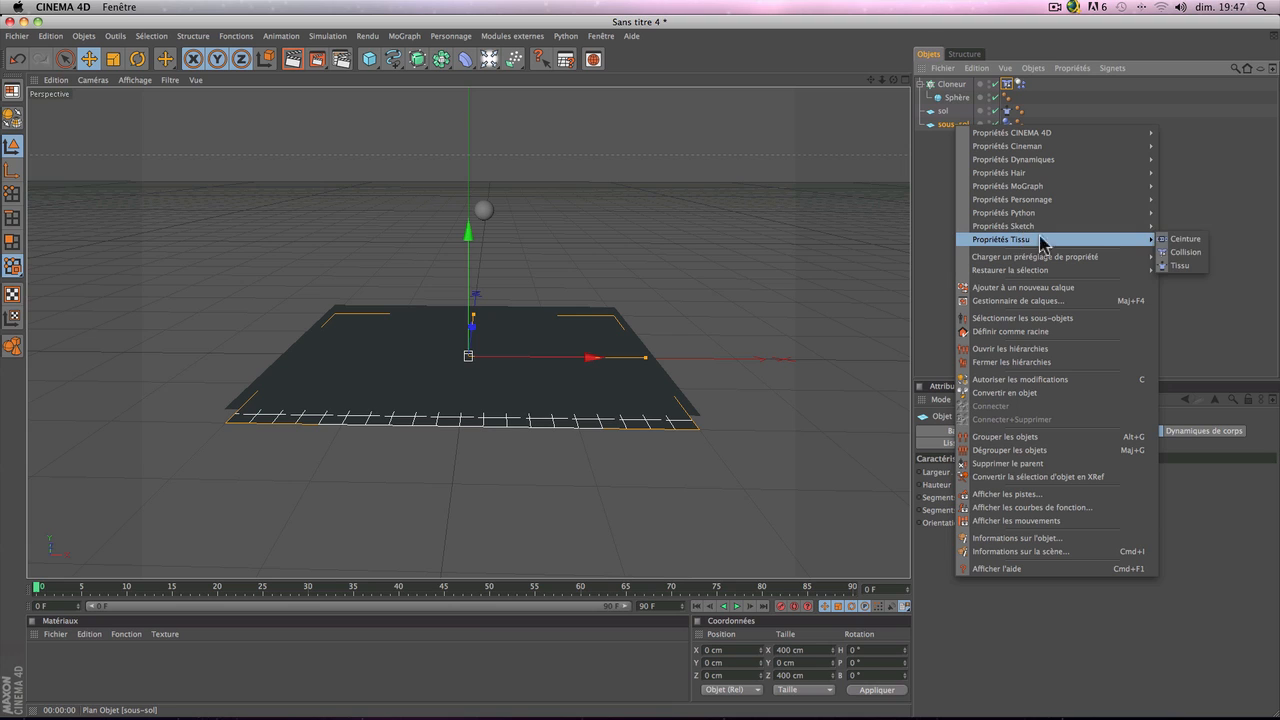
{"action": "left_click", "coordinate": [1176, 253]}
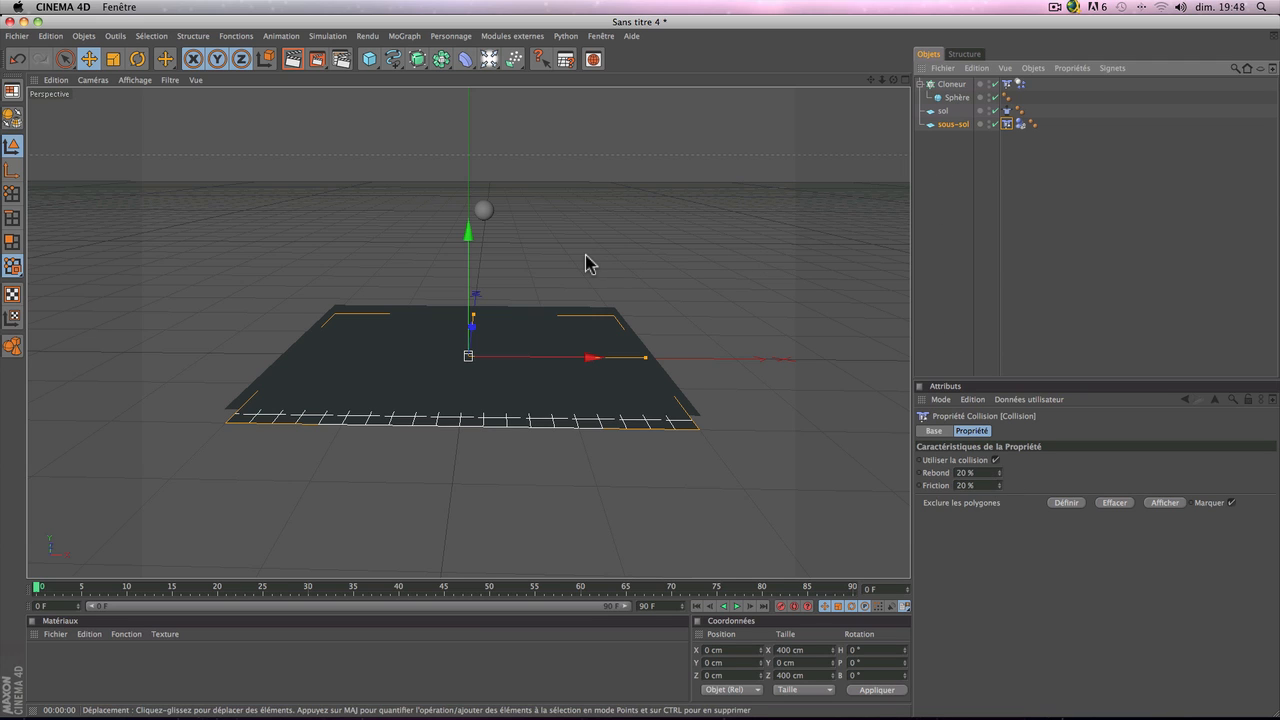
Step: Play the simulation twice, examine up close how the sphere meets the sol cloth, and return to frame 0
{"action": "scroll", "coordinate": [587, 263], "scroll_direction": "up", "scroll_amount": 5}
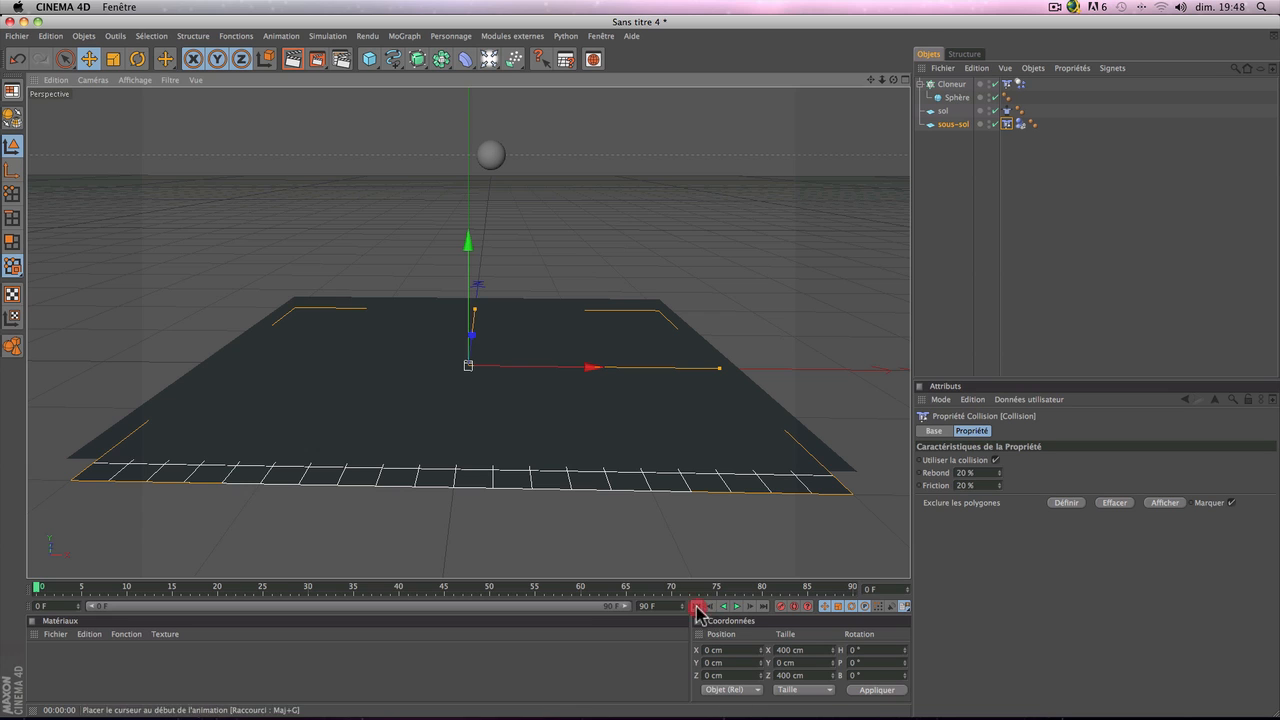
{"action": "left_click", "coordinate": [737, 606]}
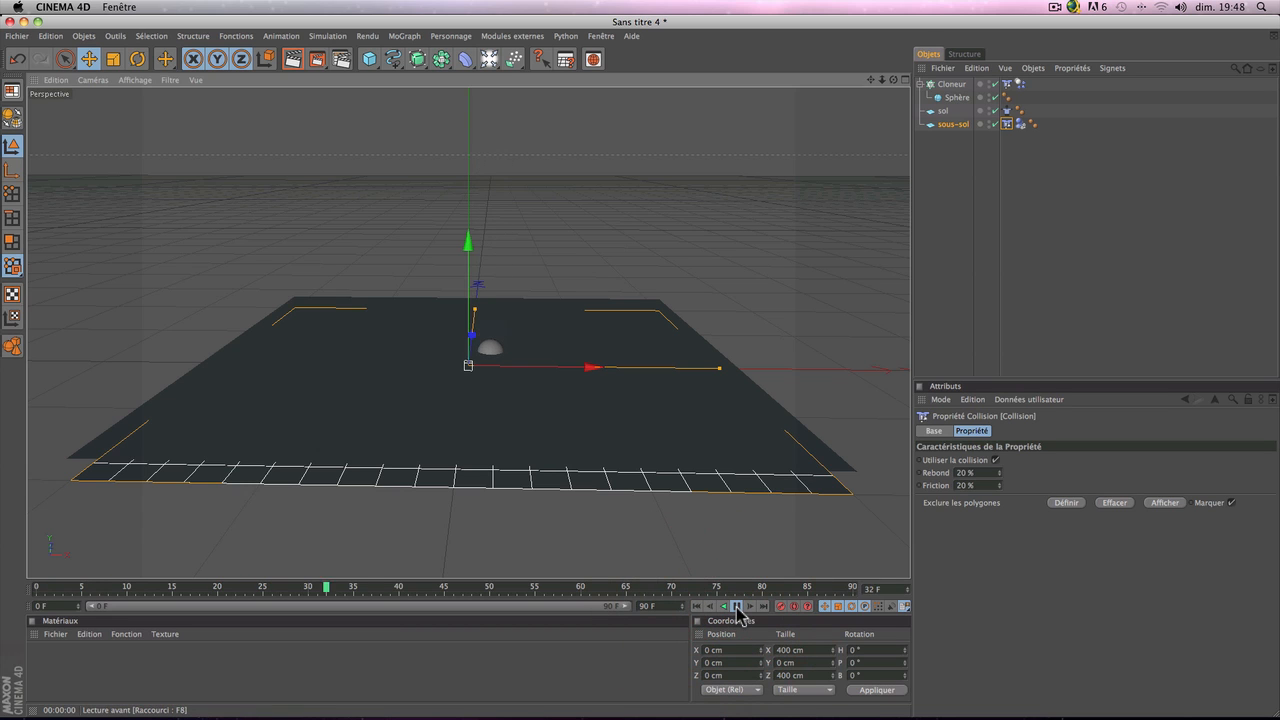
{"action": "left_click", "coordinate": [737, 606]}
{"action": "scroll", "coordinate": [703, 458], "scroll_direction": "up", "scroll_amount": 10}
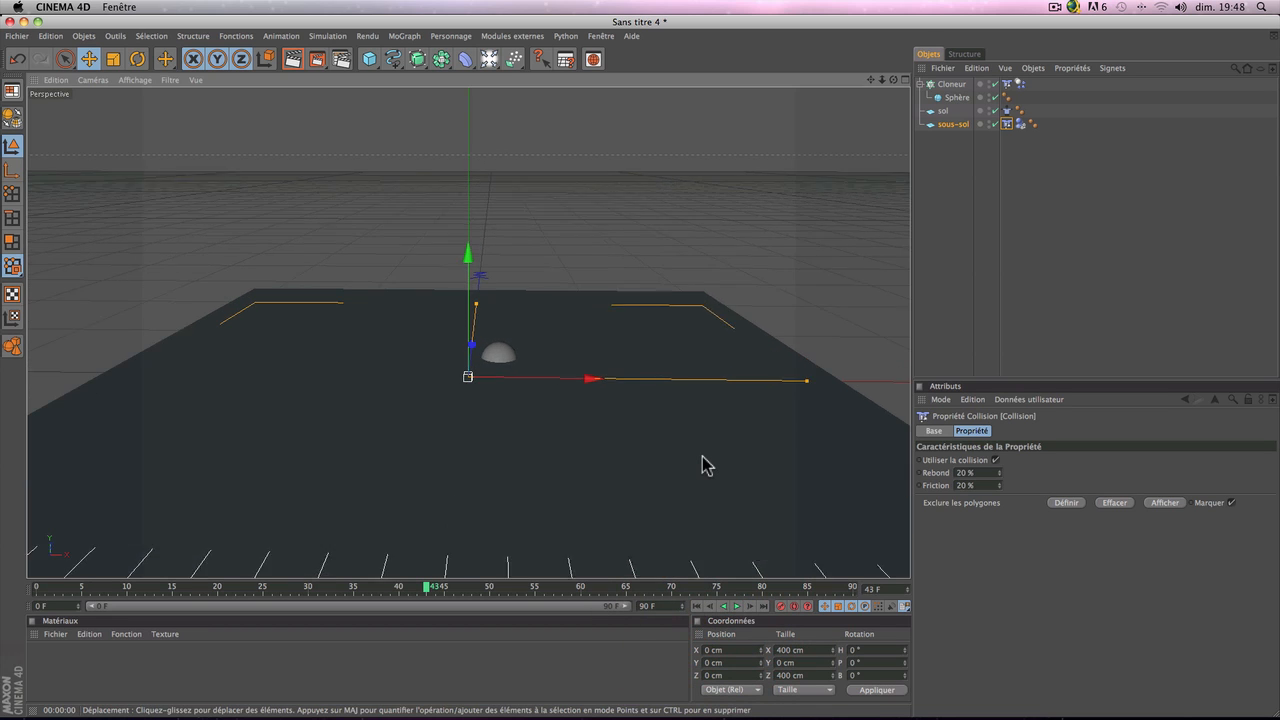
{"action": "scroll", "coordinate": [701, 456], "scroll_direction": "down", "scroll_amount": 6}
{"action": "scroll", "coordinate": [701, 463], "scroll_direction": "up", "scroll_amount": 6}
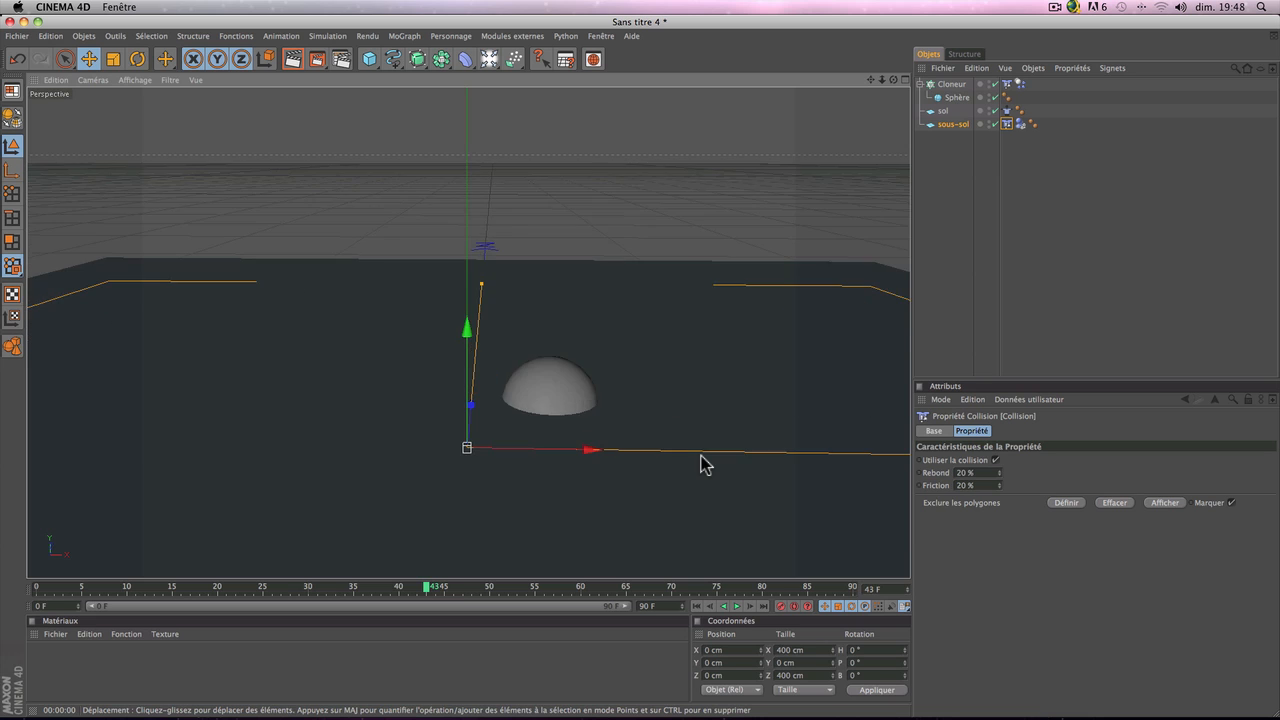
{"action": "left_click", "coordinate": [698, 606]}
{"action": "left_click", "coordinate": [737, 606]}
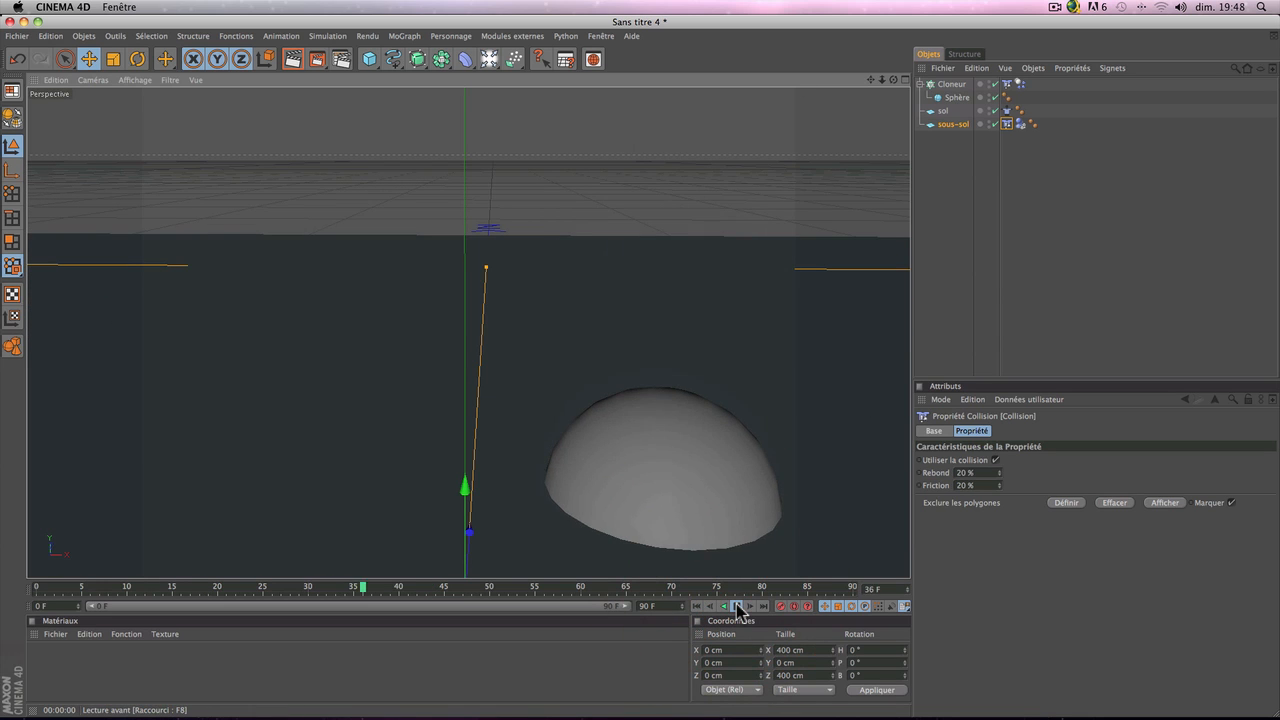
{"action": "left_click", "coordinate": [737, 606]}
{"action": "left_click", "coordinate": [697, 606]}
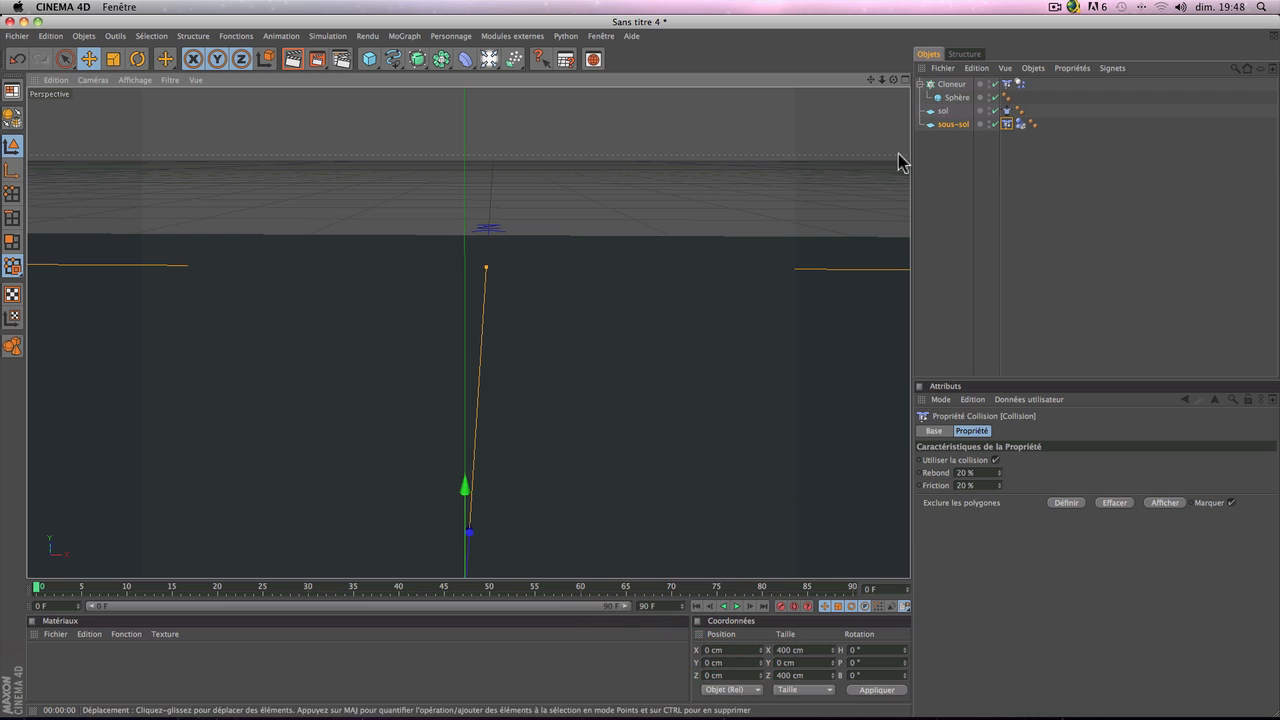
Step: Convert the sol plane, the sous-sol plane and the Sphère into editable polygon objects
{"action": "left_click", "coordinate": [941, 111]}
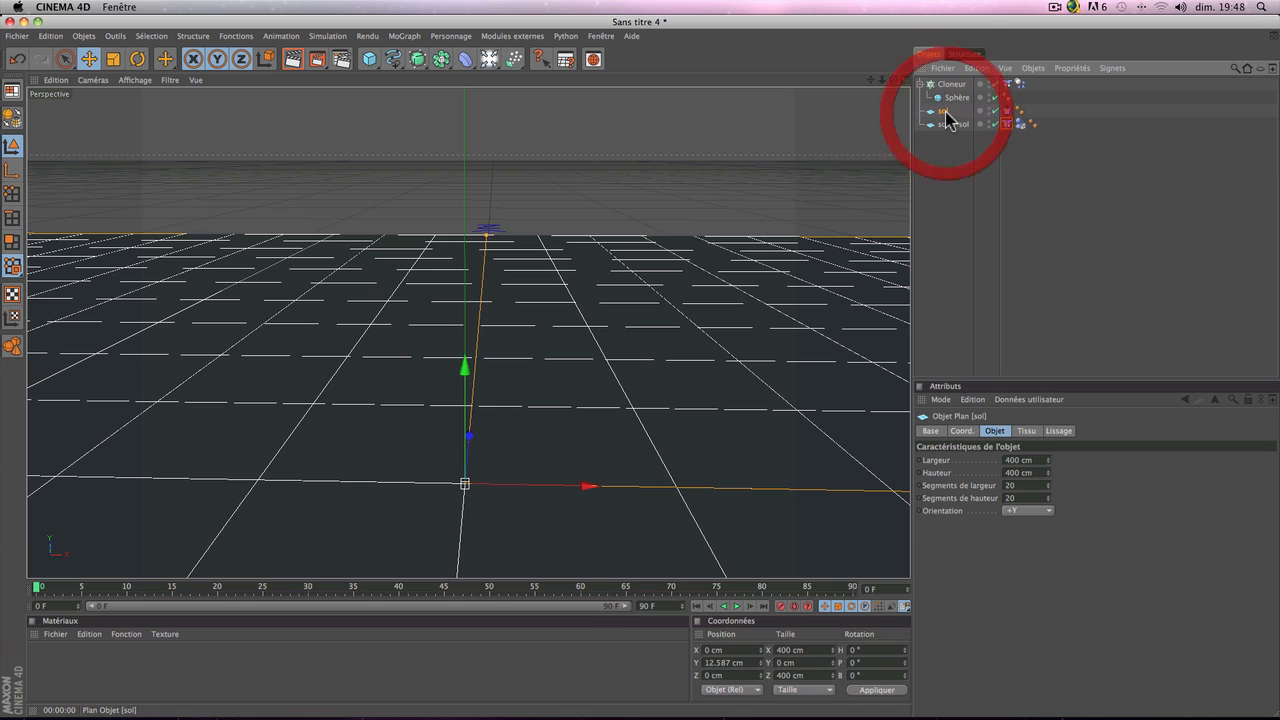
{"action": "left_click", "coordinate": [13, 118]}
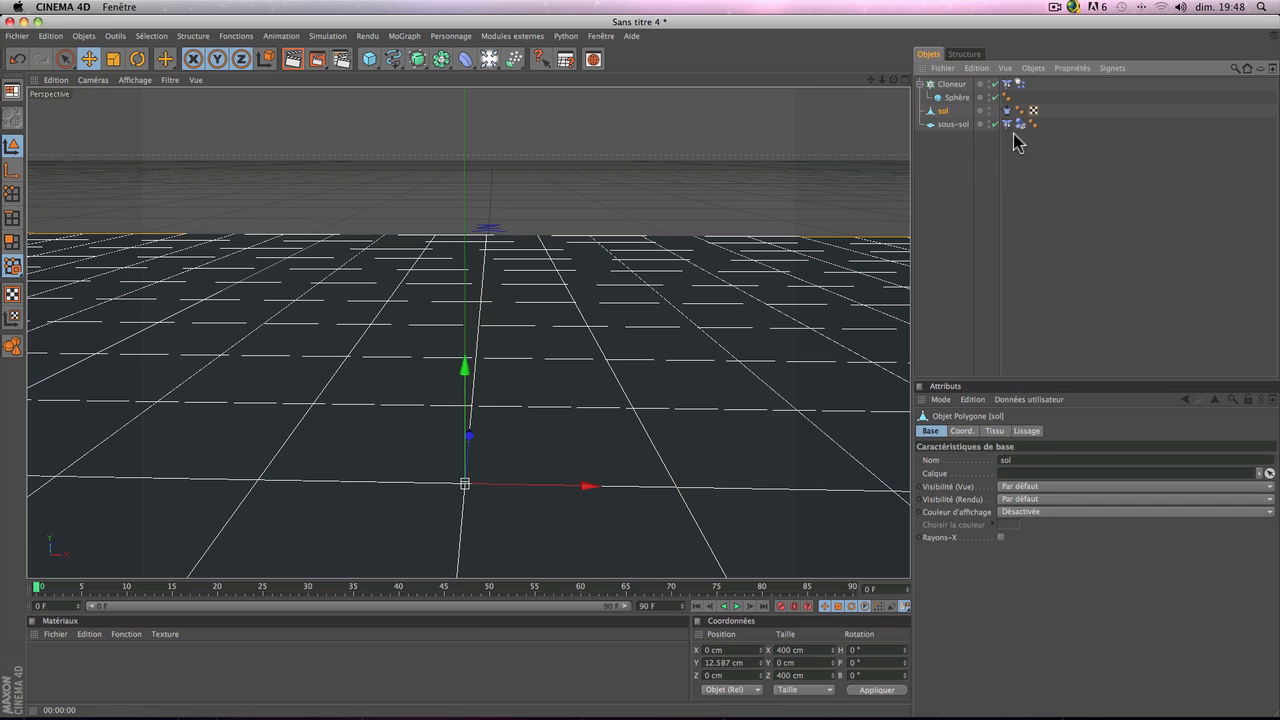
{"action": "left_click", "coordinate": [952, 124]}
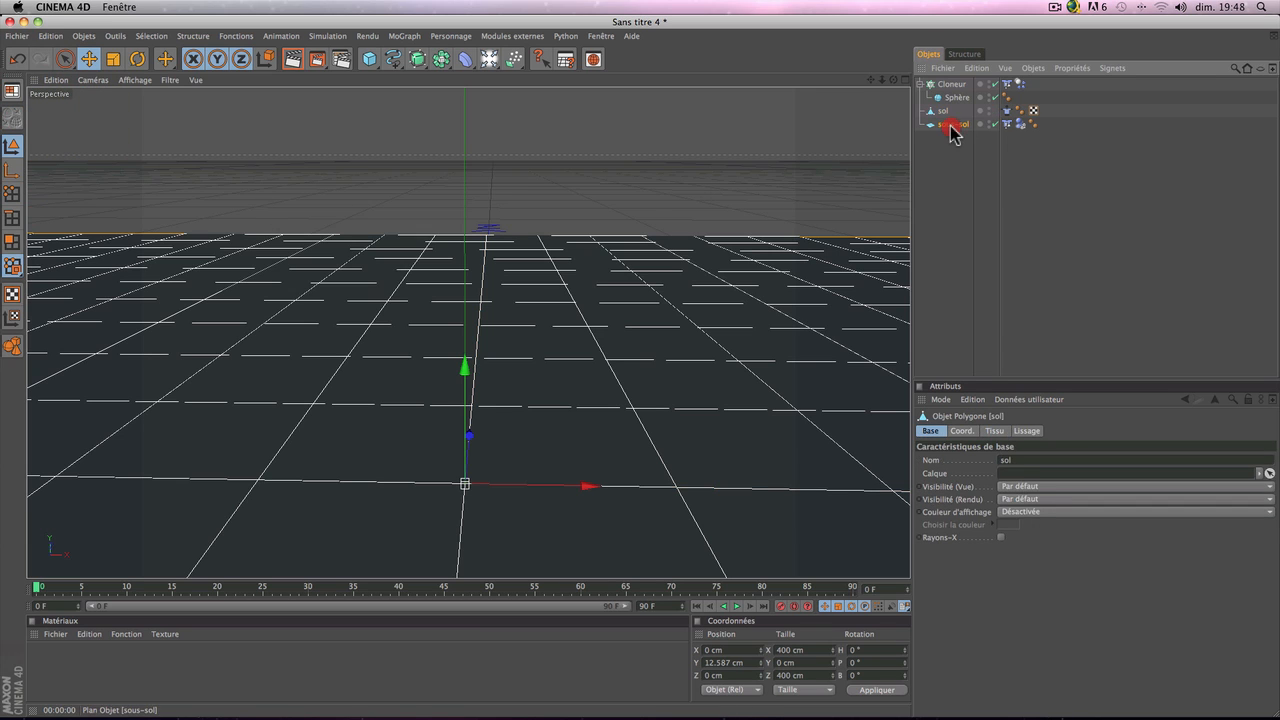
{"action": "left_click", "coordinate": [13, 118]}
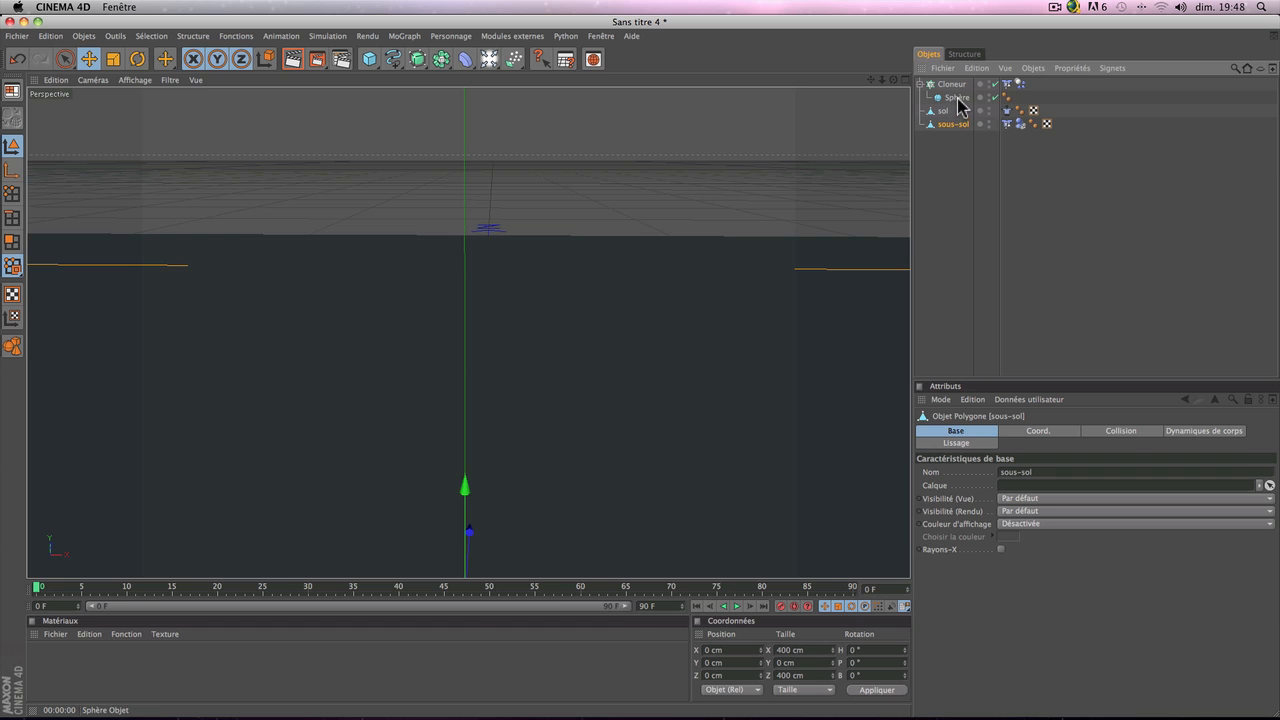
{"action": "left_click", "coordinate": [956, 97]}
{"action": "left_click", "coordinate": [13, 118]}
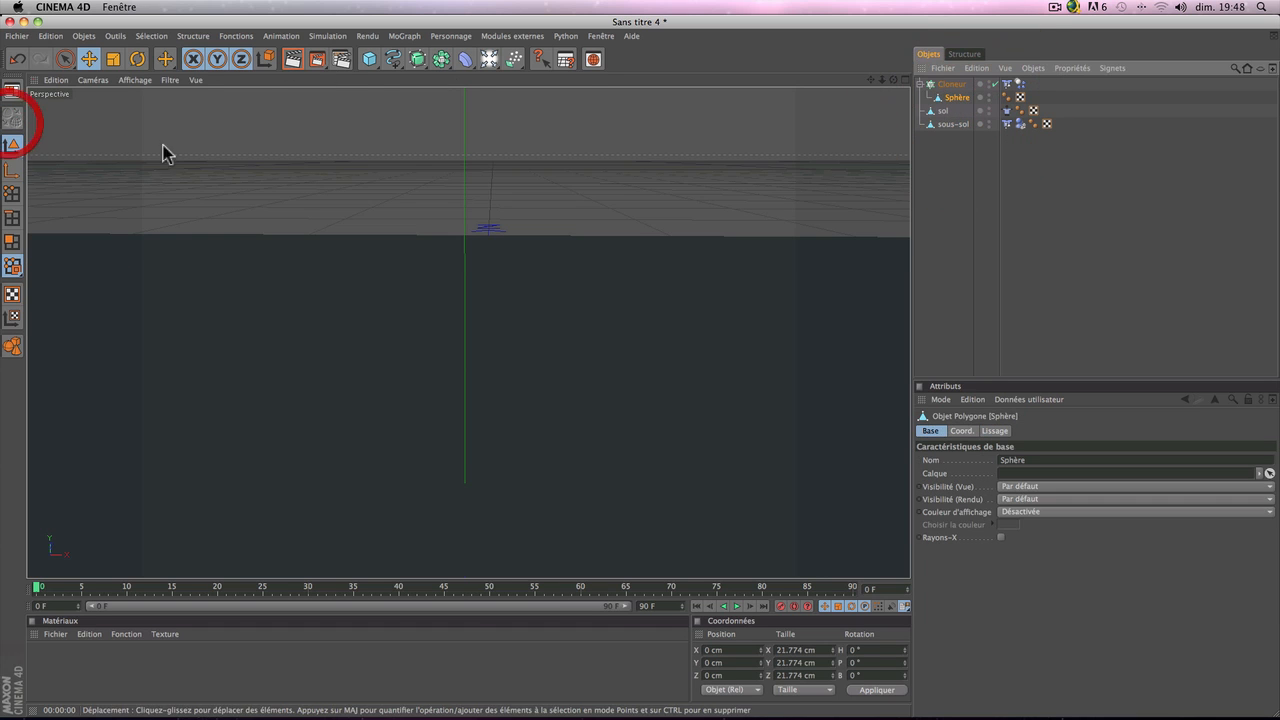
Step: Replay the simulation, pause it at frame 45, and select sol to examine how its mesh deforms around the sphere
{"action": "left_click", "coordinate": [698, 606]}
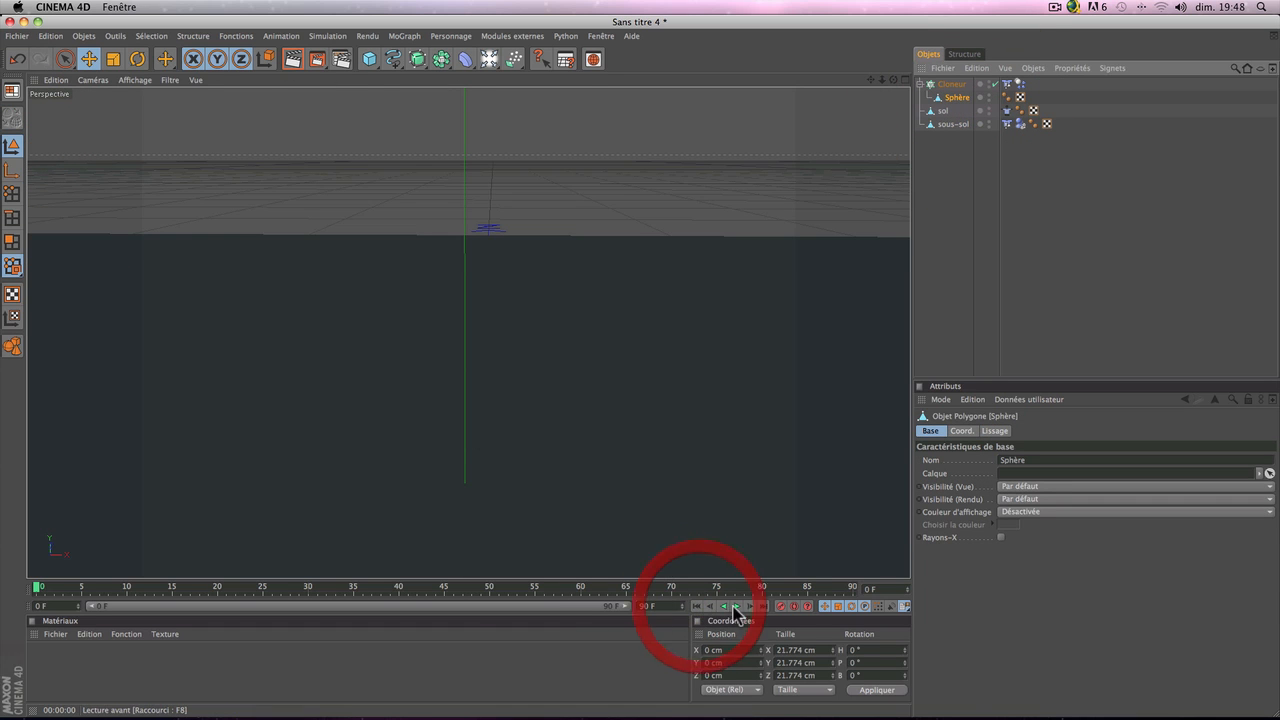
{"action": "left_click", "coordinate": [737, 606]}
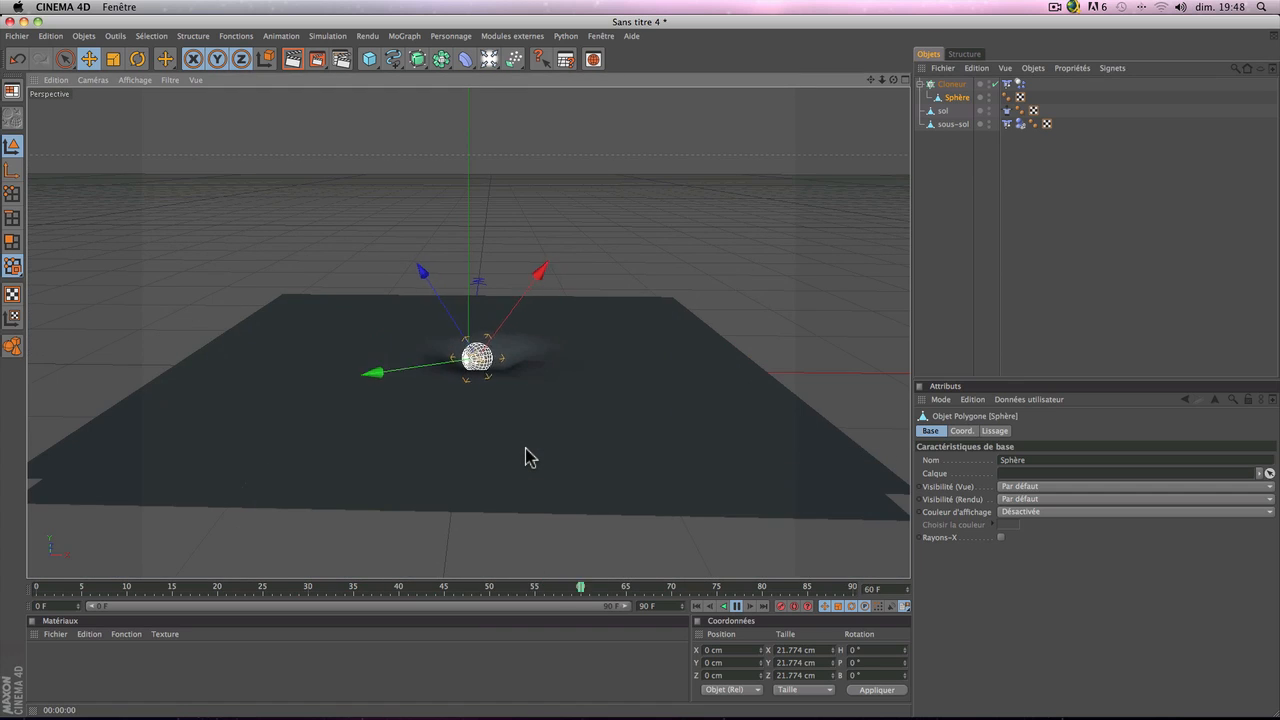
{"action": "left_click", "coordinate": [698, 607]}
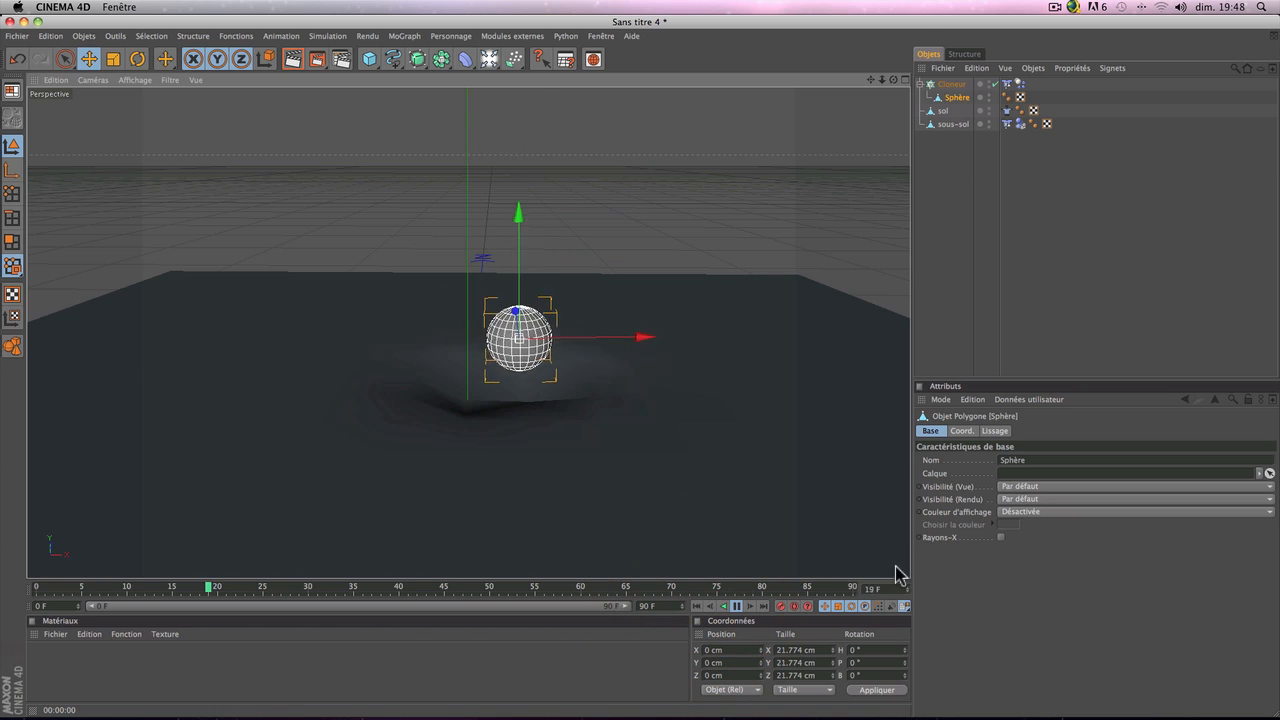
{"action": "left_click", "coordinate": [737, 606]}
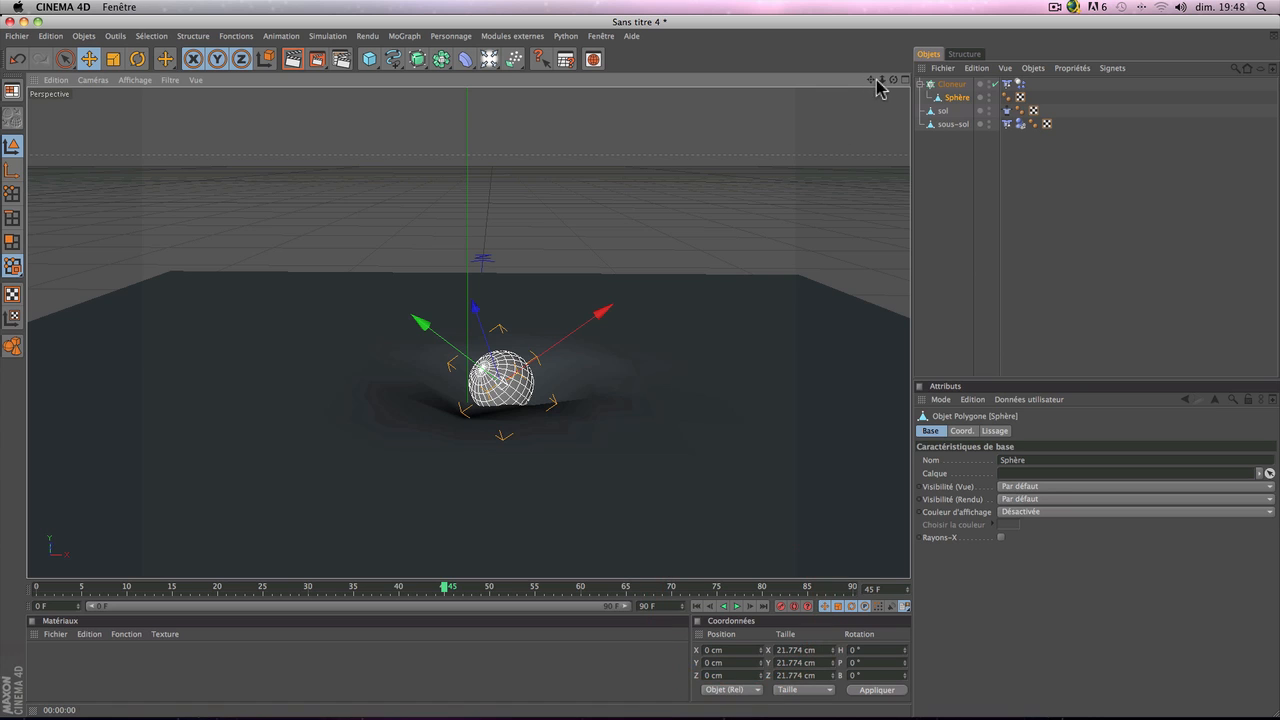
{"action": "left_click_drag", "start_coordinate": [890, 86], "coordinate": [836, 221]}
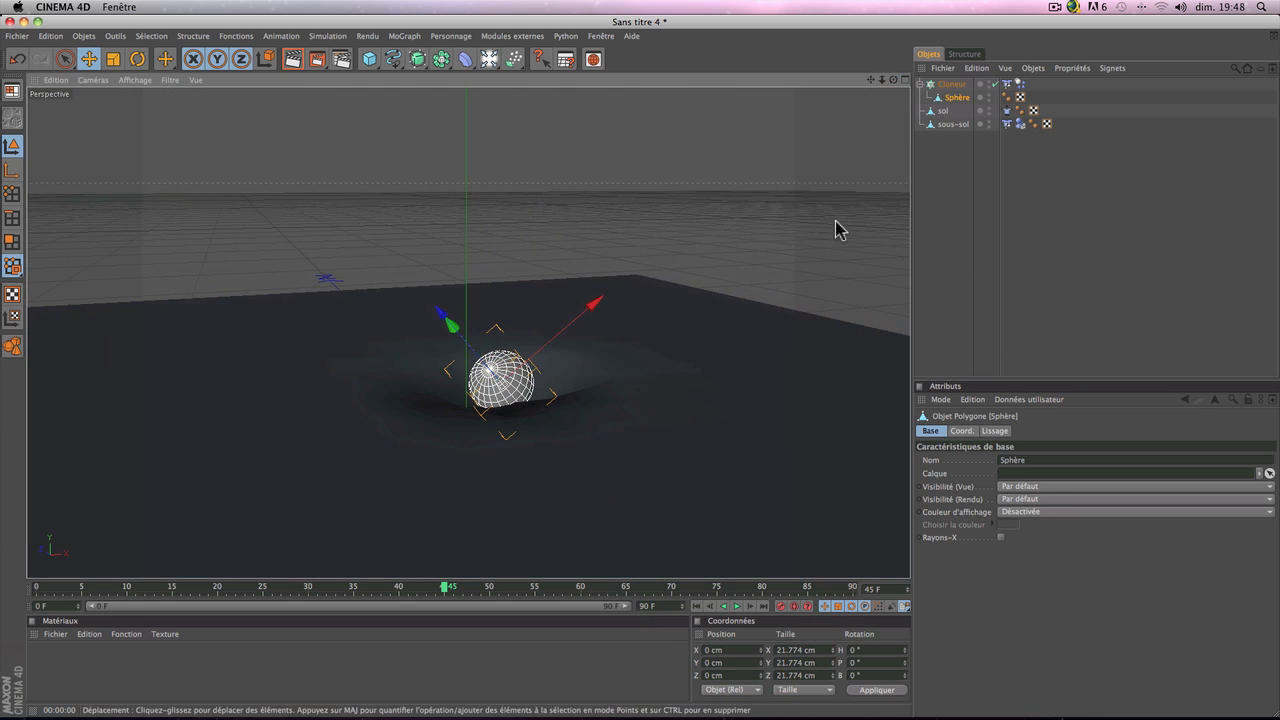
{"action": "left_click", "coordinate": [943, 111]}
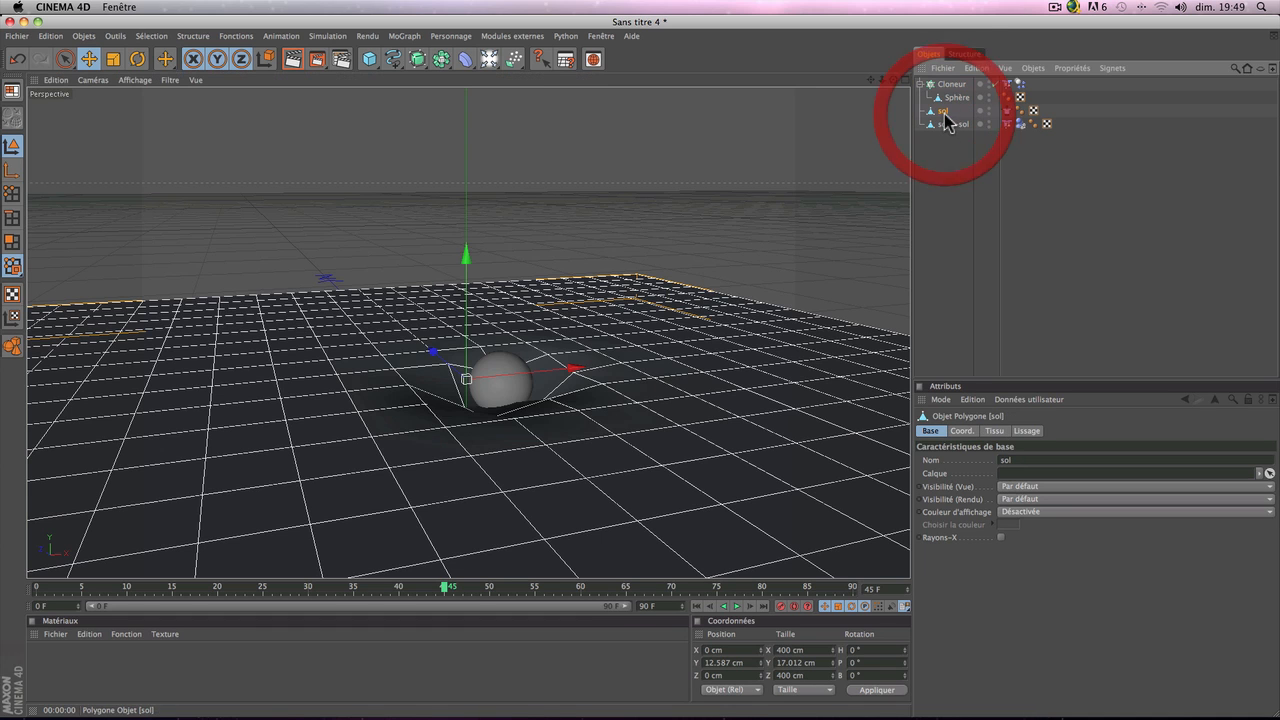
Step: Select all polygons of sol at frame 45, subdivide them with a subdivision of 1, and inspect the dent around the sphere
{"action": "left_click", "coordinate": [13, 245]}
{"action": "left_click", "coordinate": [188, 402]}
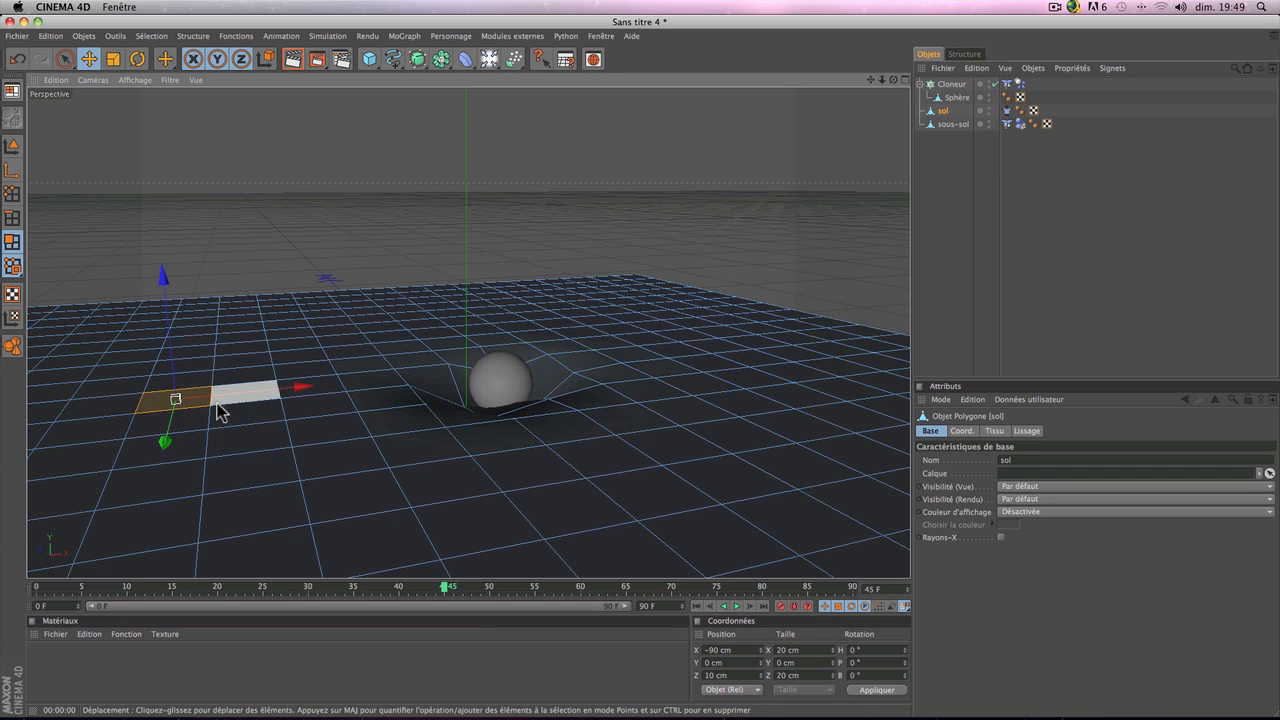
{"action": "left_click", "coordinate": [62, 36]}
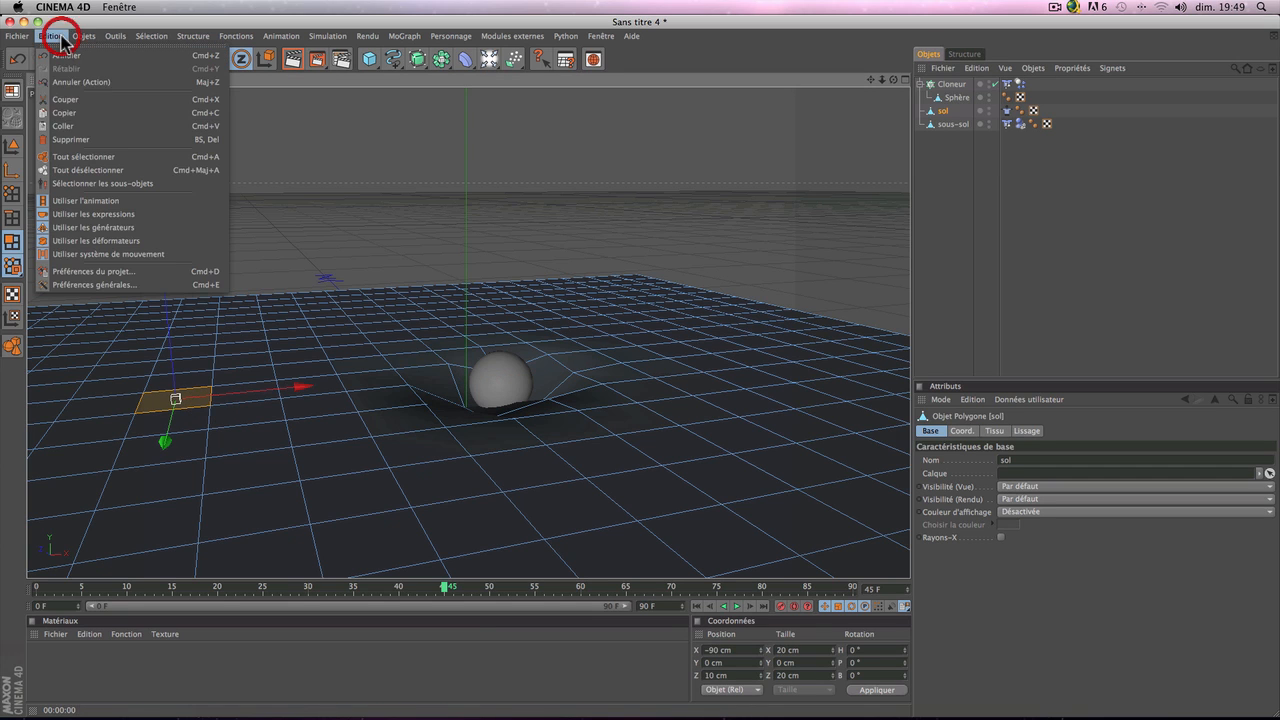
{"action": "left_click", "coordinate": [90, 157]}
{"action": "scroll", "coordinate": [330, 385], "scroll_direction": "down", "scroll_amount": 5}
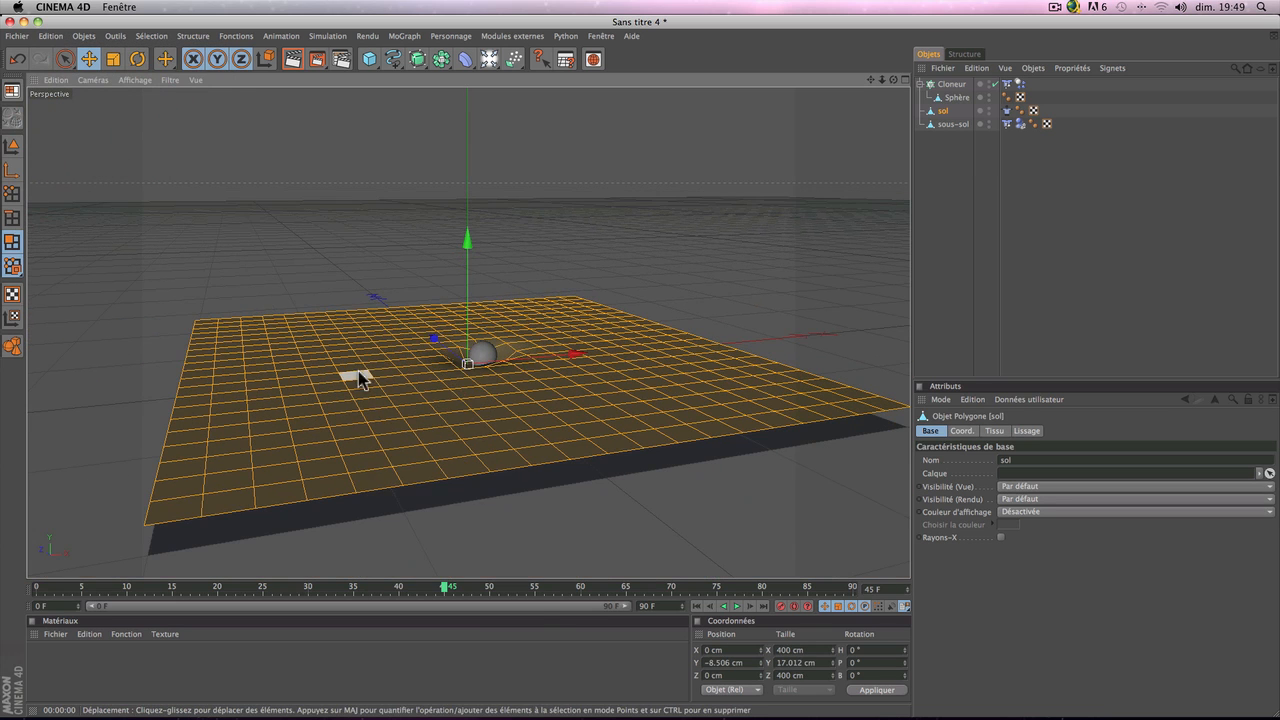
{"action": "right_click", "coordinate": [358, 371]}
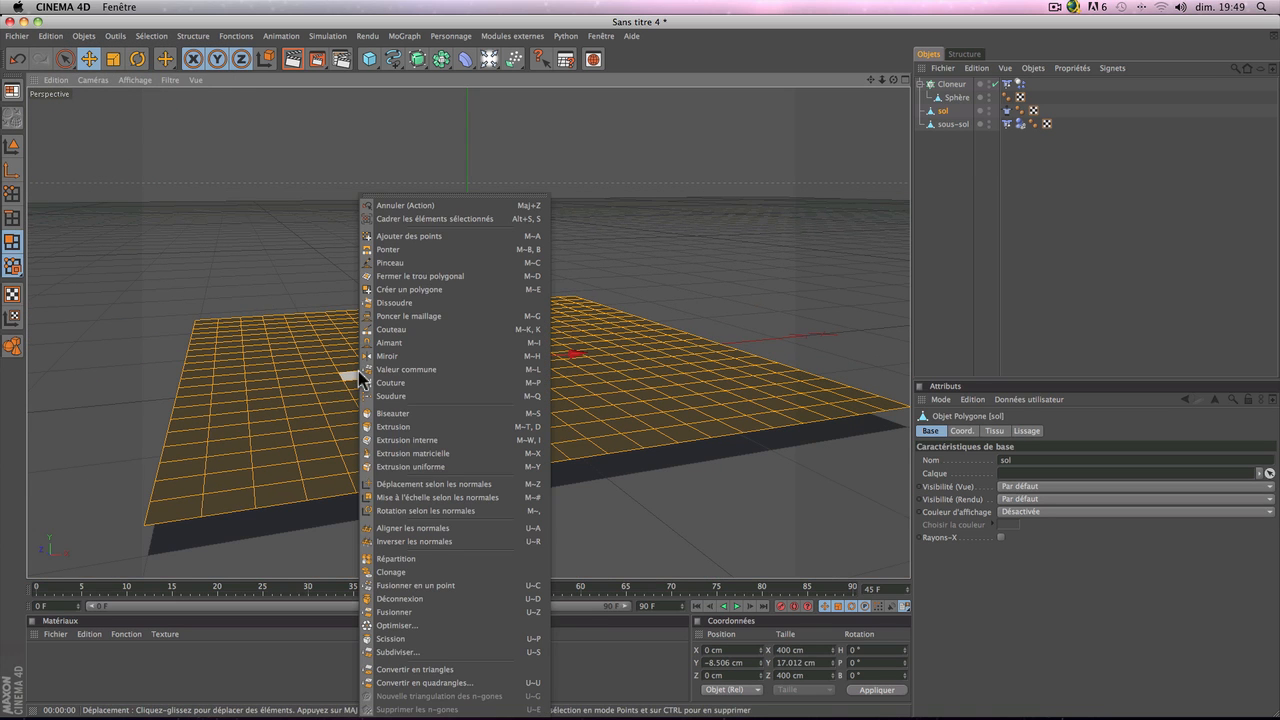
{"action": "left_click", "coordinate": [397, 652]}
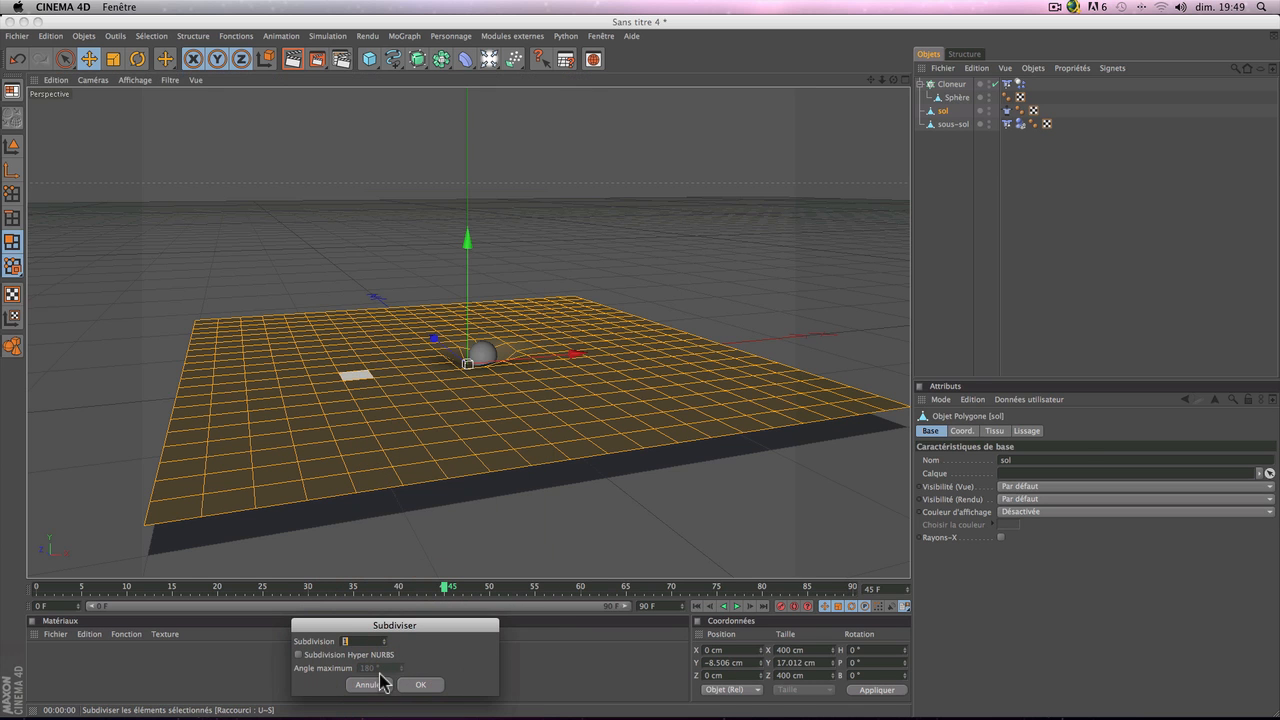
{"action": "left_click", "coordinate": [419, 686]}
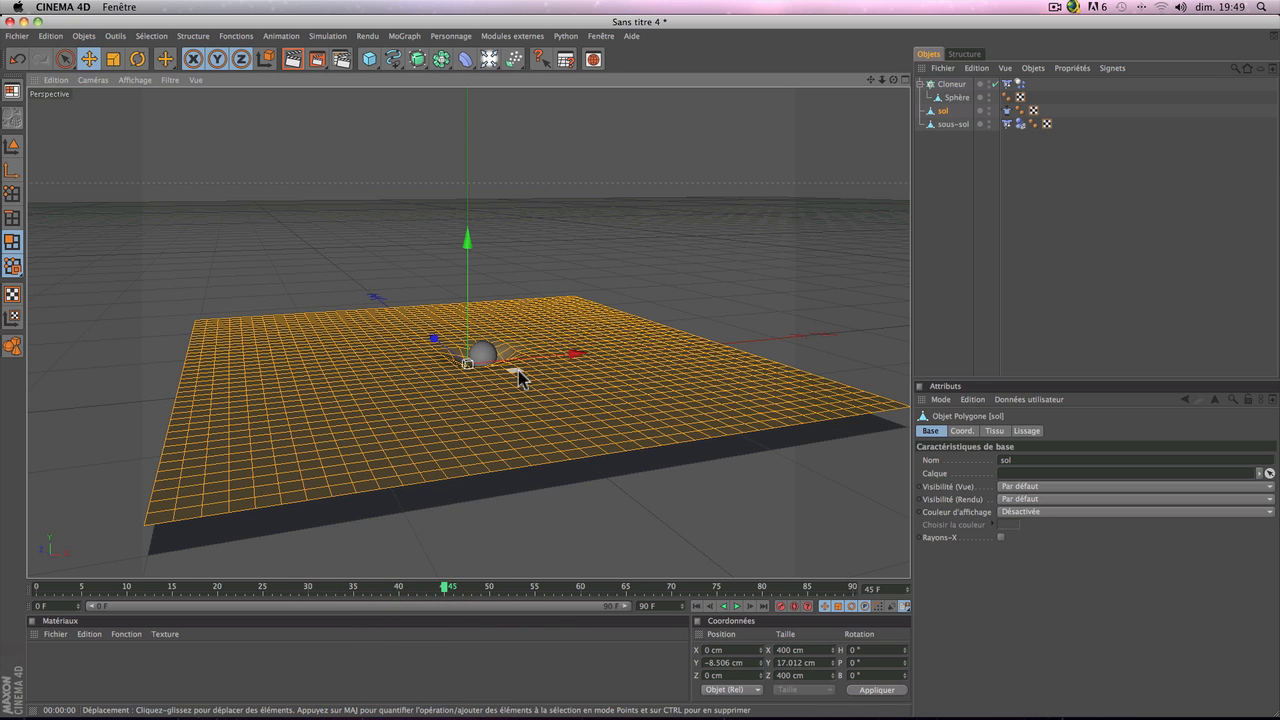
{"action": "scroll", "coordinate": [522, 370], "scroll_direction": "up", "scroll_amount": 6}
{"action": "scroll", "coordinate": [522, 370], "scroll_direction": "down", "scroll_amount": 8}
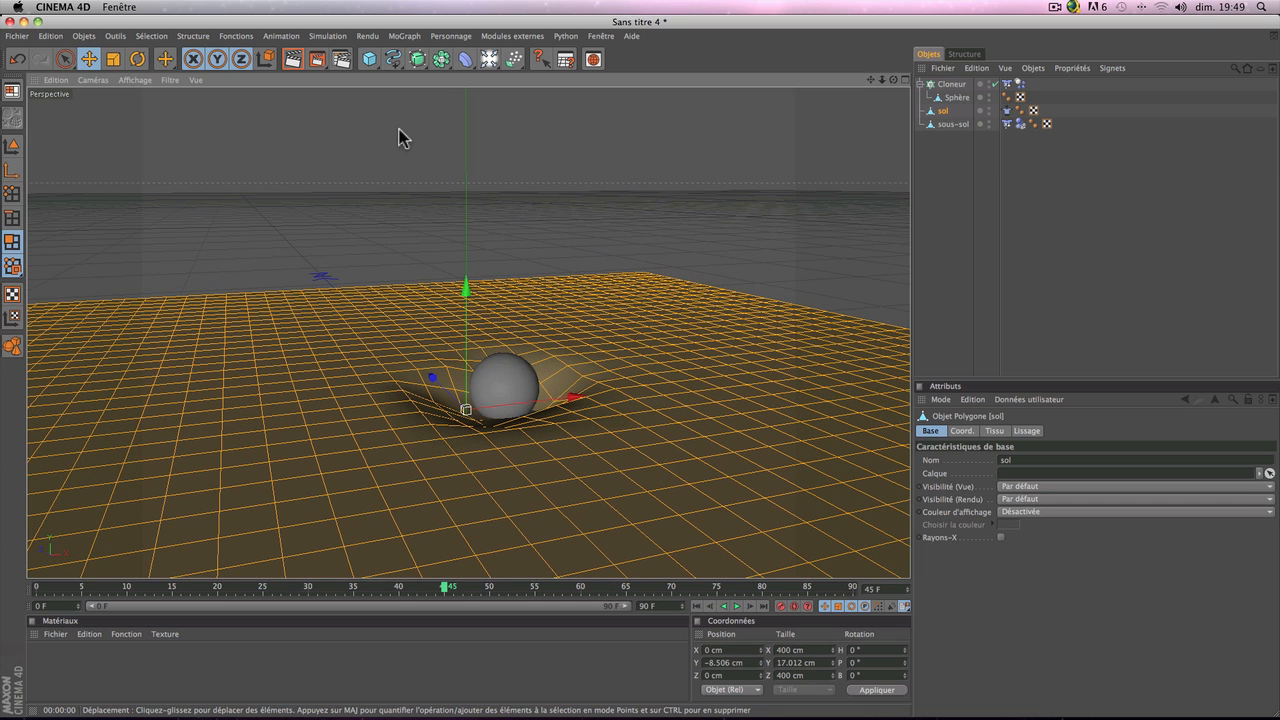
Step: Add a Hyper NURBS object and make sol its child to smooth the deformed mesh
{"action": "left_click", "coordinate": [419, 62]}
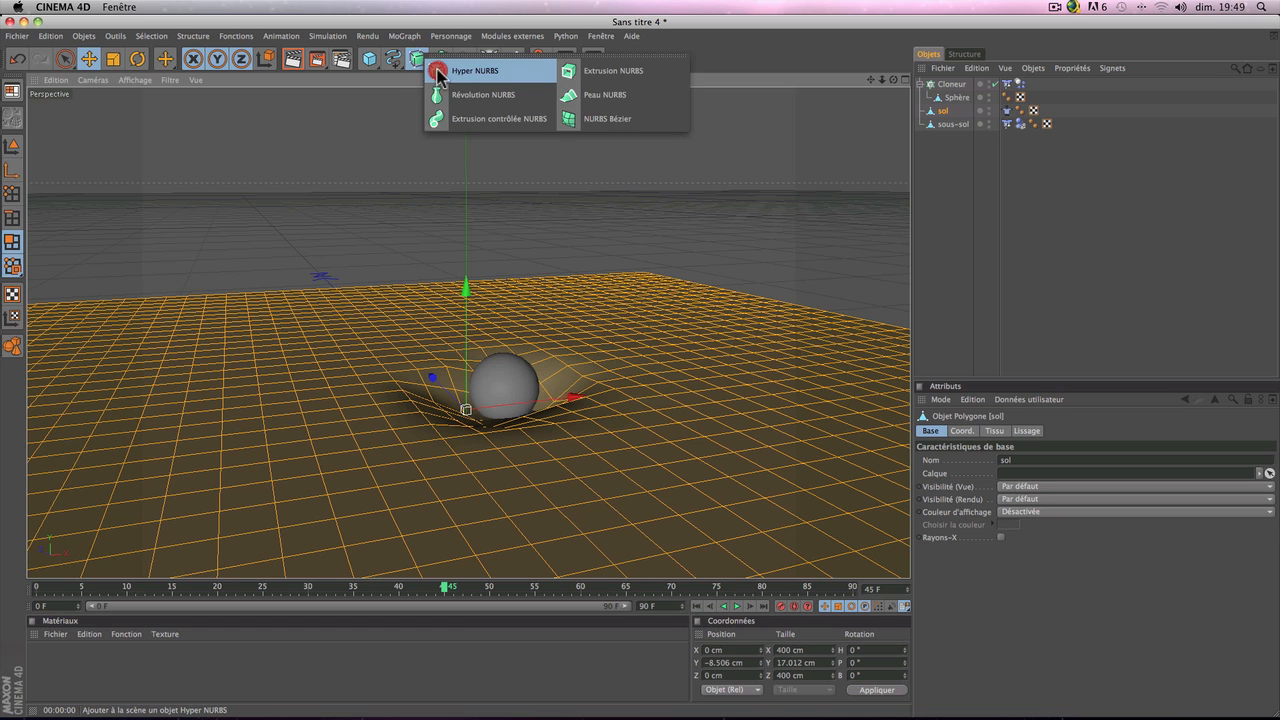
{"action": "left_click", "coordinate": [440, 72]}
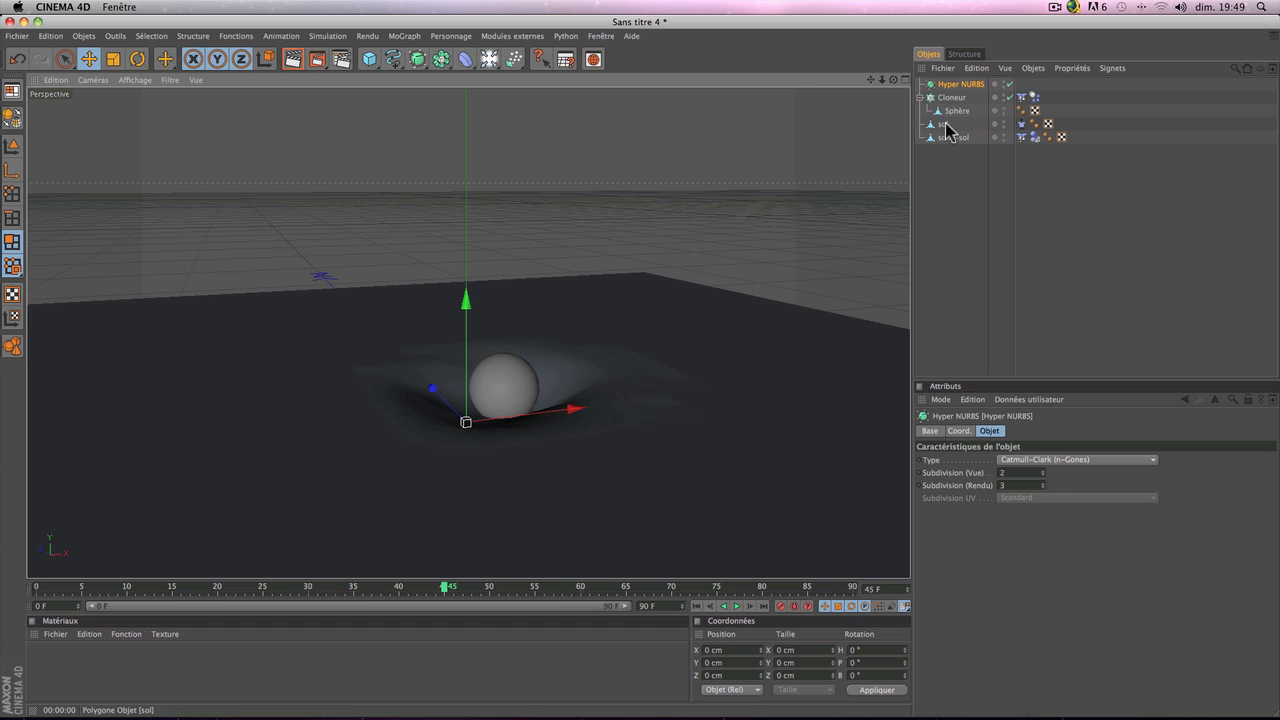
{"action": "left_click_drag", "start_coordinate": [943, 128], "coordinate": [953, 86]}
{"action": "left_click", "coordinate": [951, 217]}
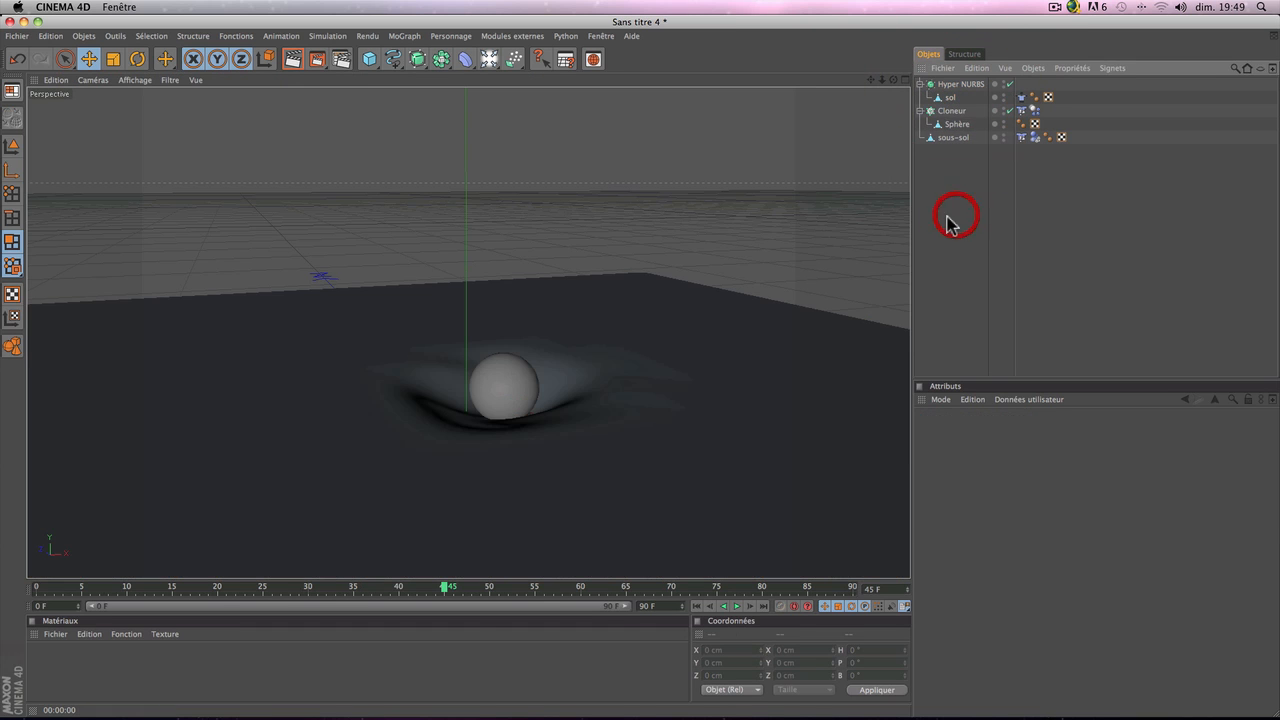
{"action": "mouse_move", "coordinate": [894, 80]}
{"action": "left_mouse_down"}
{"action": "mouse_move", "coordinate": [835, 110]}
{"action": "mouse_move", "coordinate": [880, 96]}
{"action": "left_mouse_up"}
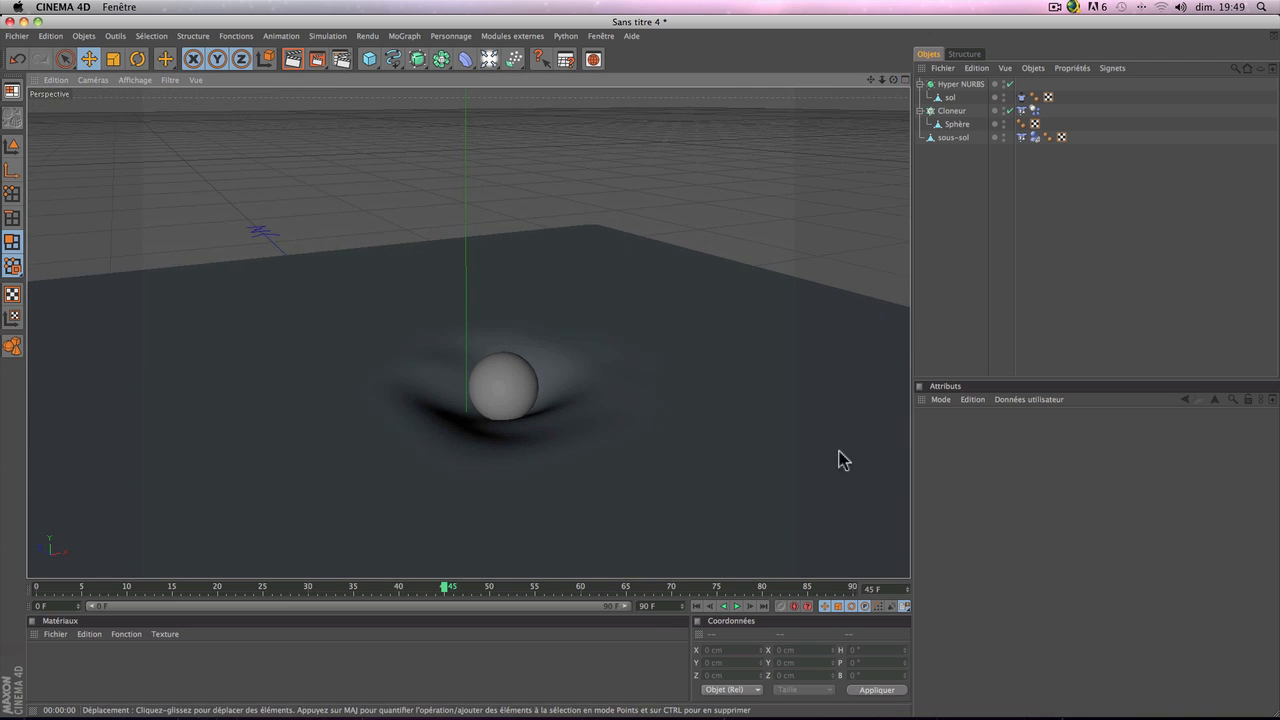
Step: Return to frame 0 and scrub the timeline to frame 47 to check the state of the smoothed sol
{"action": "left_click", "coordinate": [698, 606]}
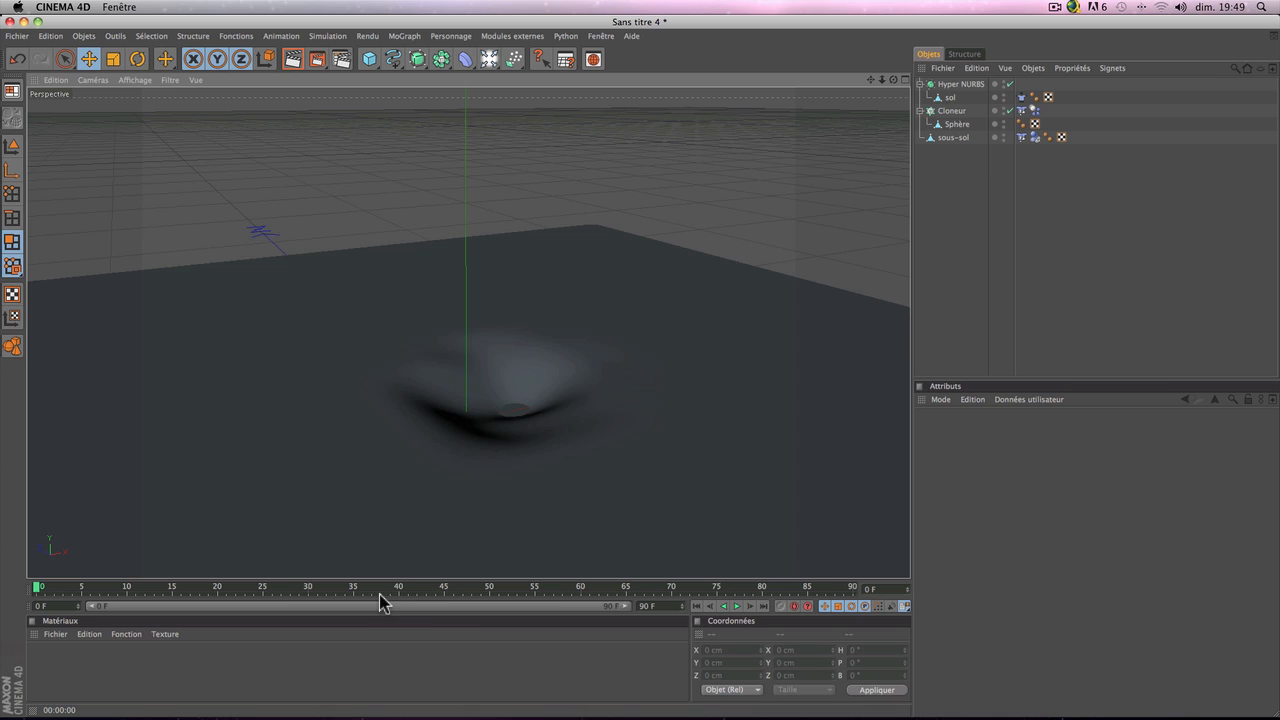
{"action": "left_click", "coordinate": [336, 590]}
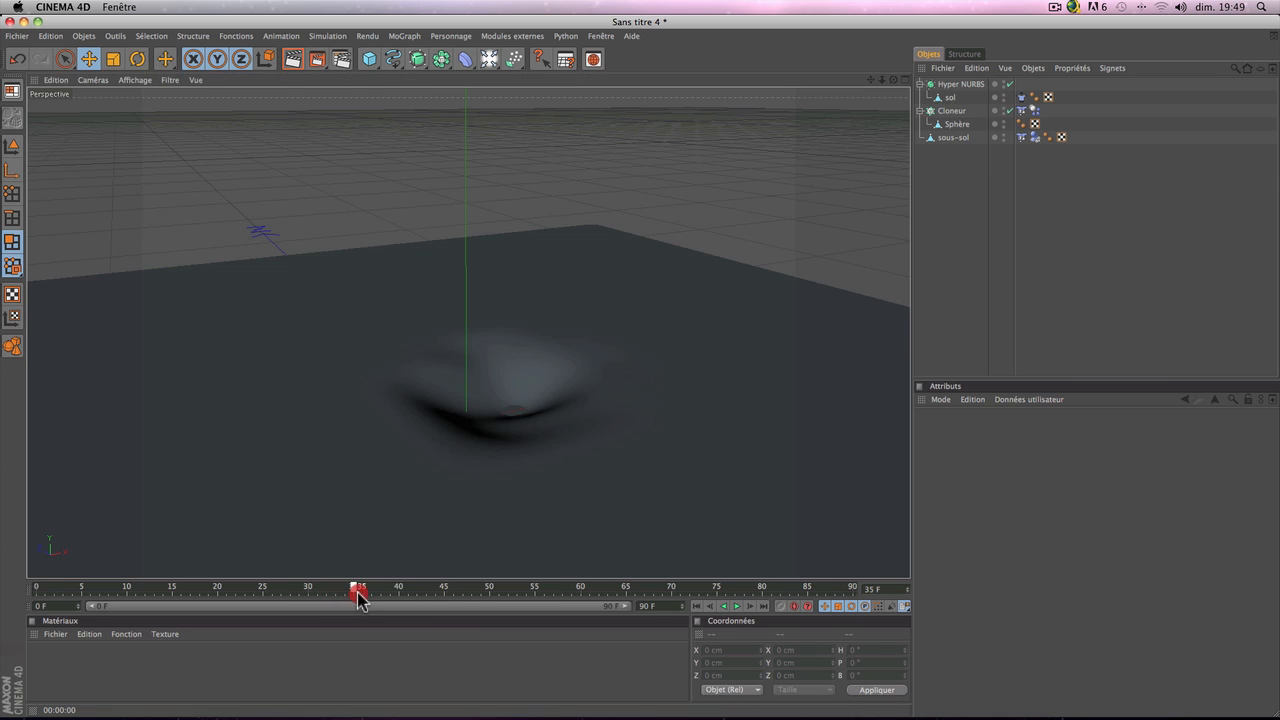
{"action": "left_click_drag", "start_coordinate": [358, 597], "coordinate": [466, 598]}
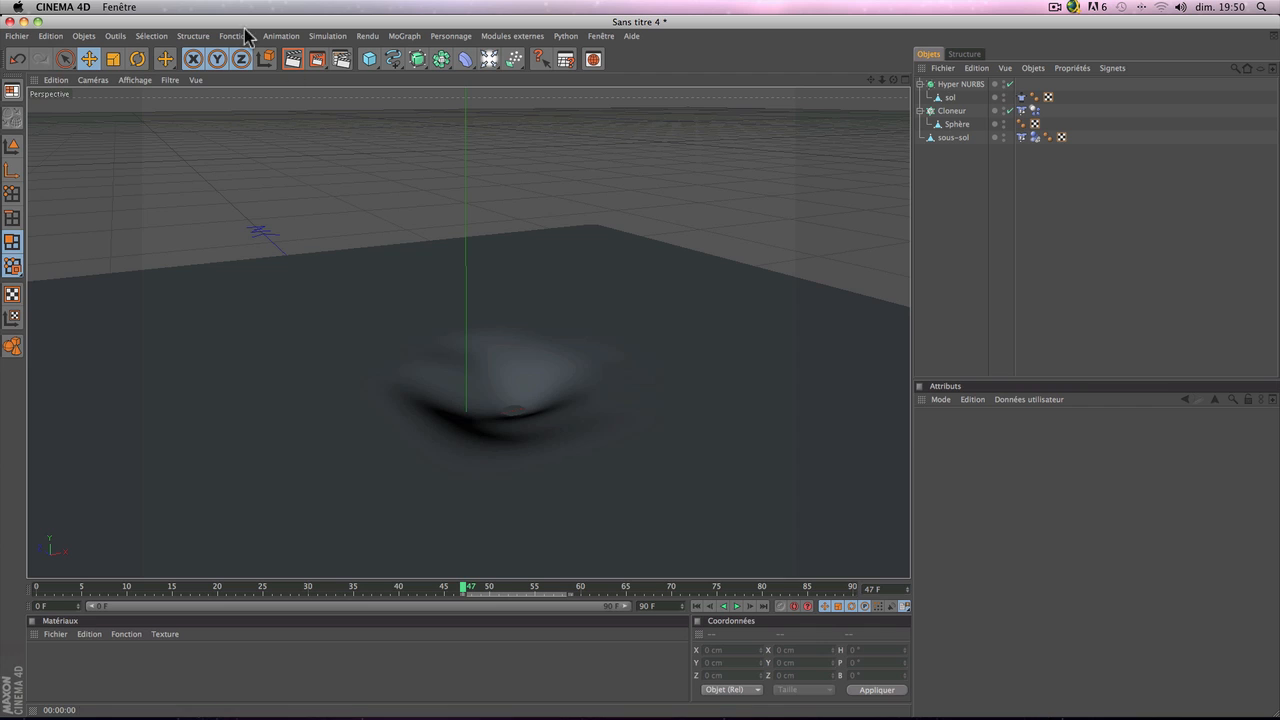
Step: Undo the Hyper NURBS parenting and creation and the subdivision of sol
{"action": "left_click", "coordinate": [50, 36]}
{"action": "left_click", "coordinate": [60, 54]}
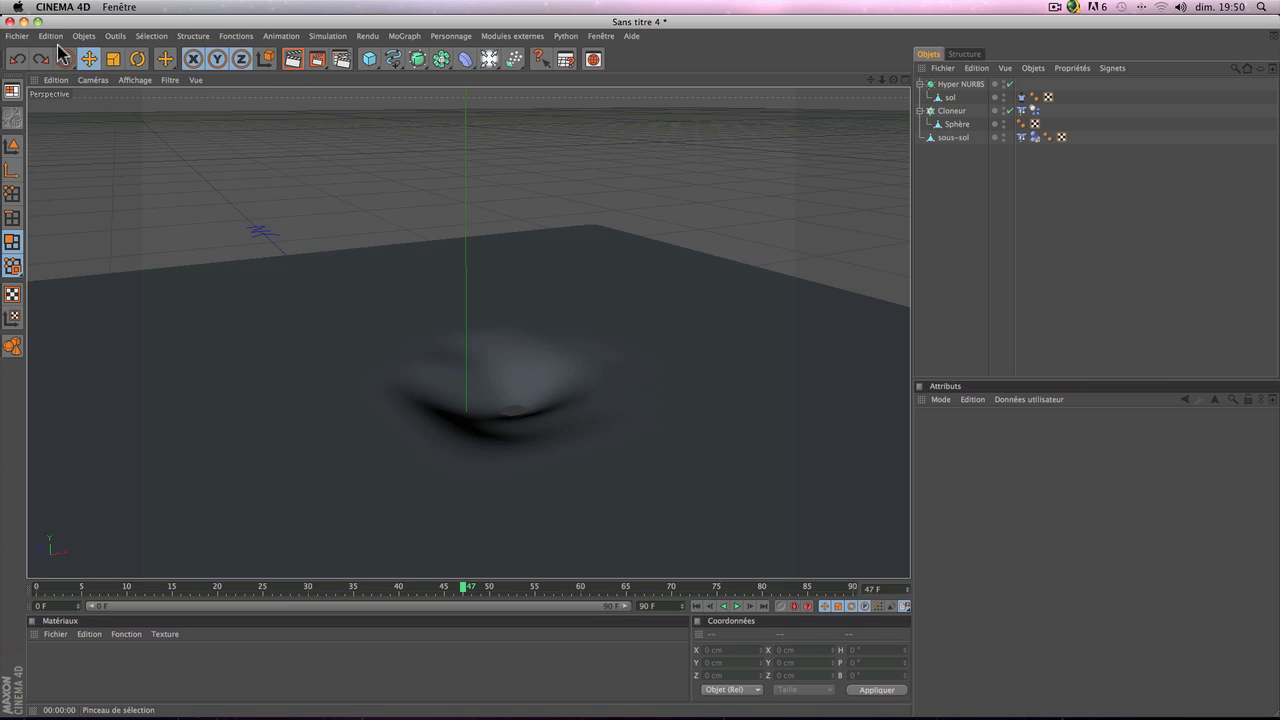
{"action": "key", "text": "super+z"}
{"action": "key", "text": "super+z"}
{"action": "key", "text": "super+z"}
{"action": "key", "text": "super+z"}
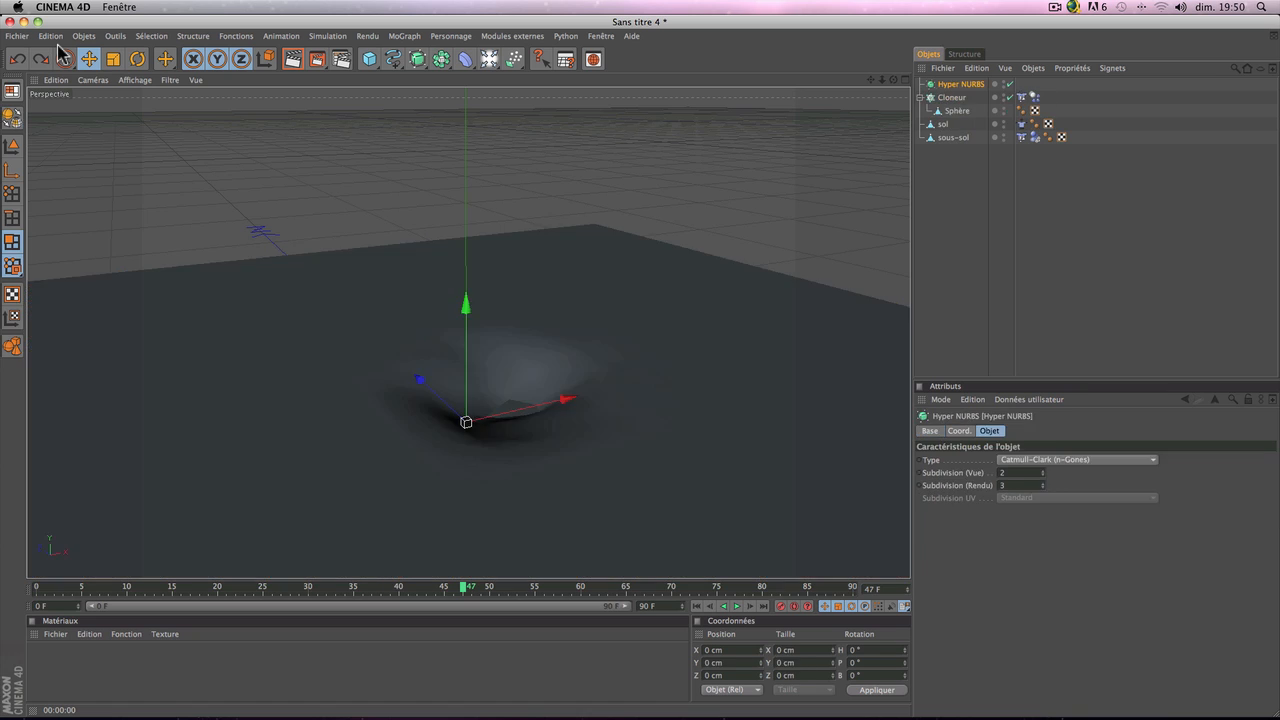
{"action": "key", "text": "super+z"}
{"action": "key", "text": "super+z"}
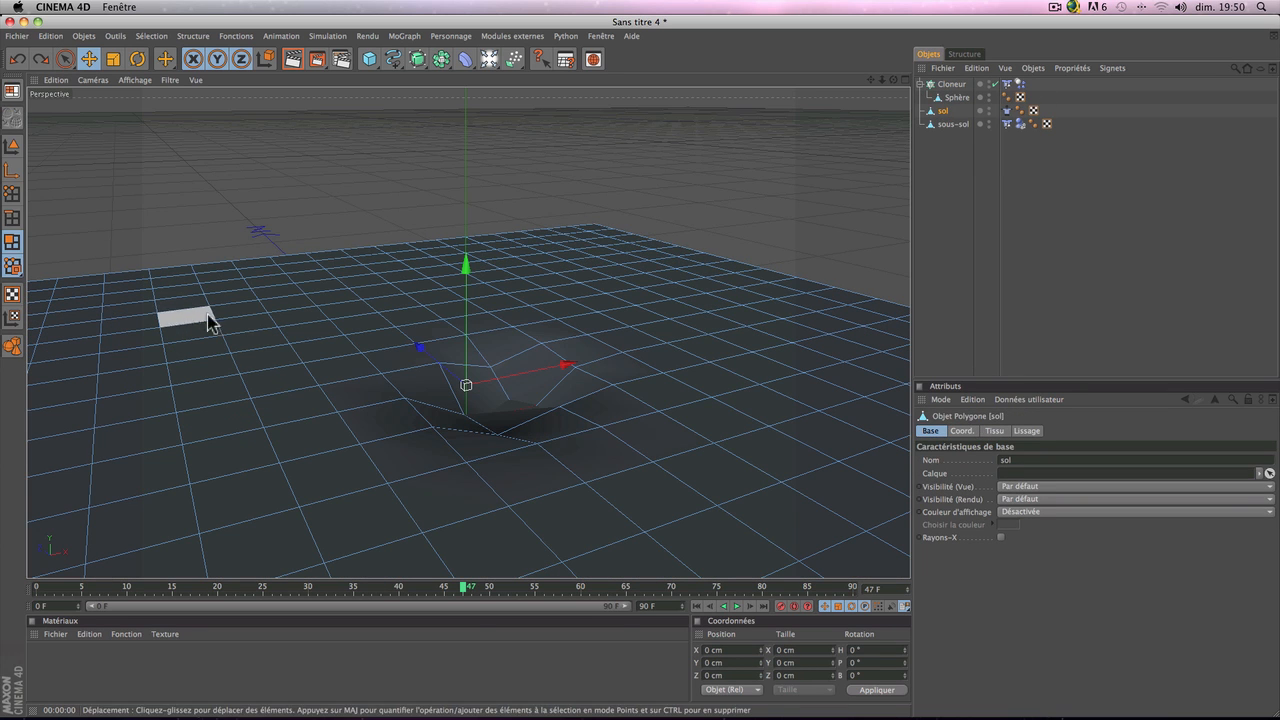
Step: Return to frame 0, select all polygons of sol and subdivide them with a subdivision of 1
{"action": "left_click", "coordinate": [697, 607]}
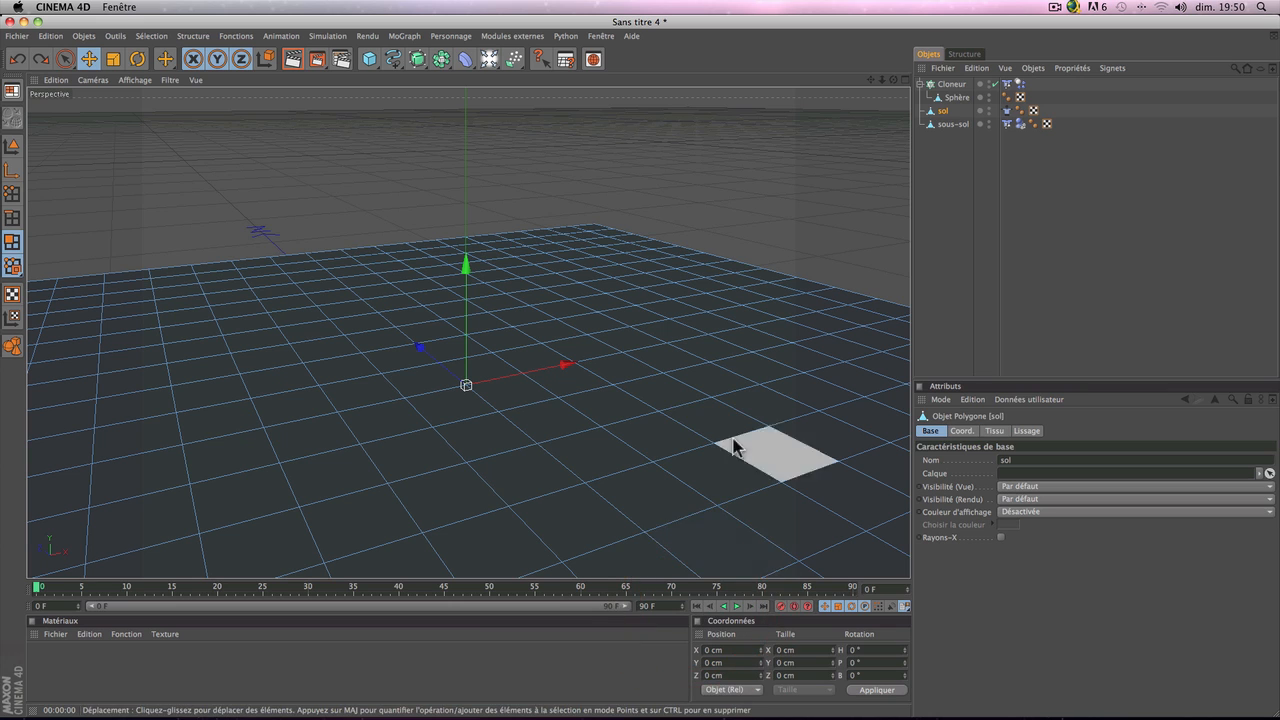
{"action": "left_click", "coordinate": [549, 420]}
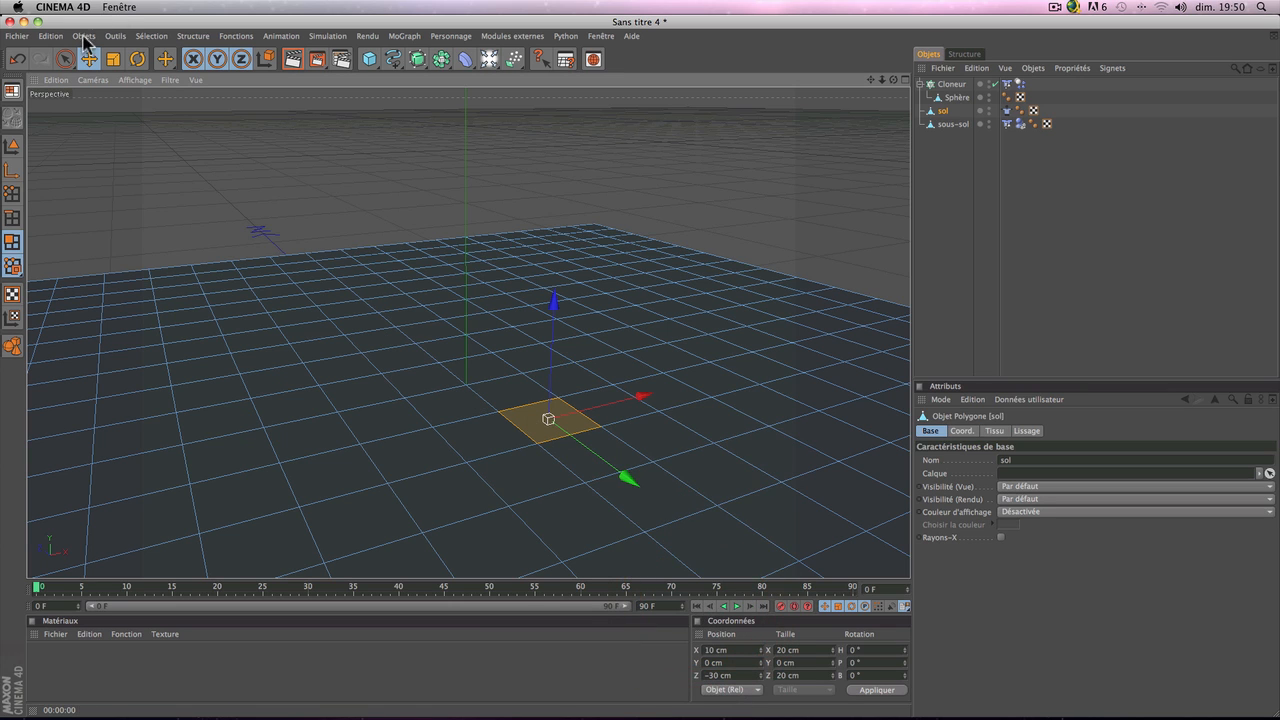
{"action": "left_click", "coordinate": [50, 36]}
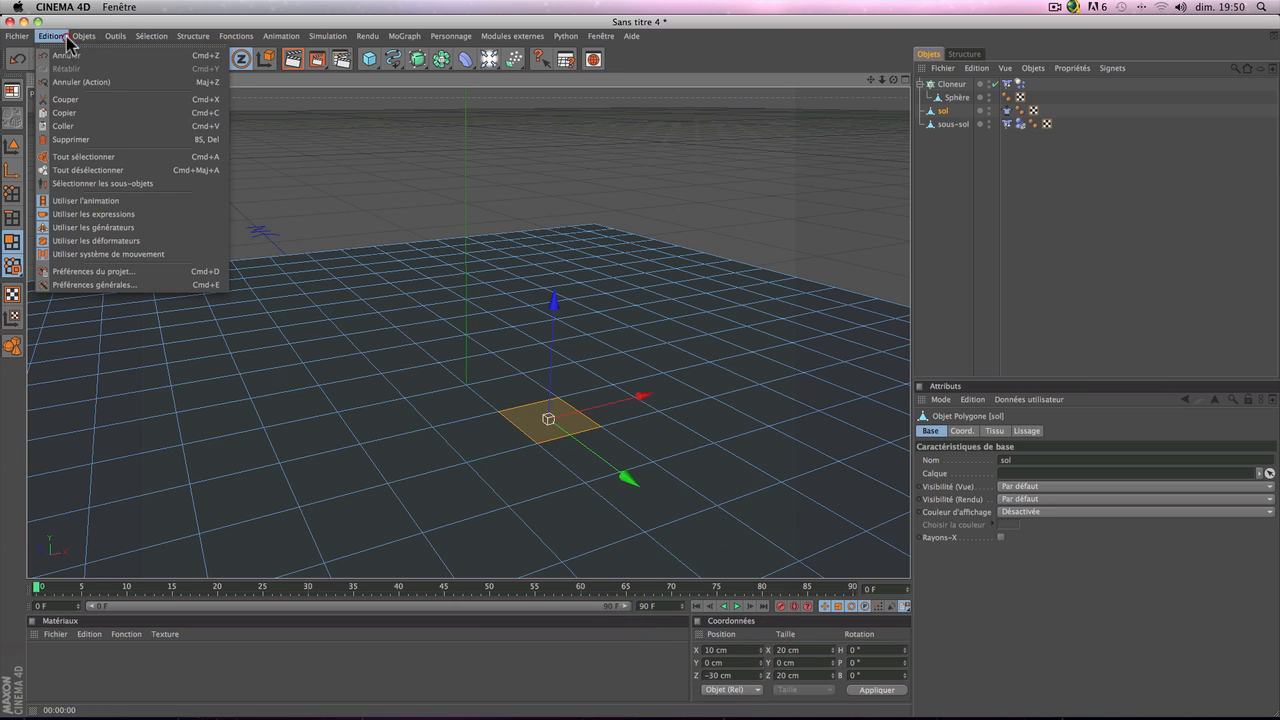
{"action": "left_click", "coordinate": [99, 157]}
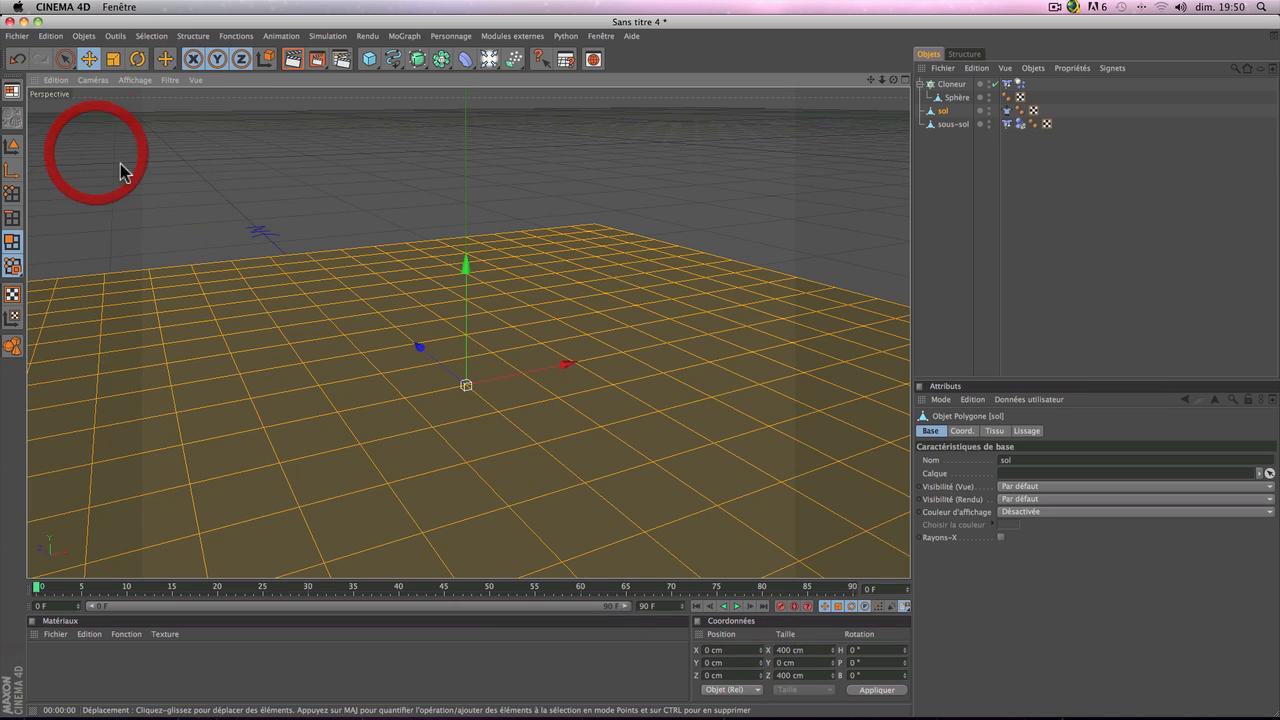
{"action": "right_click", "coordinate": [652, 408]}
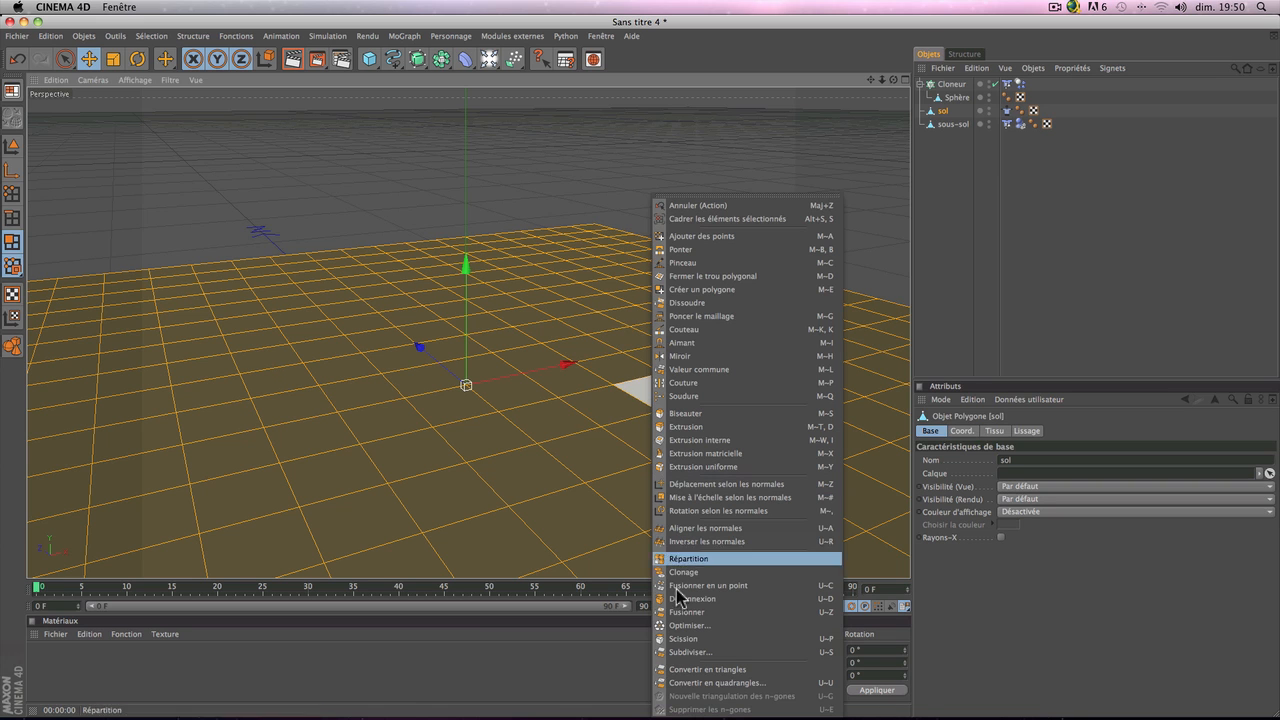
{"action": "left_click", "coordinate": [690, 652]}
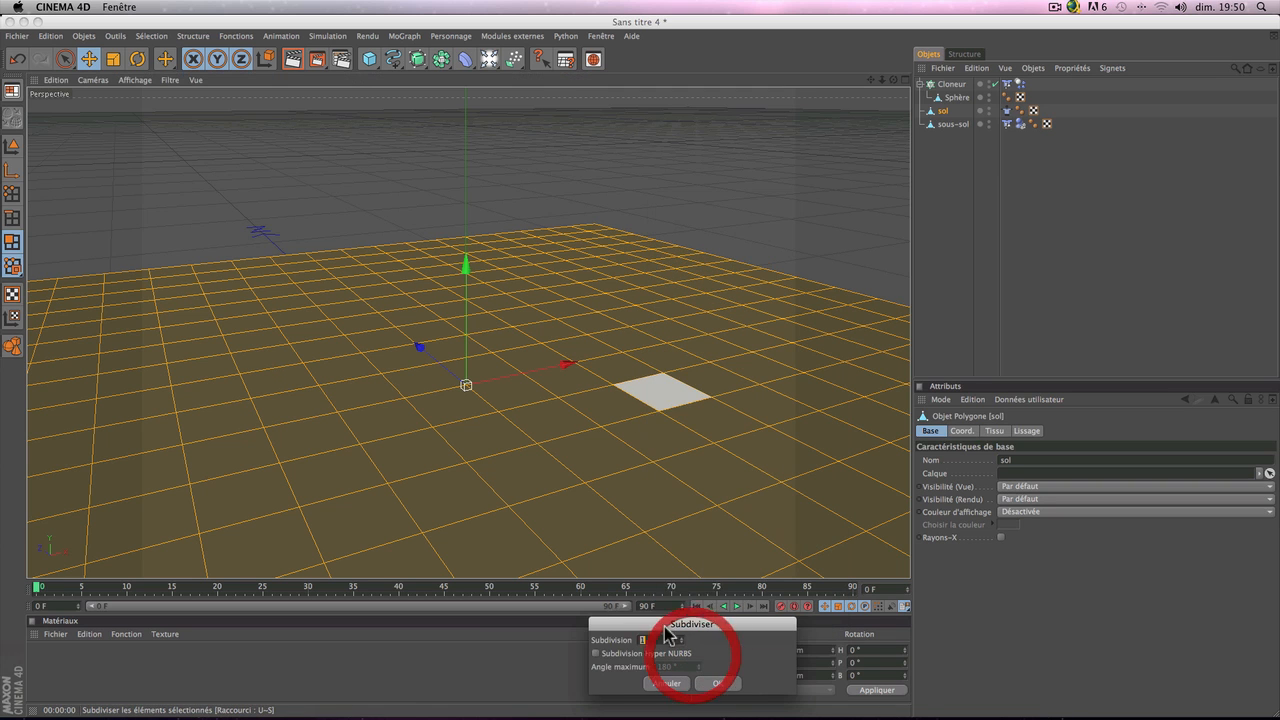
{"action": "left_click", "coordinate": [716, 686]}
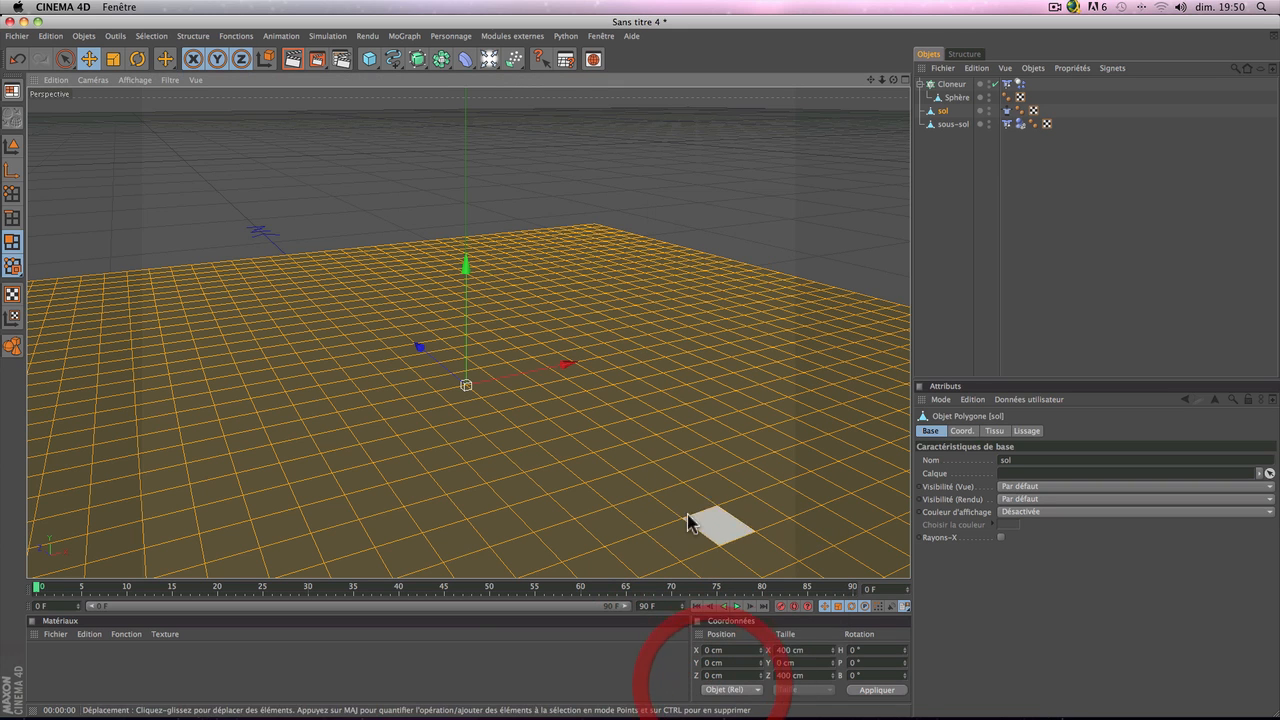
Step: Add a Hyper NURBS object and place the subdivided sol inside it as its child
{"action": "left_click", "coordinate": [418, 60]}
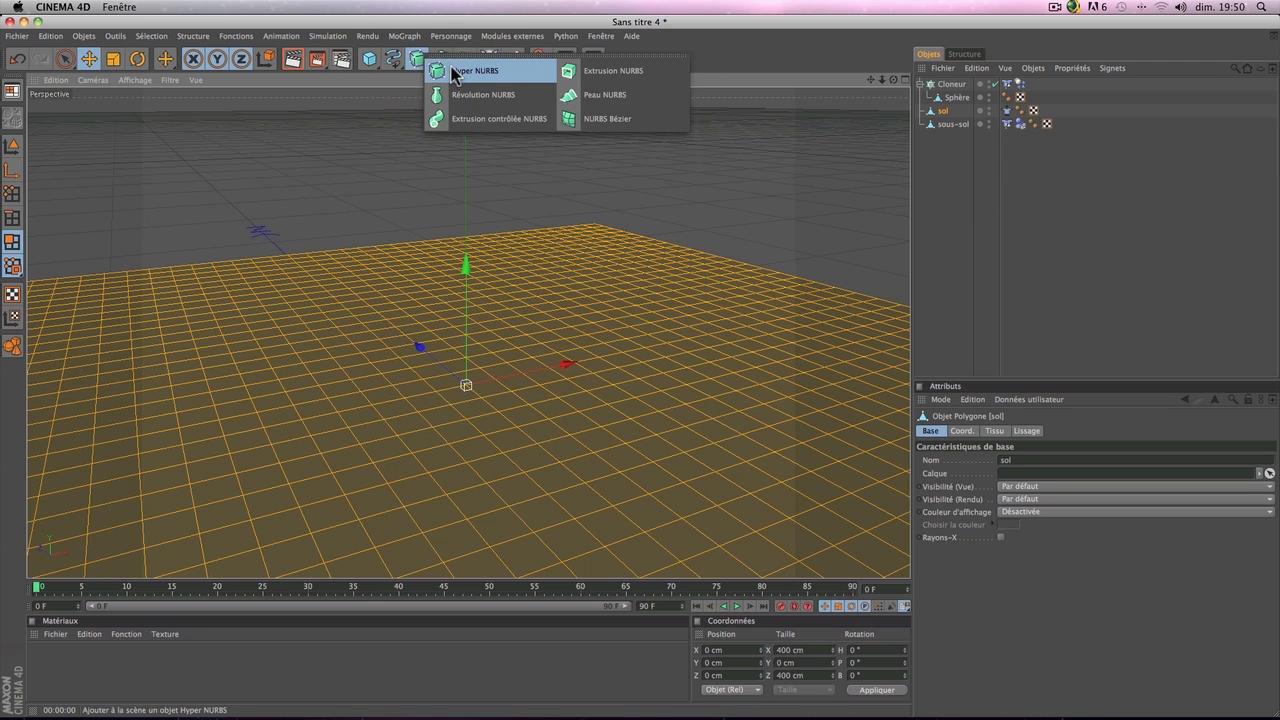
{"action": "left_click", "coordinate": [460, 71]}
{"action": "left_click_drag", "start_coordinate": [941, 125], "coordinate": [947, 85]}
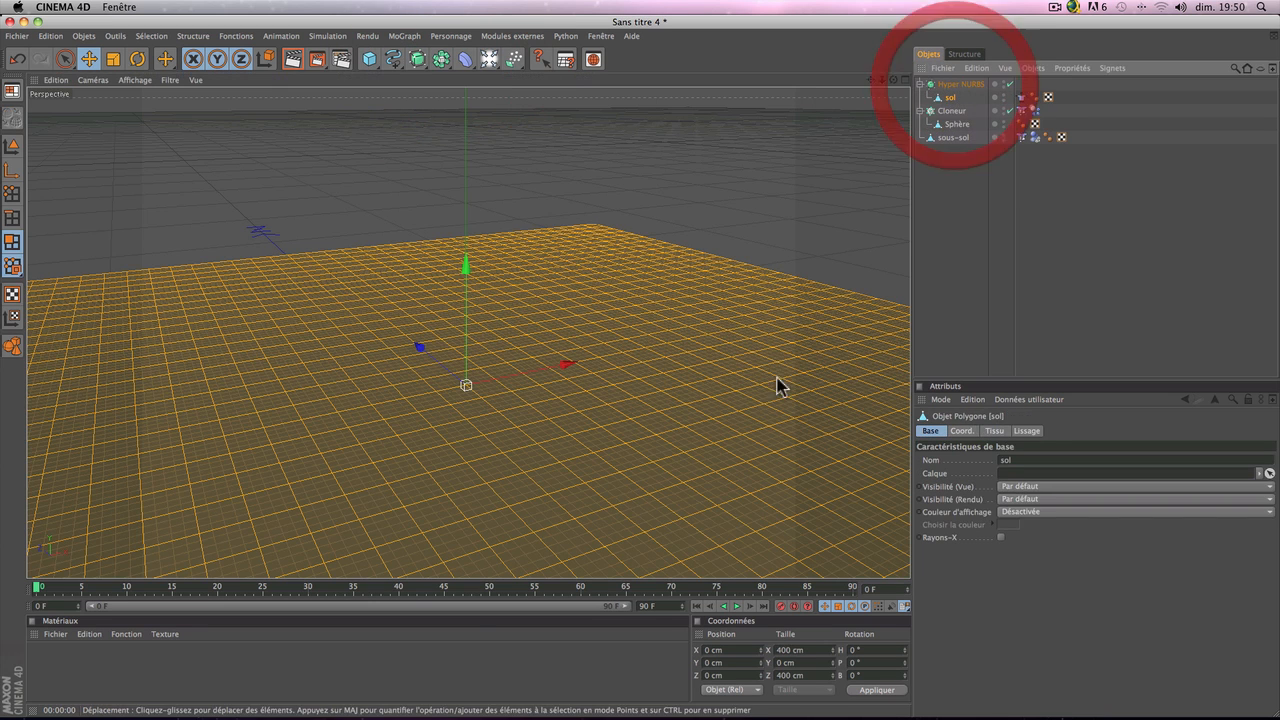
Step: Play the simulation twice from frame 0 to check the smoothed cloth's deformation, returning to frame 0 at the end
{"action": "left_click", "coordinate": [697, 606]}
{"action": "left_click", "coordinate": [737, 606]}
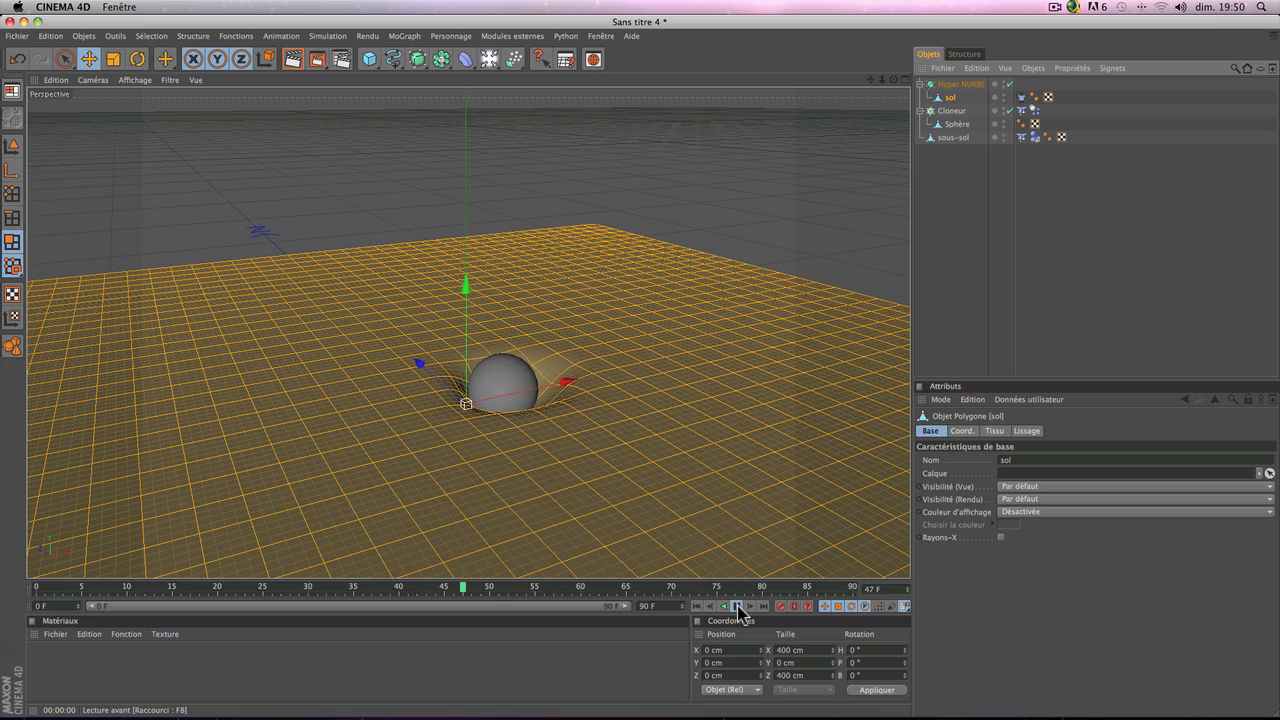
{"action": "left_click", "coordinate": [735, 606]}
{"action": "left_click", "coordinate": [699, 606]}
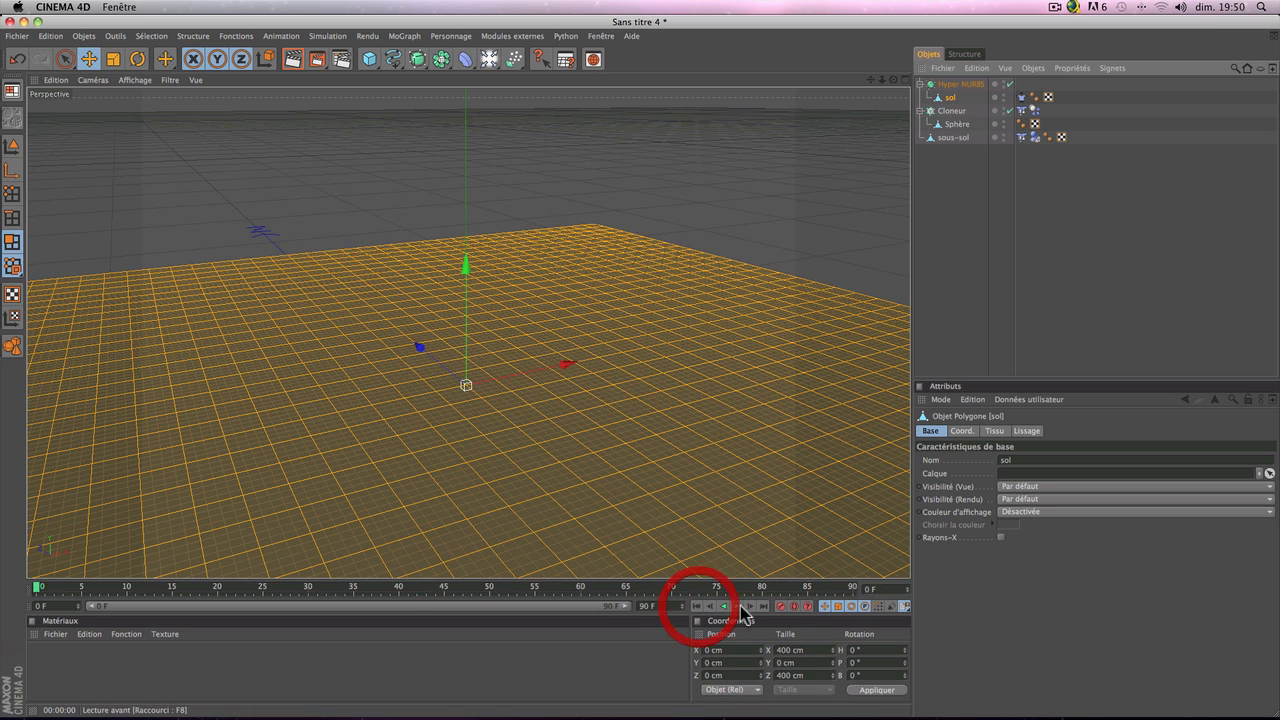
{"action": "left_click", "coordinate": [737, 606]}
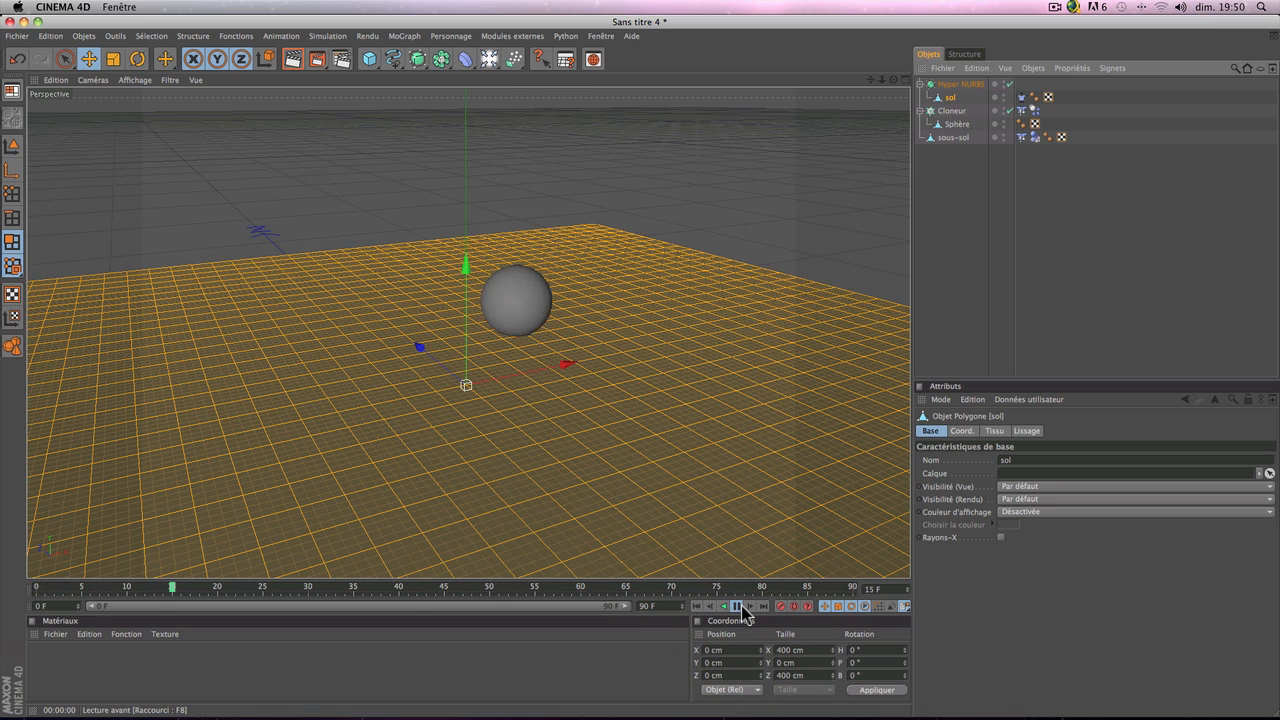
{"action": "left_click", "coordinate": [737, 606]}
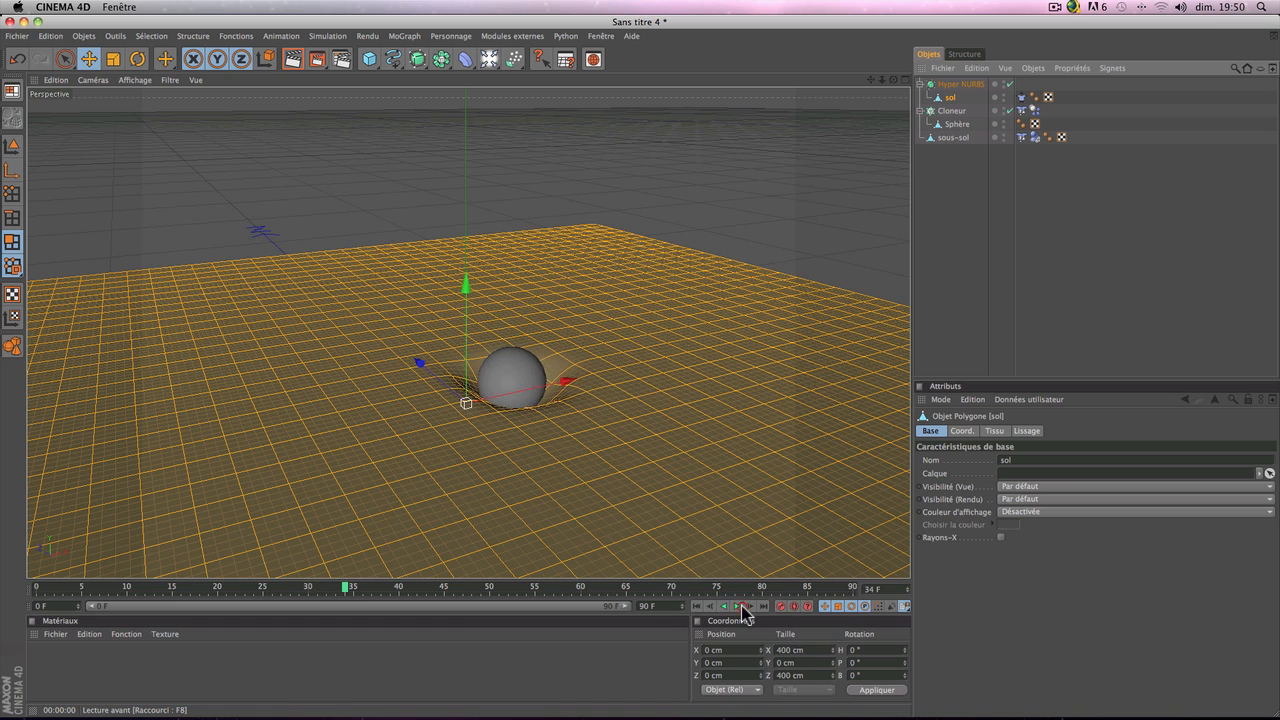
{"action": "left_click", "coordinate": [699, 606]}
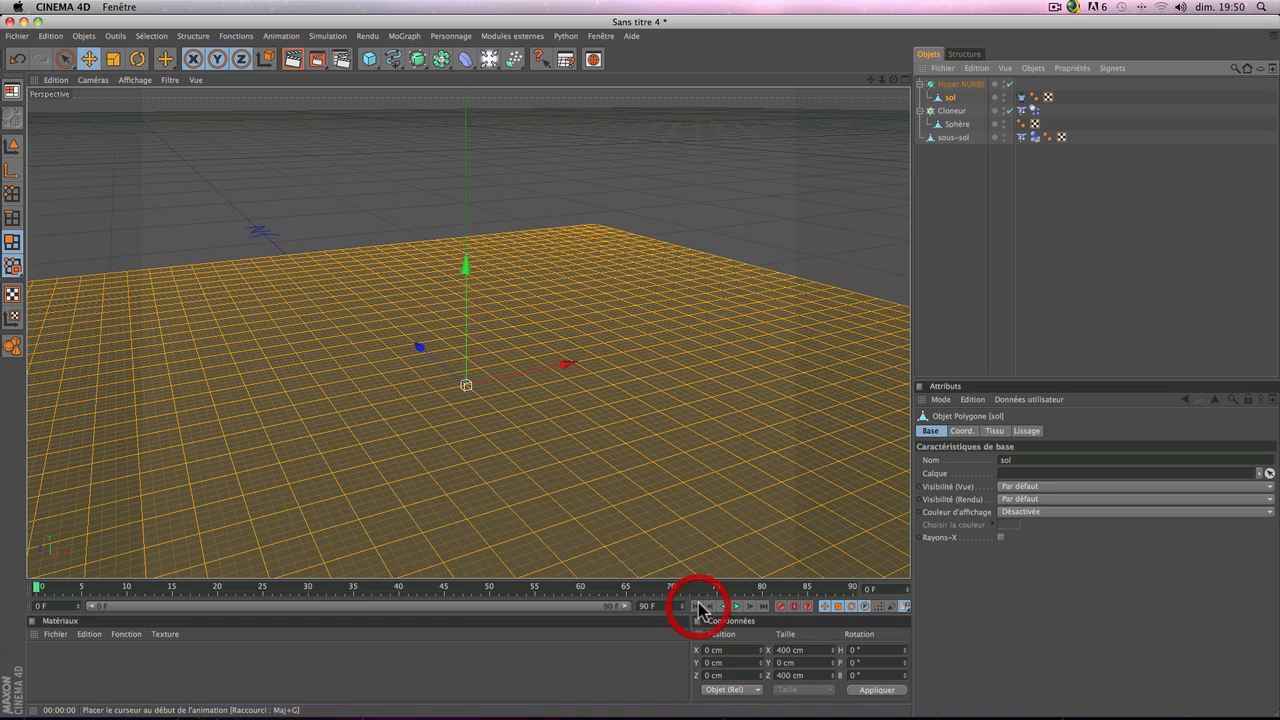
Step: Add a Ventilation wind object to the scene and raise it vertically above the sol plane
{"action": "left_click", "coordinate": [512, 62]}
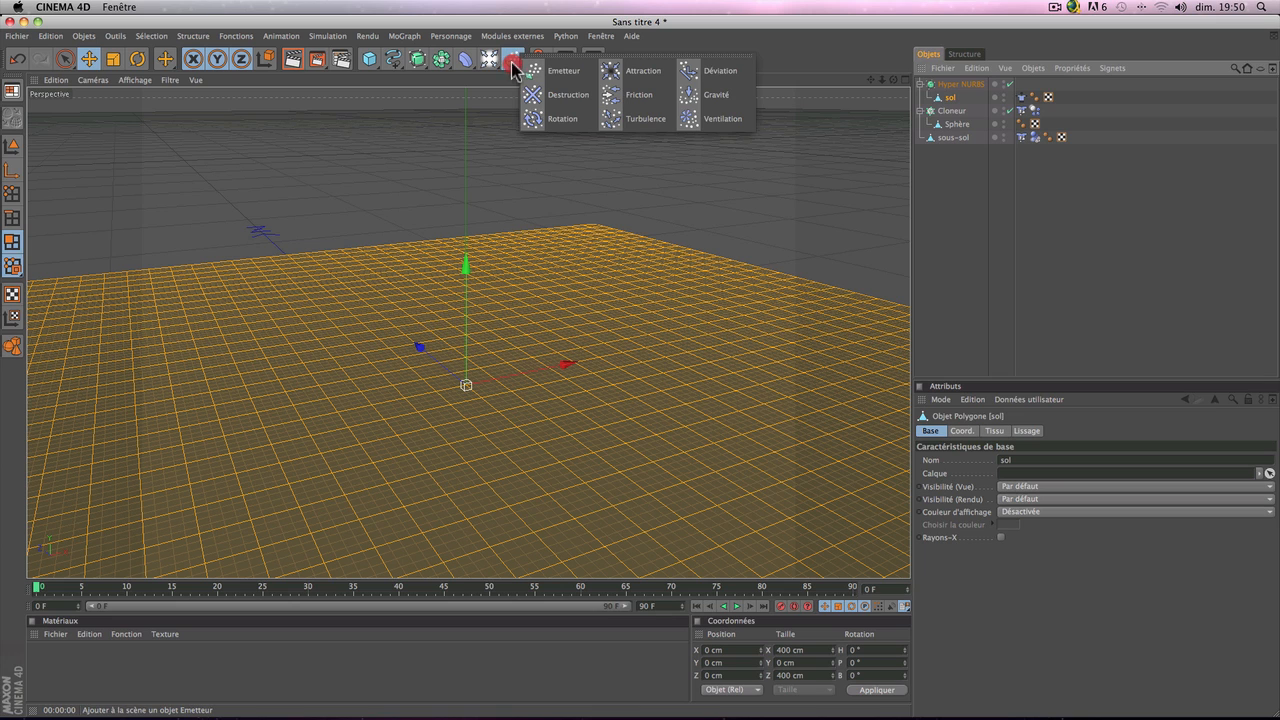
{"action": "left_click_drag", "start_coordinate": [512, 68], "coordinate": [693, 125]}
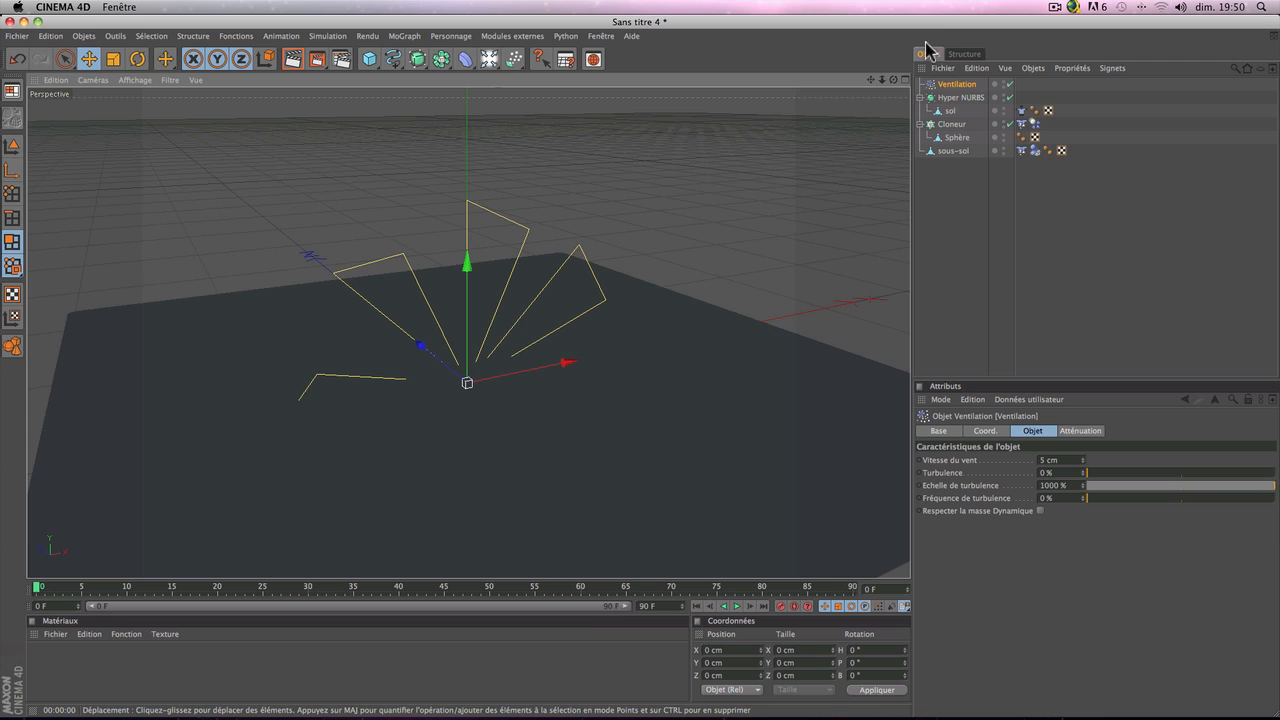
{"action": "left_click_drag", "start_coordinate": [893, 79], "coordinate": [328, 597]}
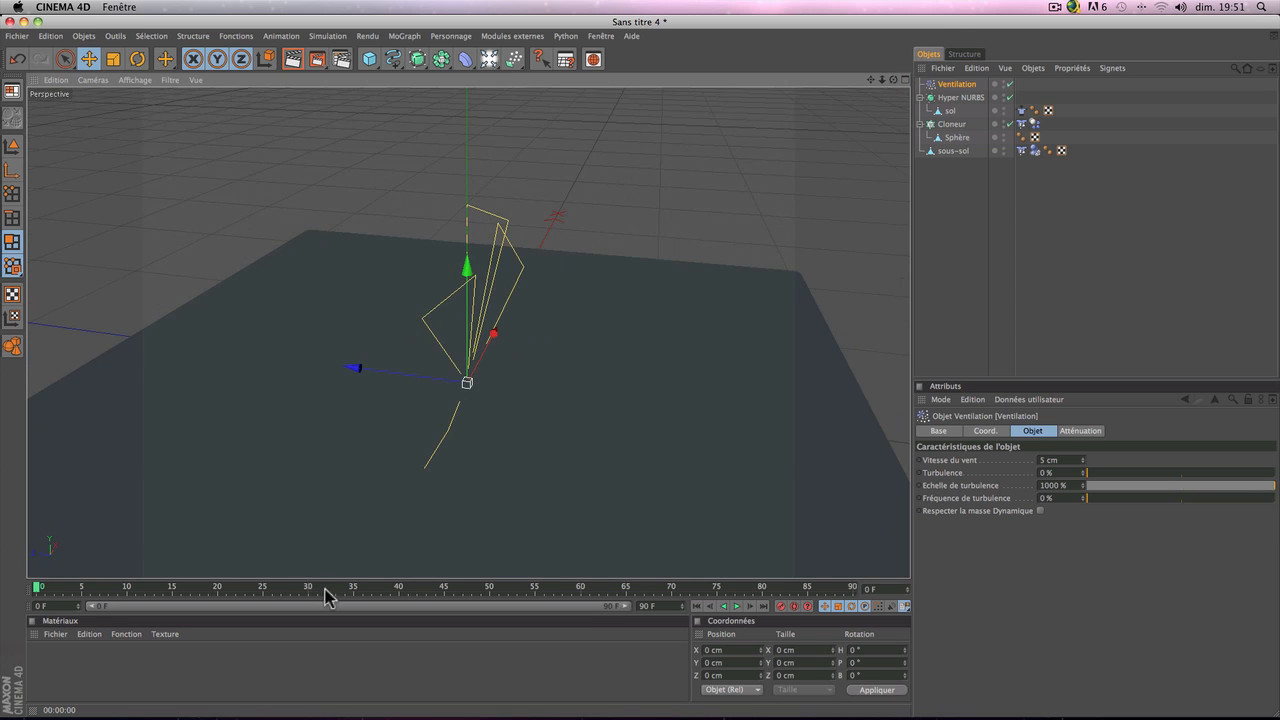
{"action": "left_click_drag", "start_coordinate": [466, 279], "coordinate": [466, 197]}
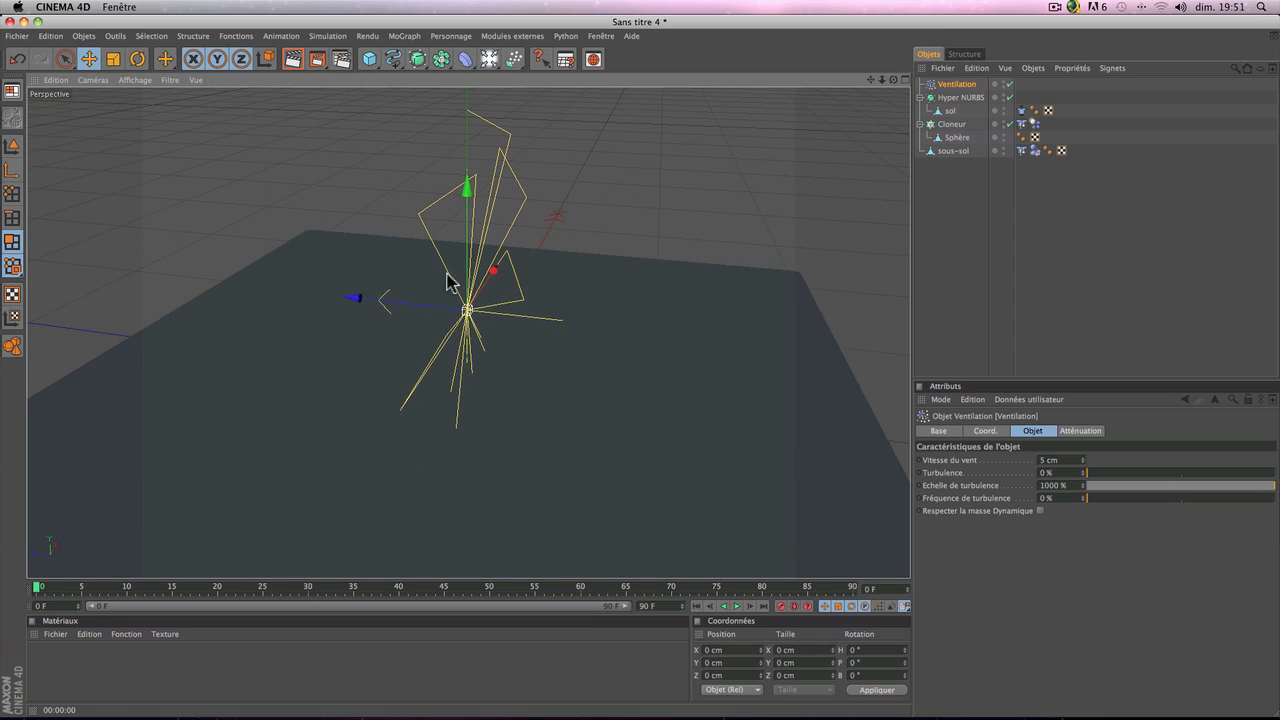
Step: Move the Ventilation object backward along its Z axis toward the sol plane's edge and test-play the wind's effect, returning to frame 0
{"action": "left_click_drag", "start_coordinate": [349, 320], "coordinate": [538, 318]}
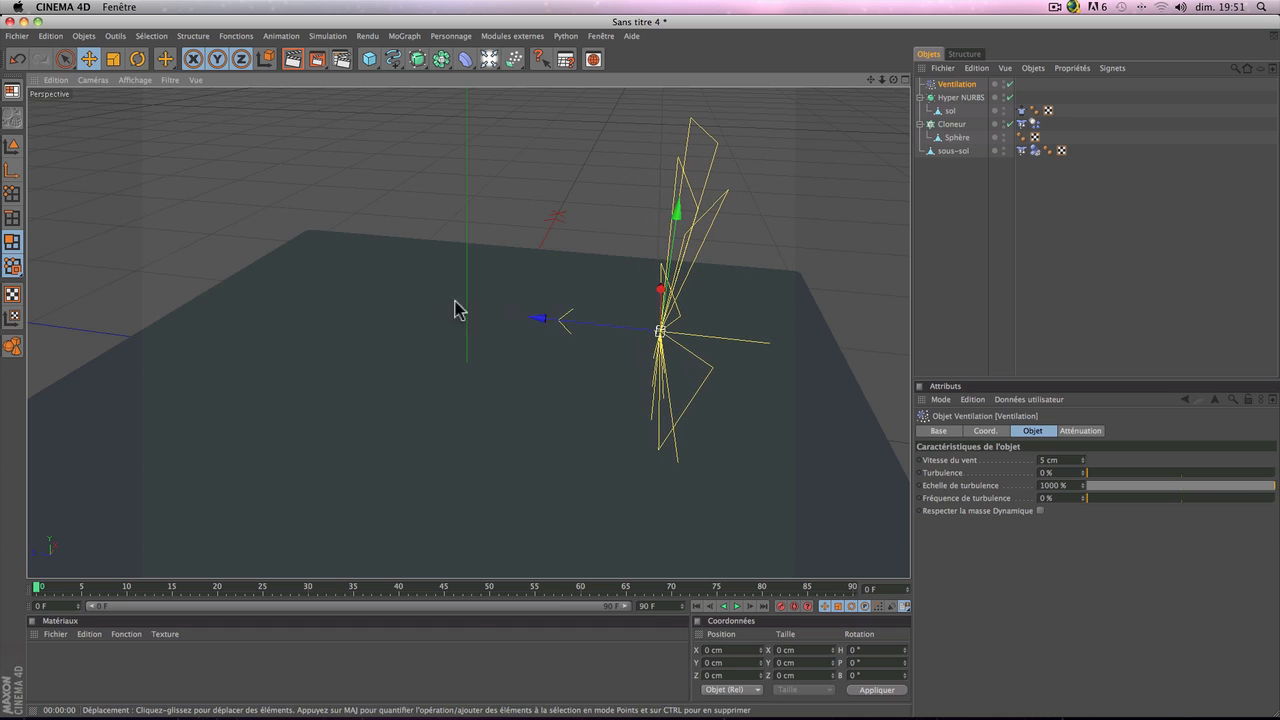
{"action": "left_click", "coordinate": [737, 606]}
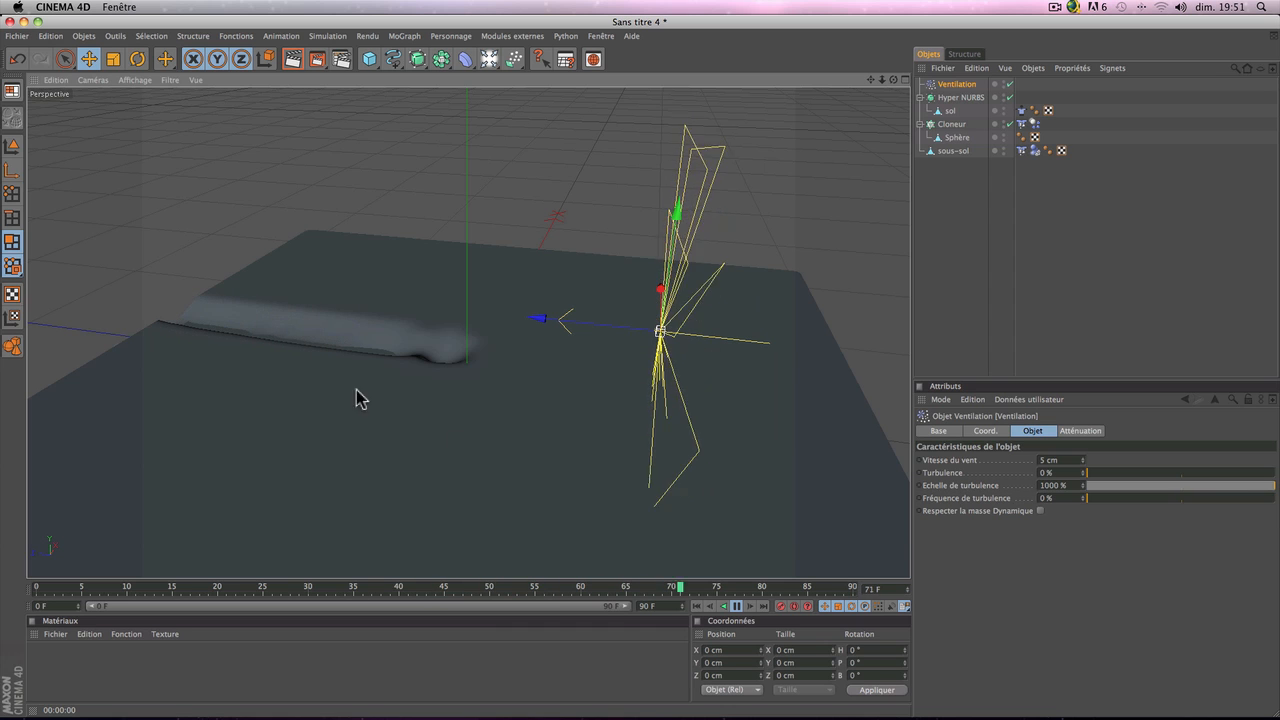
{"action": "left_click", "coordinate": [736, 606]}
{"action": "left_click", "coordinate": [697, 606]}
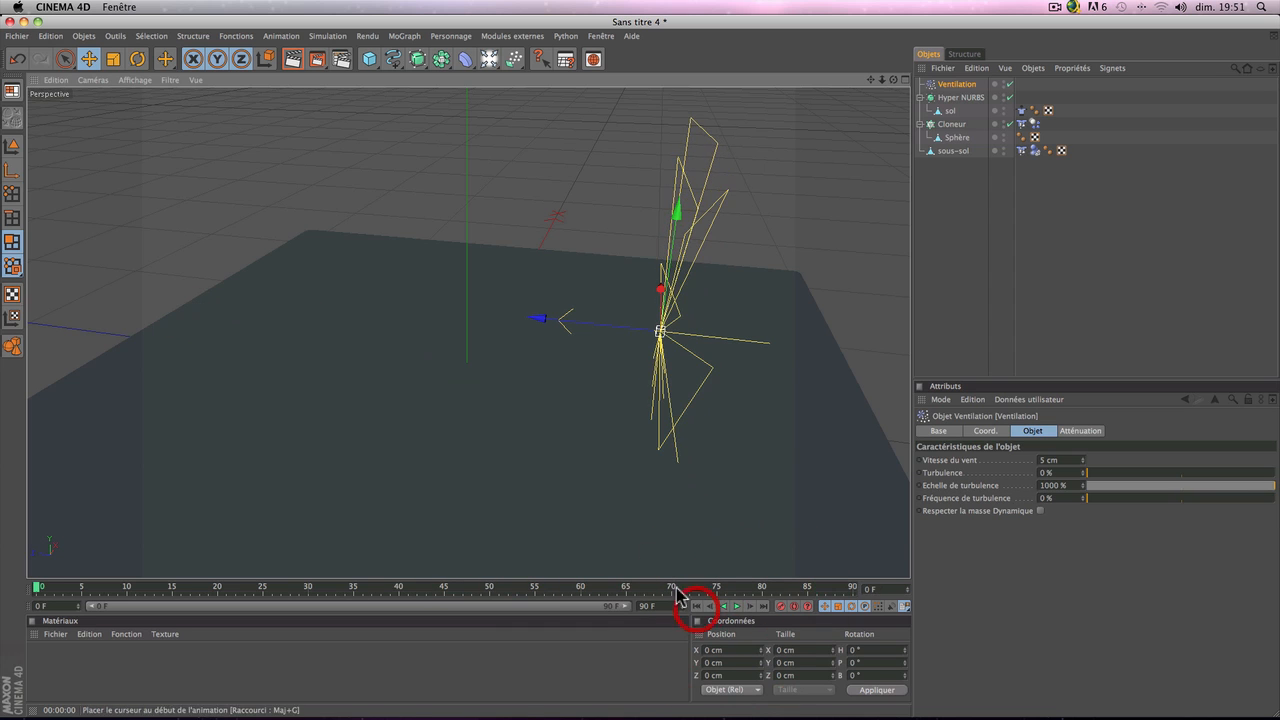
Step: Play the simulation from frame 0 in a low close-up view and pause at frame 42 to examine the sphere's trail in the cloth
{"action": "scroll", "coordinate": [467, 475], "scroll_direction": "up", "scroll_amount": 5}
{"action": "scroll", "coordinate": [467, 478], "scroll_direction": "down", "scroll_amount": 3}
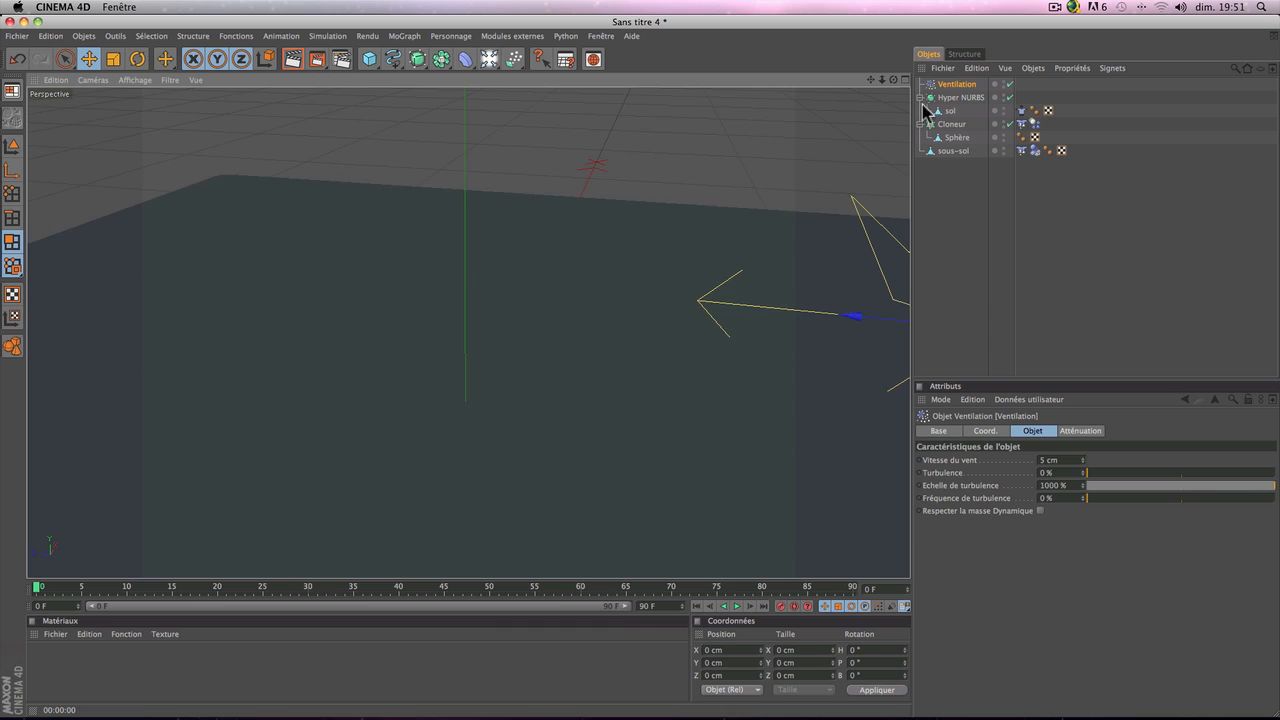
{"action": "mouse_move", "coordinate": [870, 79]}
{"action": "left_mouse_down"}
{"action": "mouse_move", "coordinate": [886, 80]}
{"action": "mouse_move", "coordinate": [870, 79]}
{"action": "left_mouse_up"}
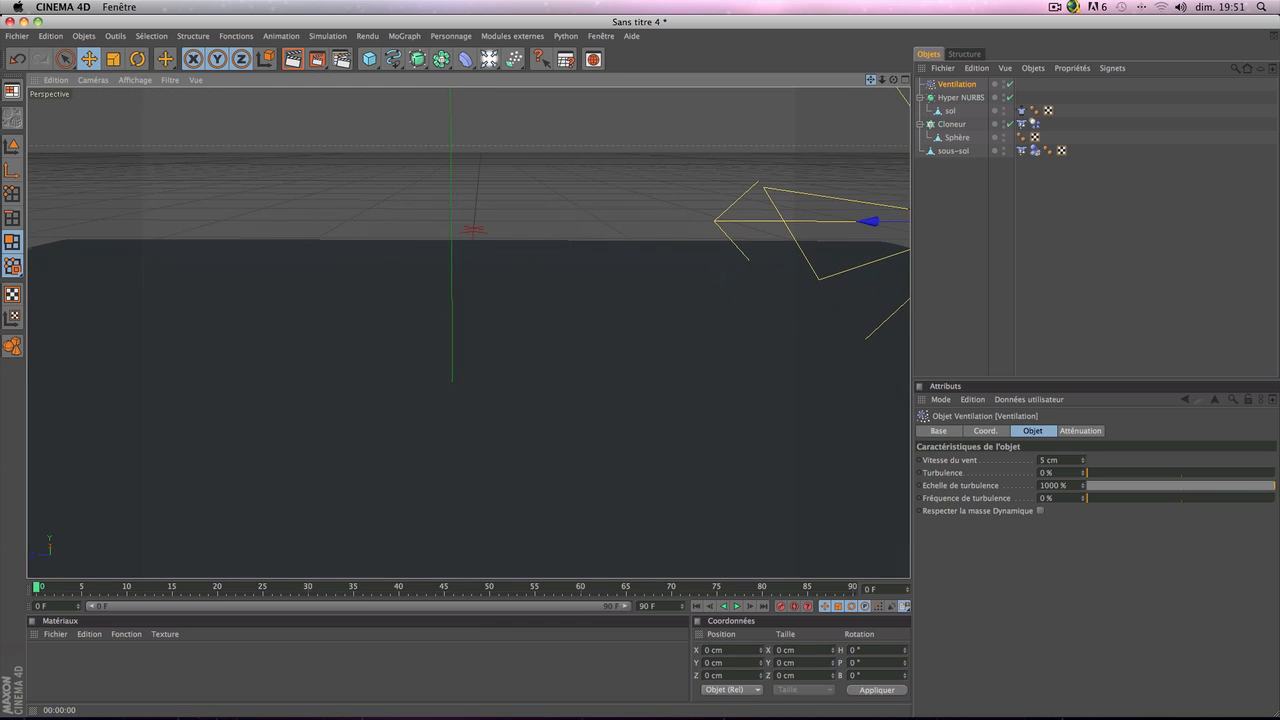
{"action": "left_click", "coordinate": [736, 606]}
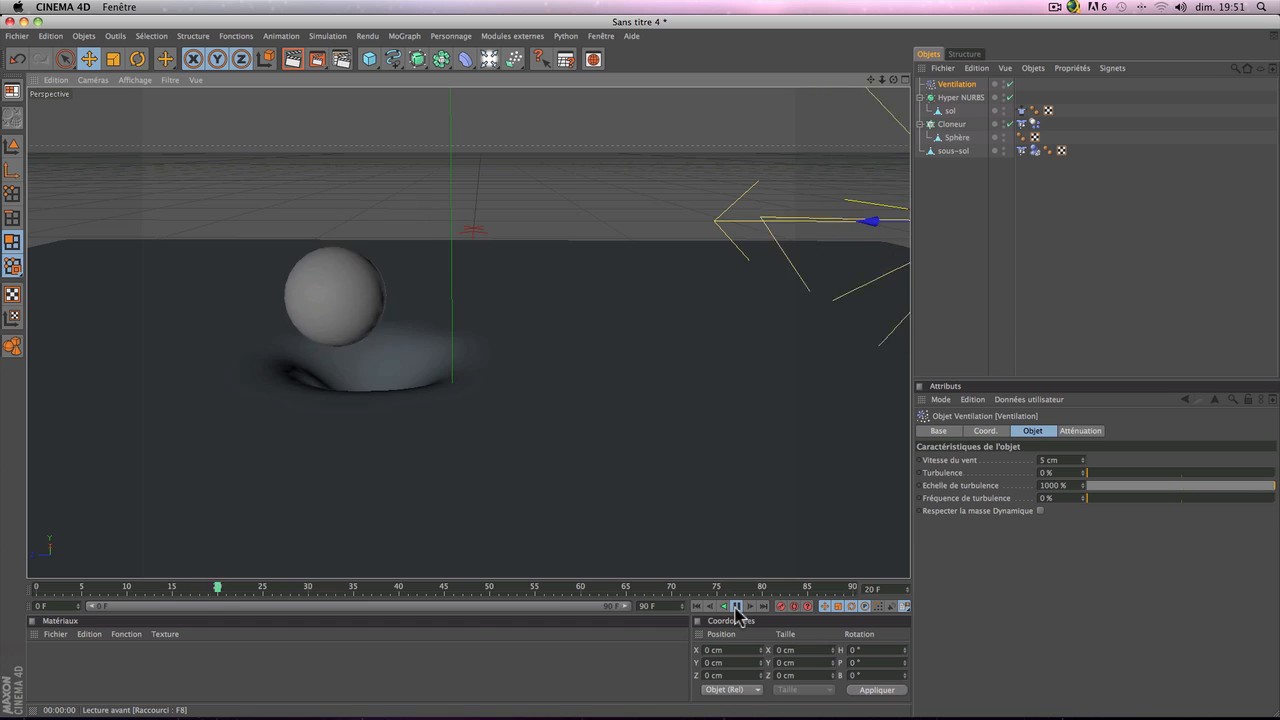
{"action": "left_click", "coordinate": [736, 606]}
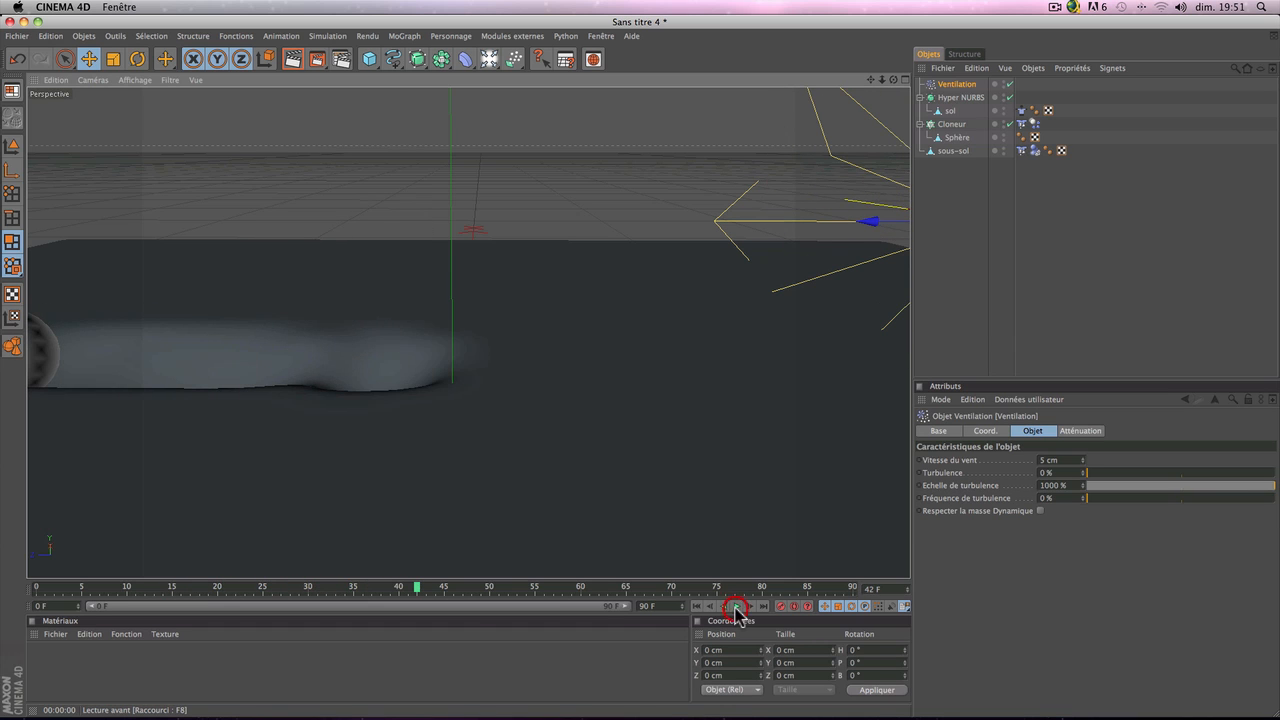
Step: Hide the sous-sol collision plane in both the editor view and the render
{"action": "mouse_move", "coordinate": [884, 81]}
{"action": "left_mouse_down"}
{"action": "mouse_move", "coordinate": [850, 84]}
{"action": "mouse_move", "coordinate": [870, 90]}
{"action": "mouse_move", "coordinate": [835, 106]}
{"action": "mouse_move", "coordinate": [885, 117]}
{"action": "mouse_move", "coordinate": [650, 250]}
{"action": "mouse_move", "coordinate": [414, 410]}
{"action": "left_mouse_up"}
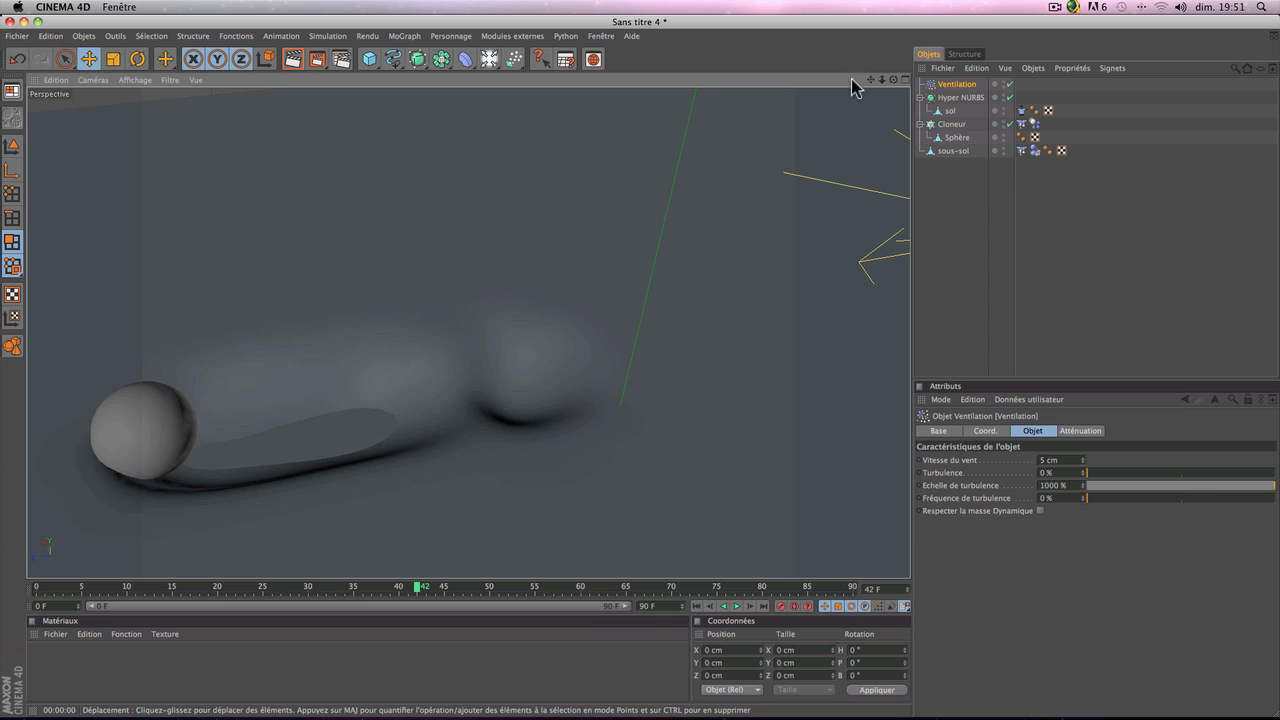
{"action": "mouse_move", "coordinate": [893, 80]}
{"action": "left_mouse_down"}
{"action": "mouse_move", "coordinate": [888, 116]}
{"action": "mouse_move", "coordinate": [898, 98]}
{"action": "left_mouse_up"}
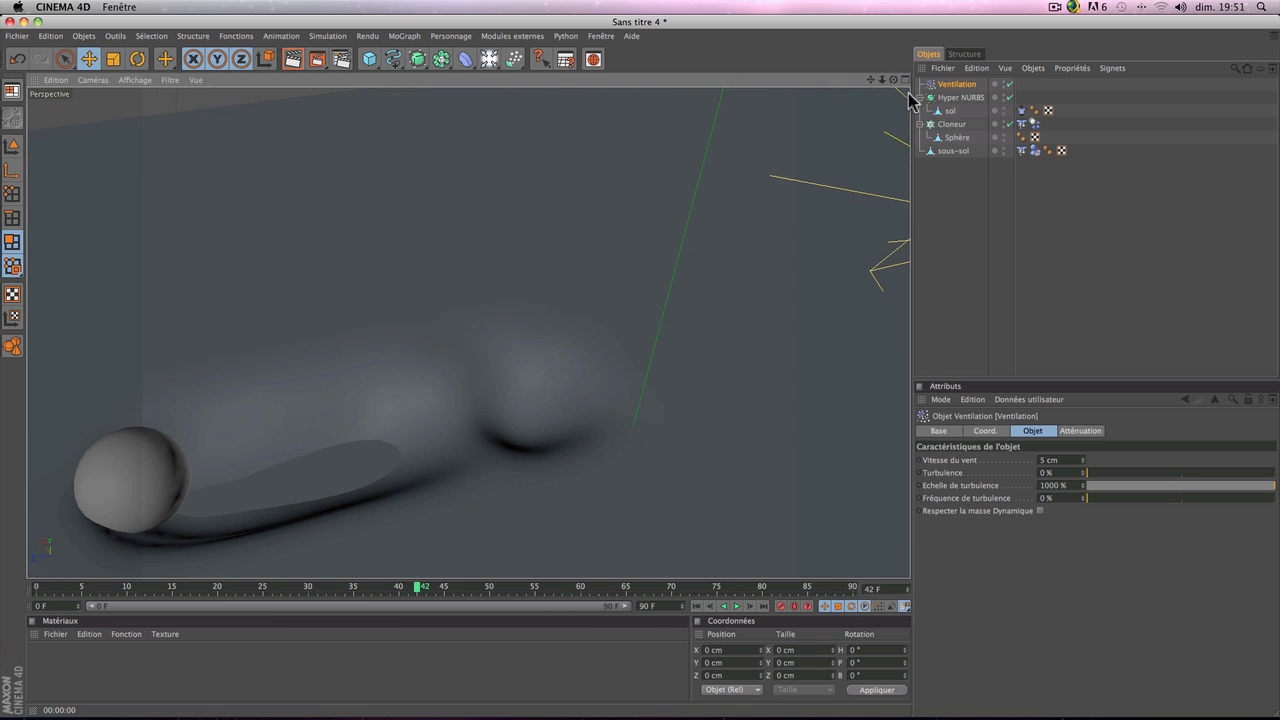
{"action": "left_click", "coordinate": [1005, 150]}
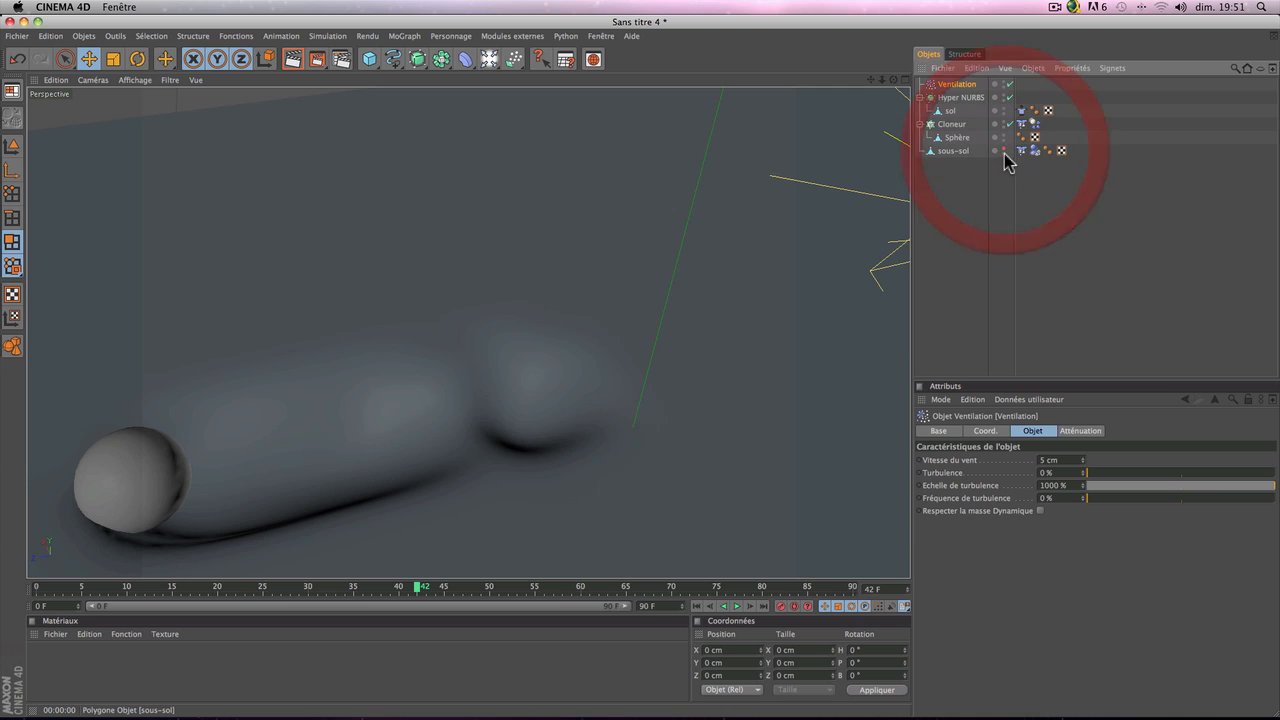
{"action": "left_click", "coordinate": [1005, 155]}
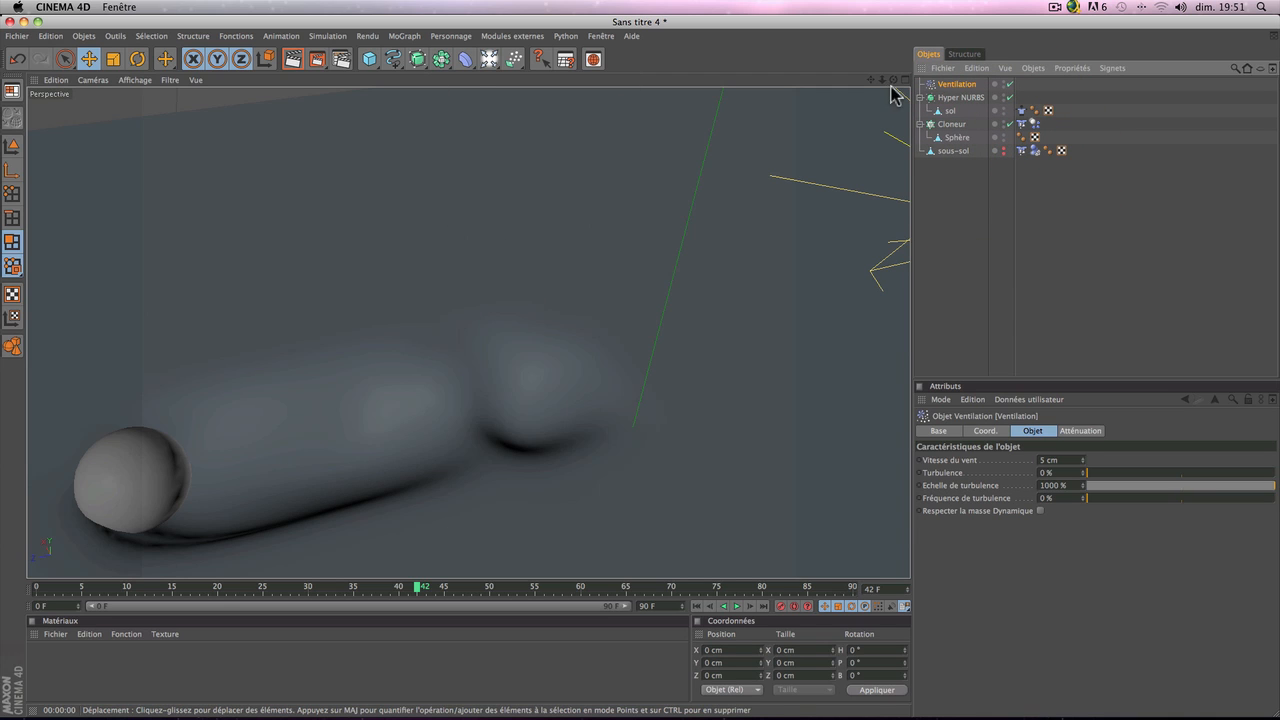
{"action": "left_click_drag", "start_coordinate": [893, 80], "coordinate": [895, 28]}
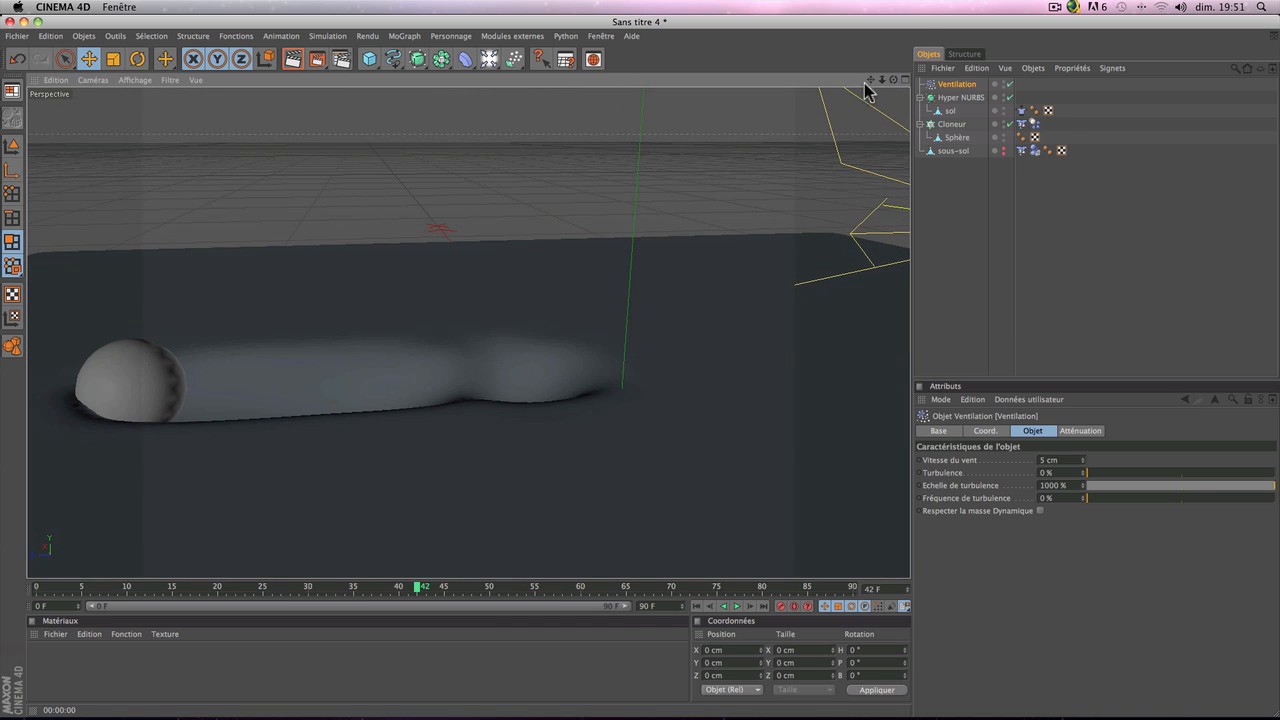
{"action": "left_click_drag", "start_coordinate": [870, 80], "coordinate": [912, 62]}
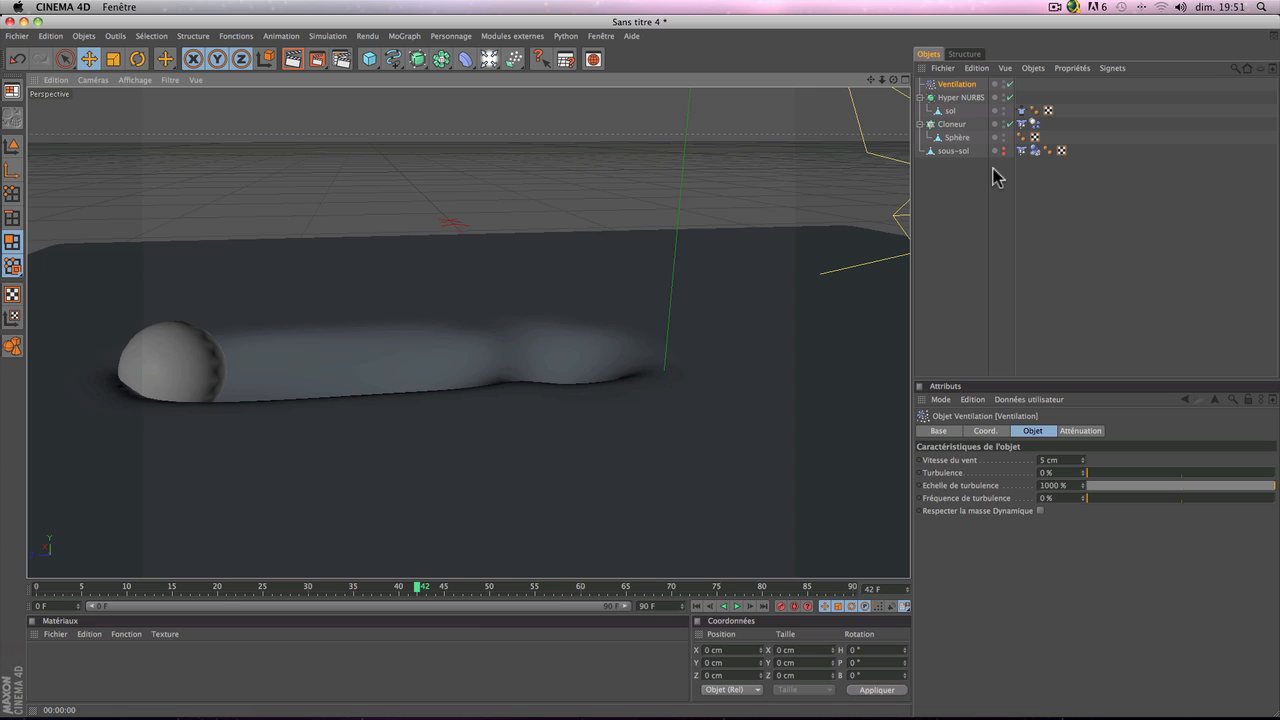
Step: Add a Cache MoGraph tag to the Cloneur and bake its dynamics into the cache
{"action": "left_click", "coordinate": [948, 126]}
{"action": "right_click", "coordinate": [948, 131]}
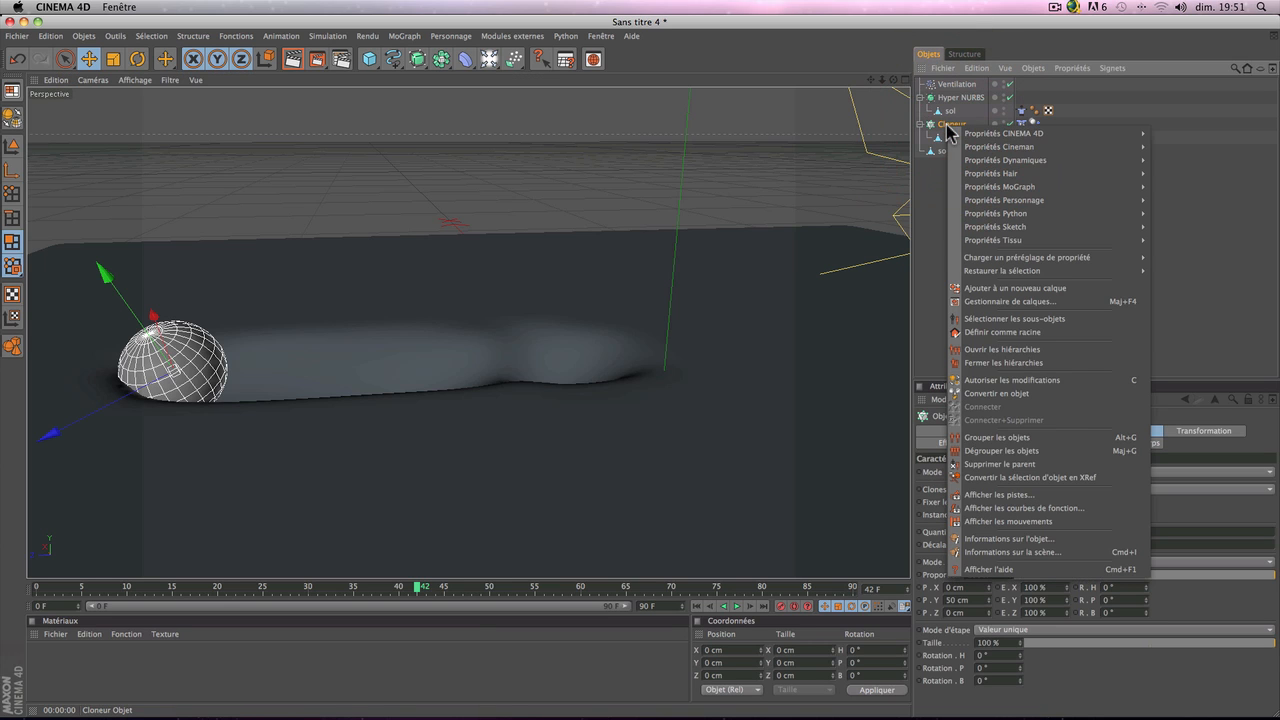
{"action": "mouse_move", "coordinate": [997, 190]}
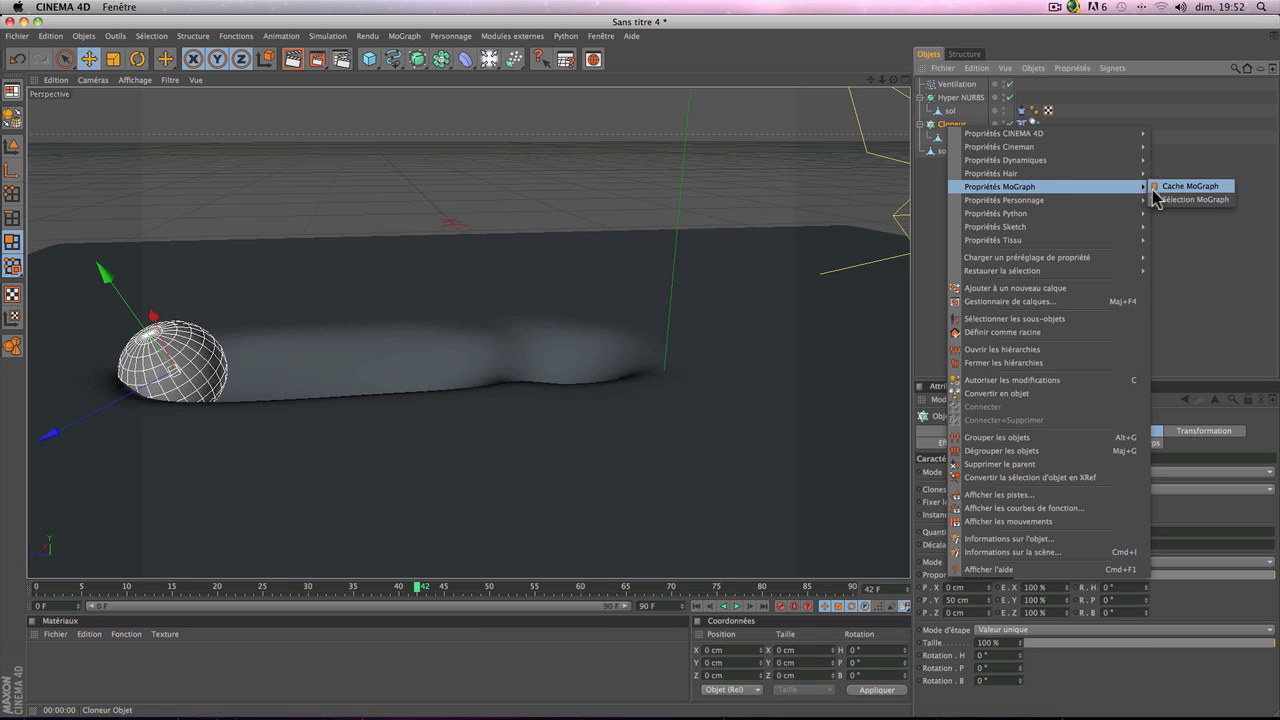
{"action": "left_click", "coordinate": [1178, 189]}
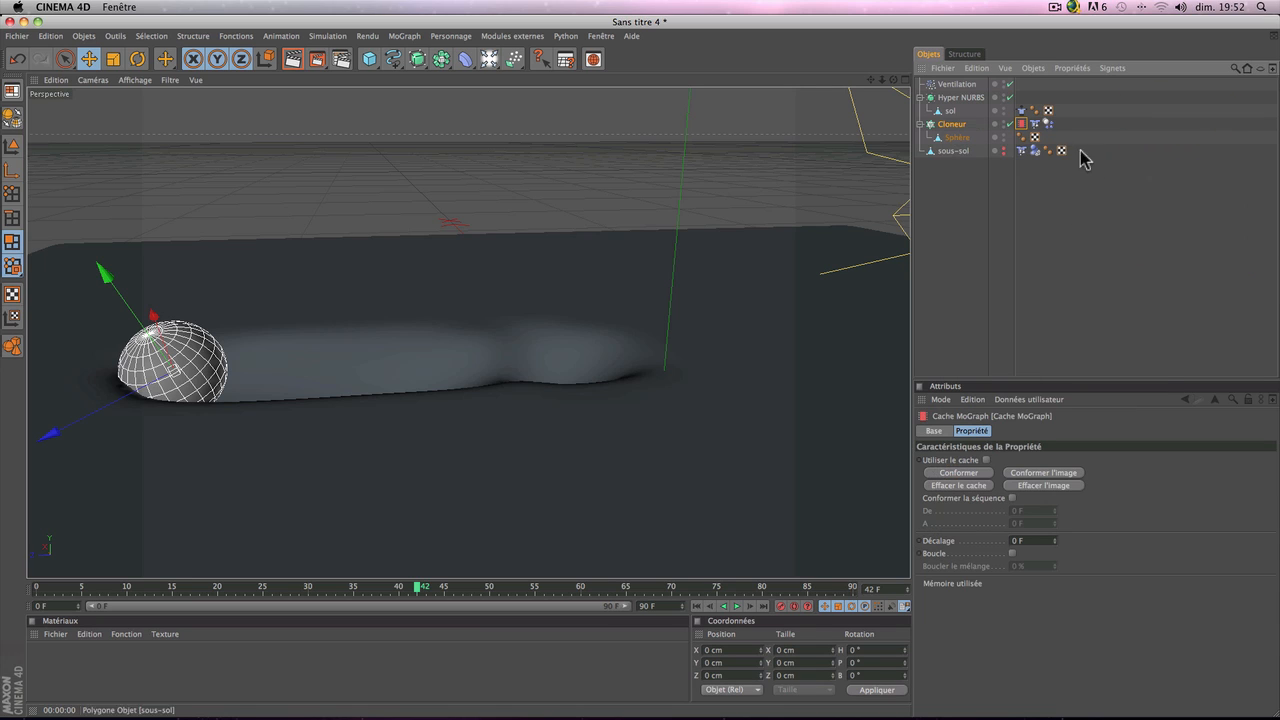
{"action": "left_click", "coordinate": [962, 474]}
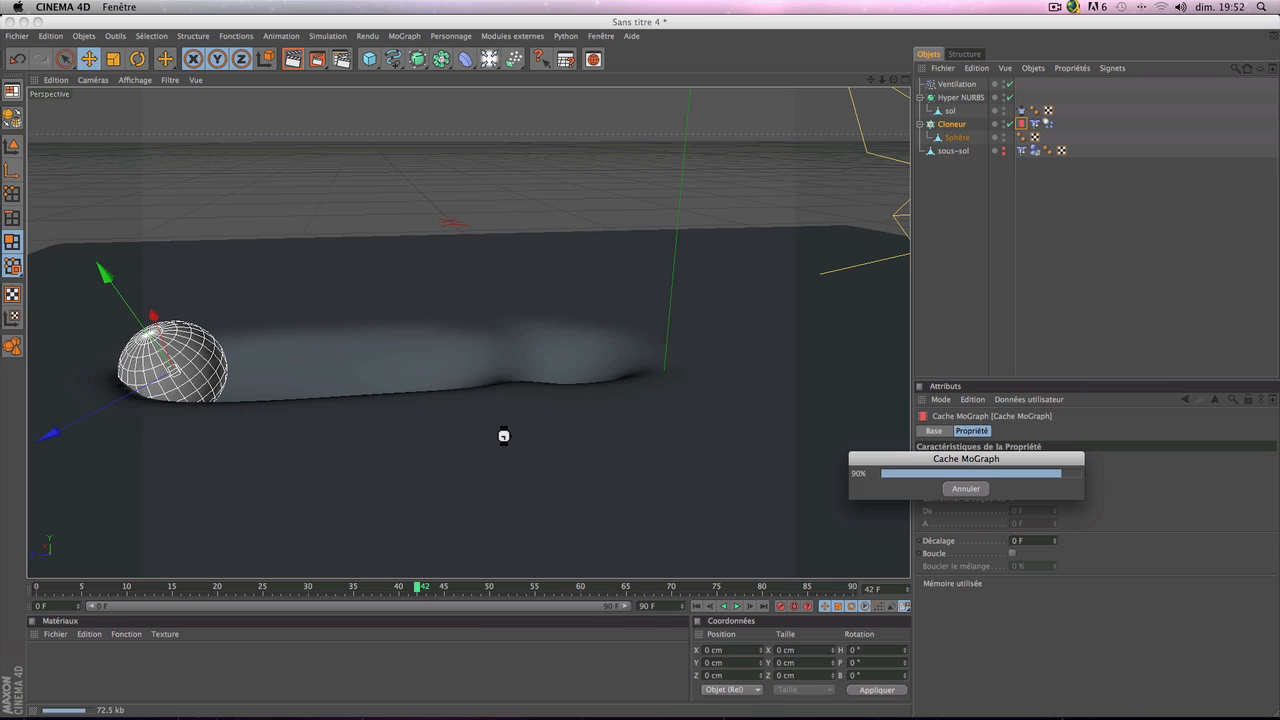
Step: Play the cached simulation twice from frame 0, pause at frame 49 and examine the sphere and its trail from a higher angle
{"action": "left_click", "coordinate": [700, 607]}
{"action": "left_click", "coordinate": [737, 606]}
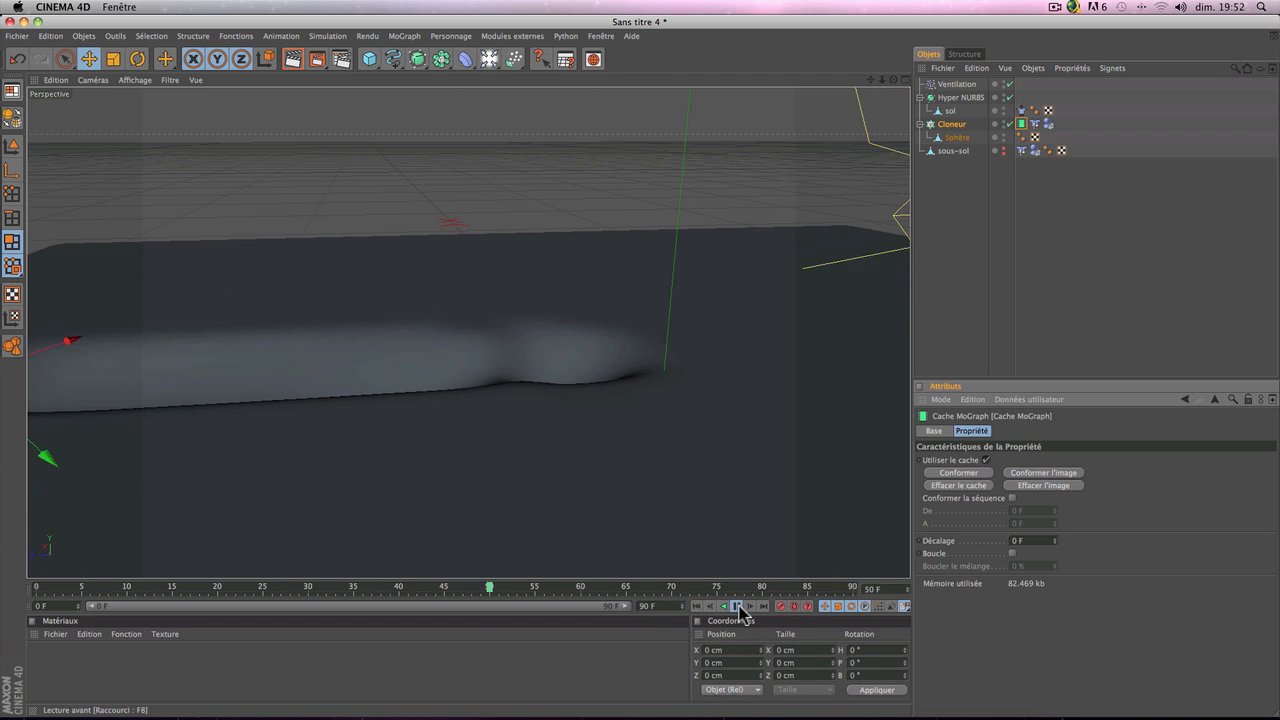
{"action": "left_click", "coordinate": [738, 607]}
{"action": "left_click", "coordinate": [701, 607]}
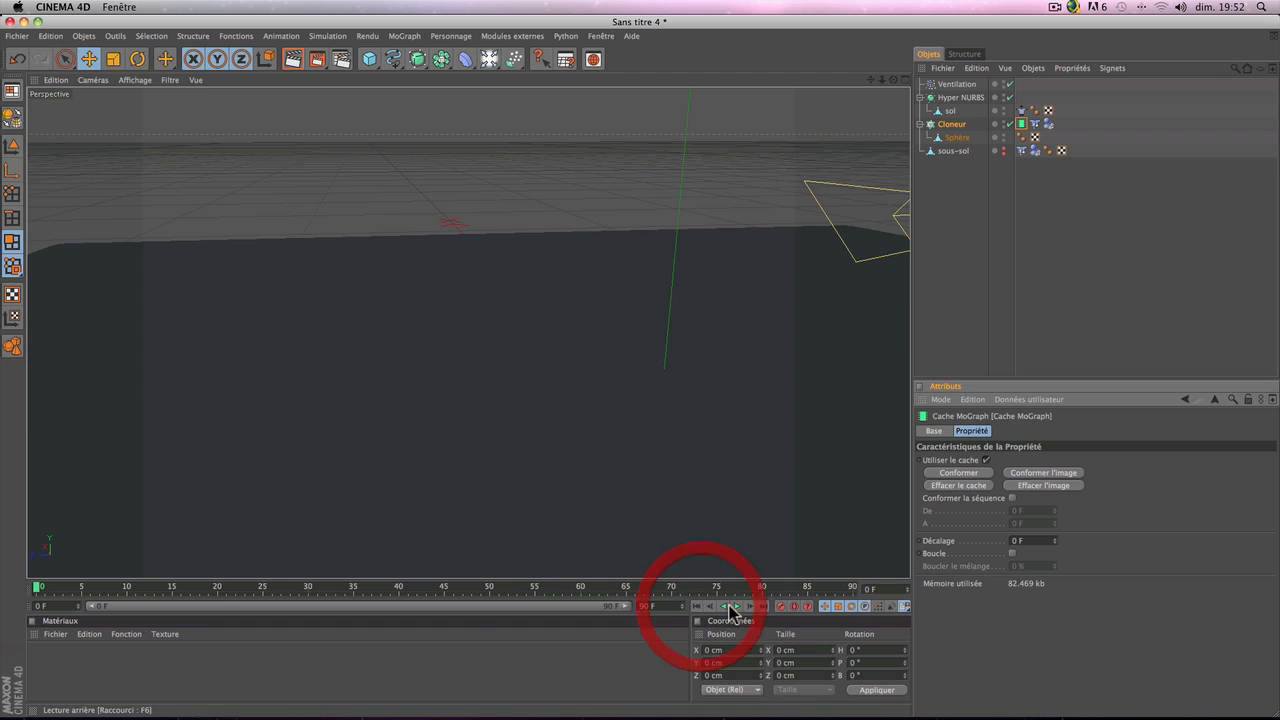
{"action": "left_click", "coordinate": [737, 606]}
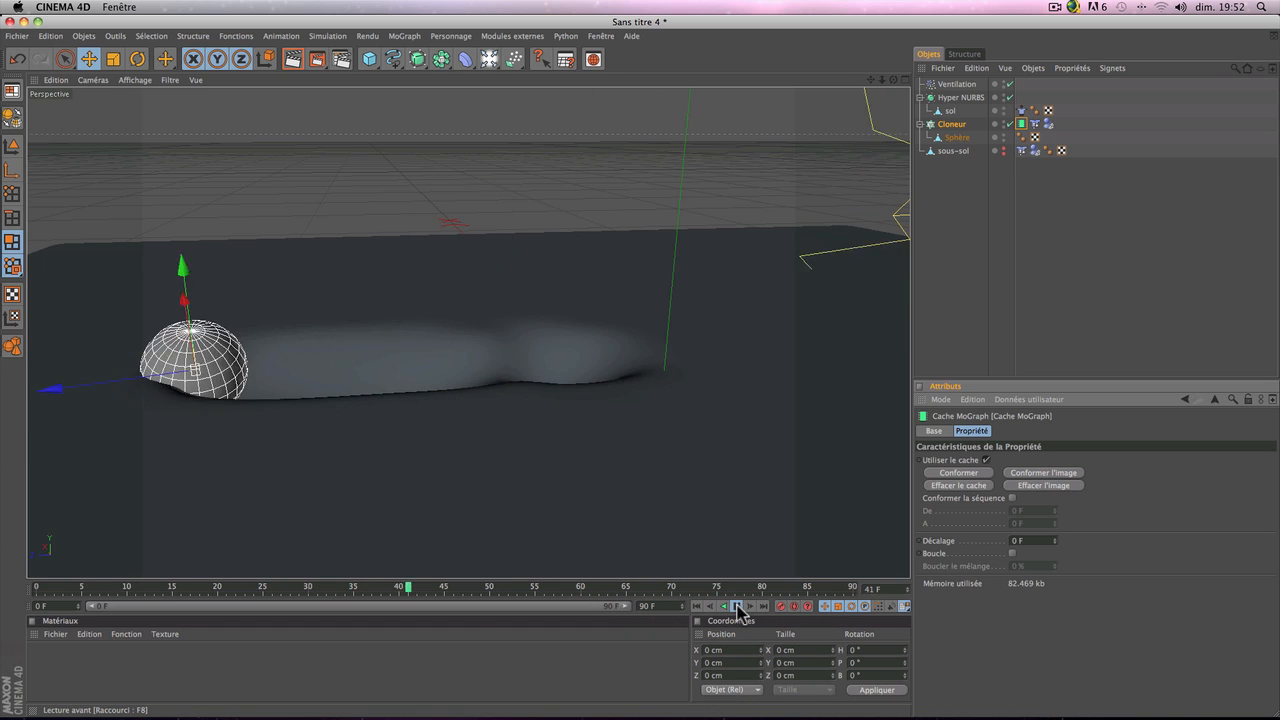
{"action": "left_click", "coordinate": [737, 606]}
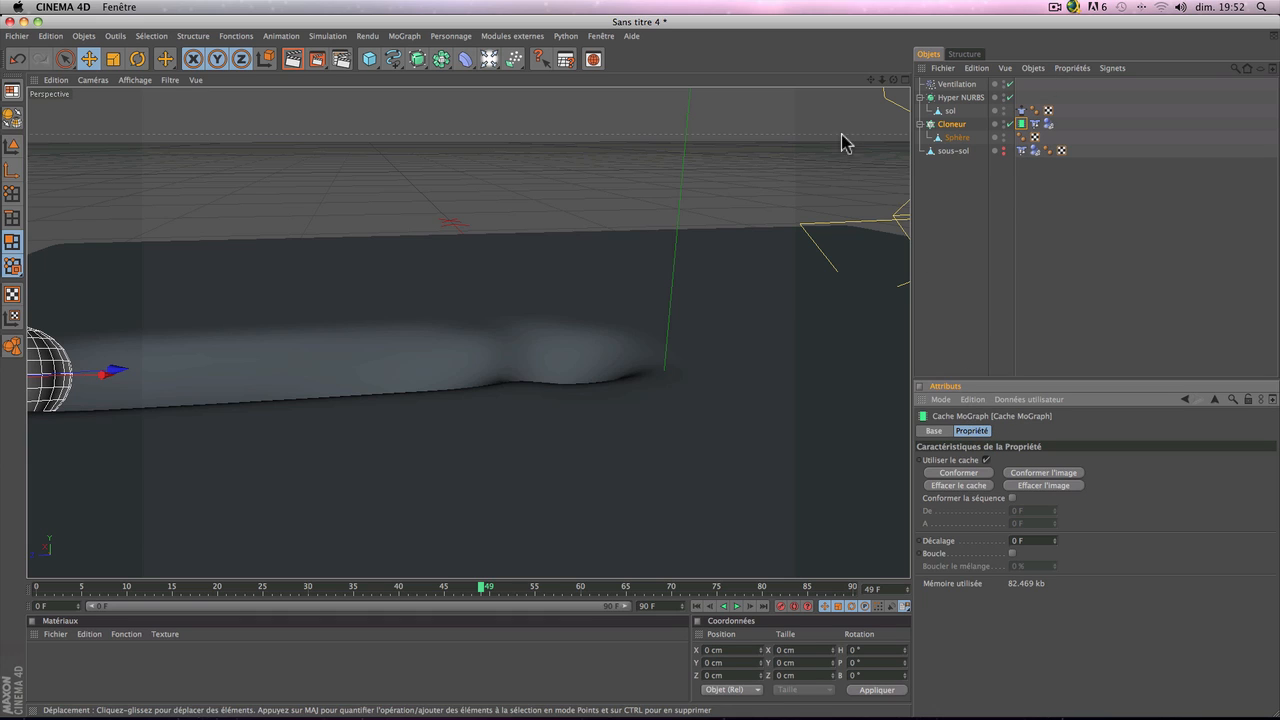
{"action": "left_click_drag", "start_coordinate": [893, 80], "coordinate": [880, 118]}
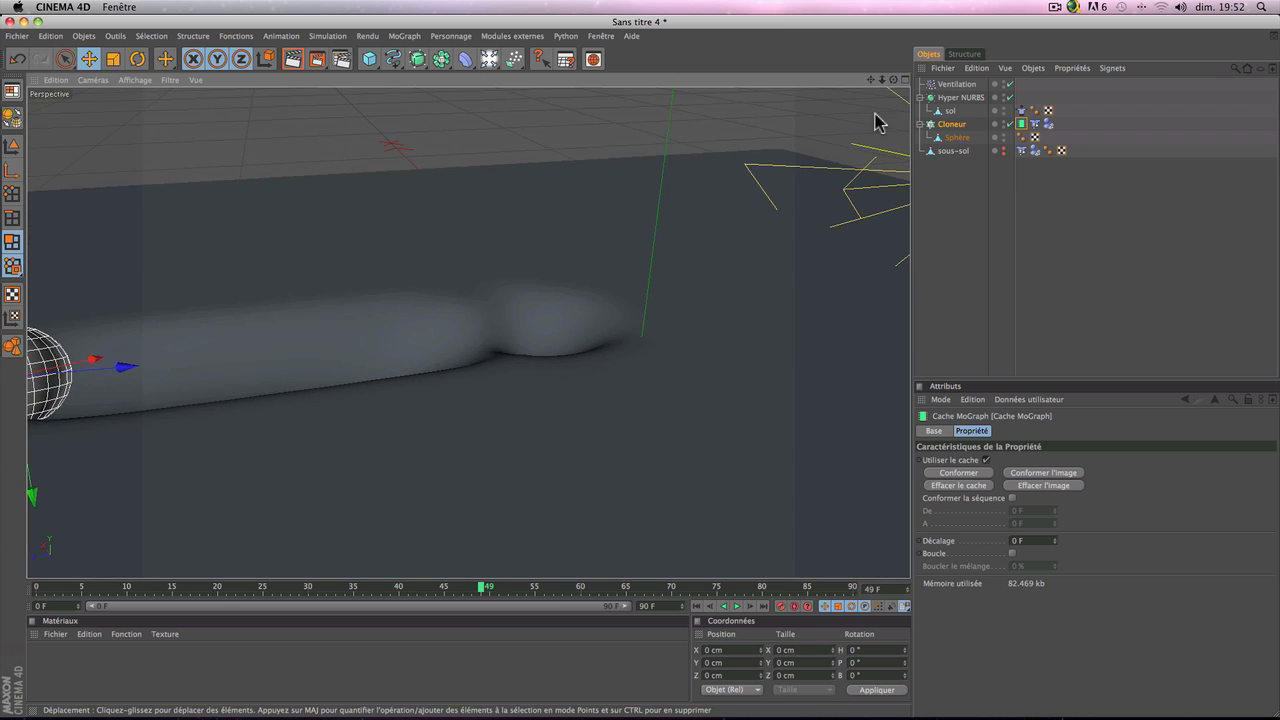
{"action": "scroll", "coordinate": [846, 118], "scroll_direction": "down", "scroll_amount": 10}
{"action": "scroll", "coordinate": [841, 121], "scroll_direction": "down", "scroll_amount": 3}
{"action": "scroll", "coordinate": [835, 128], "scroll_direction": "up", "scroll_amount": 15}
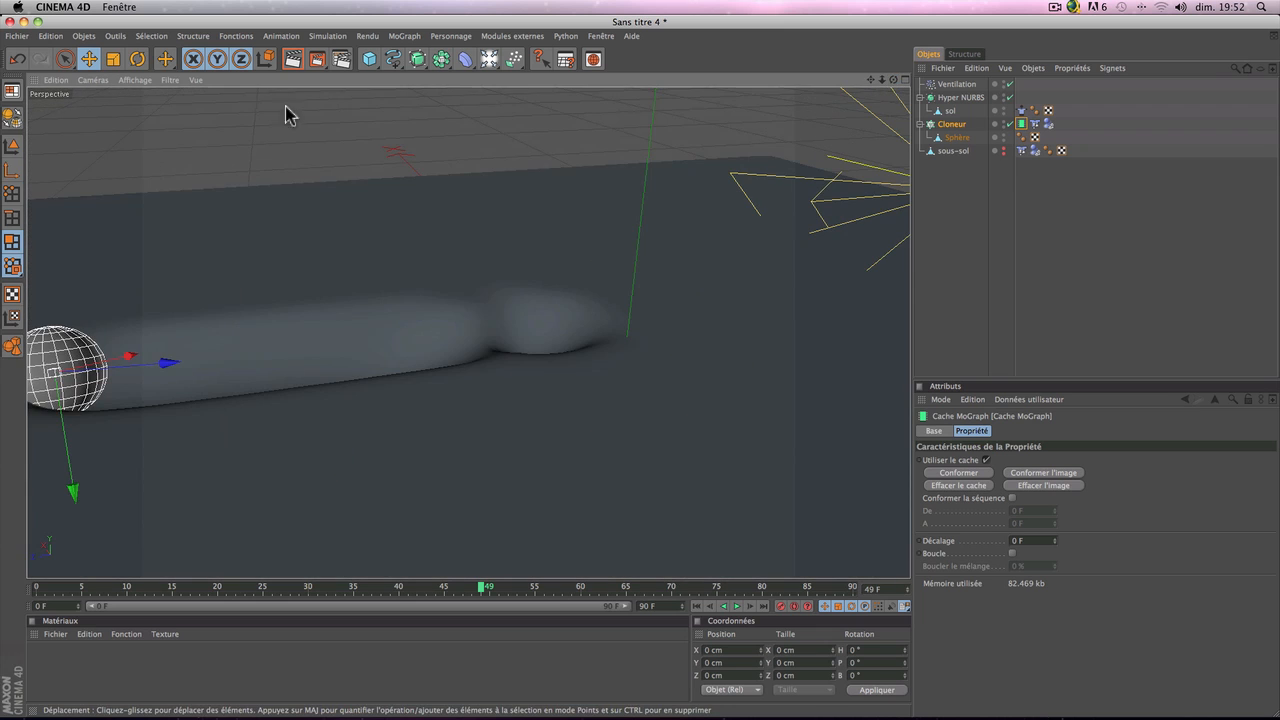